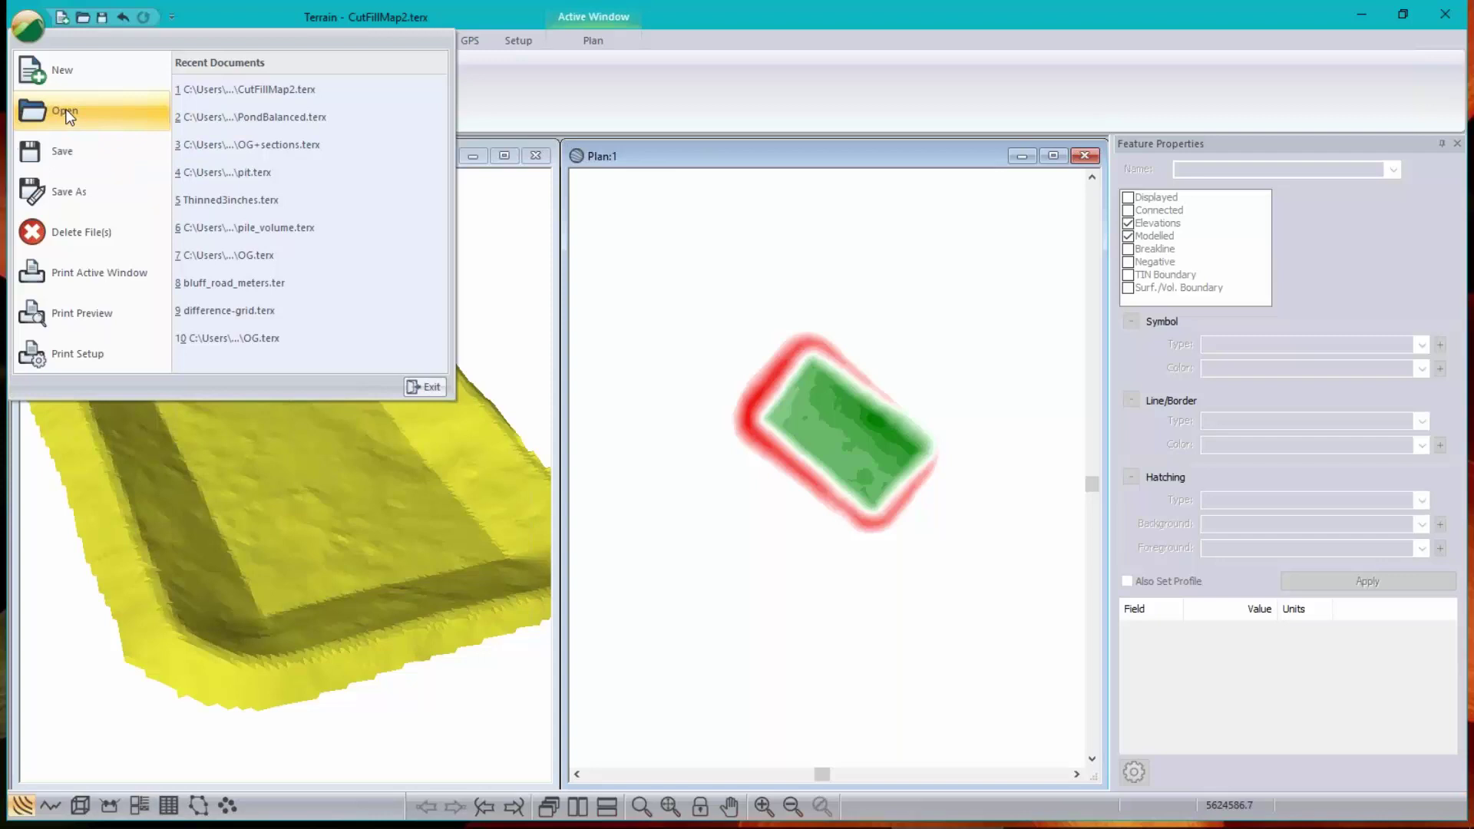
- Start opening a file and limit the file type to Arcview Shape (*.SHP)
left_click(66, 112)
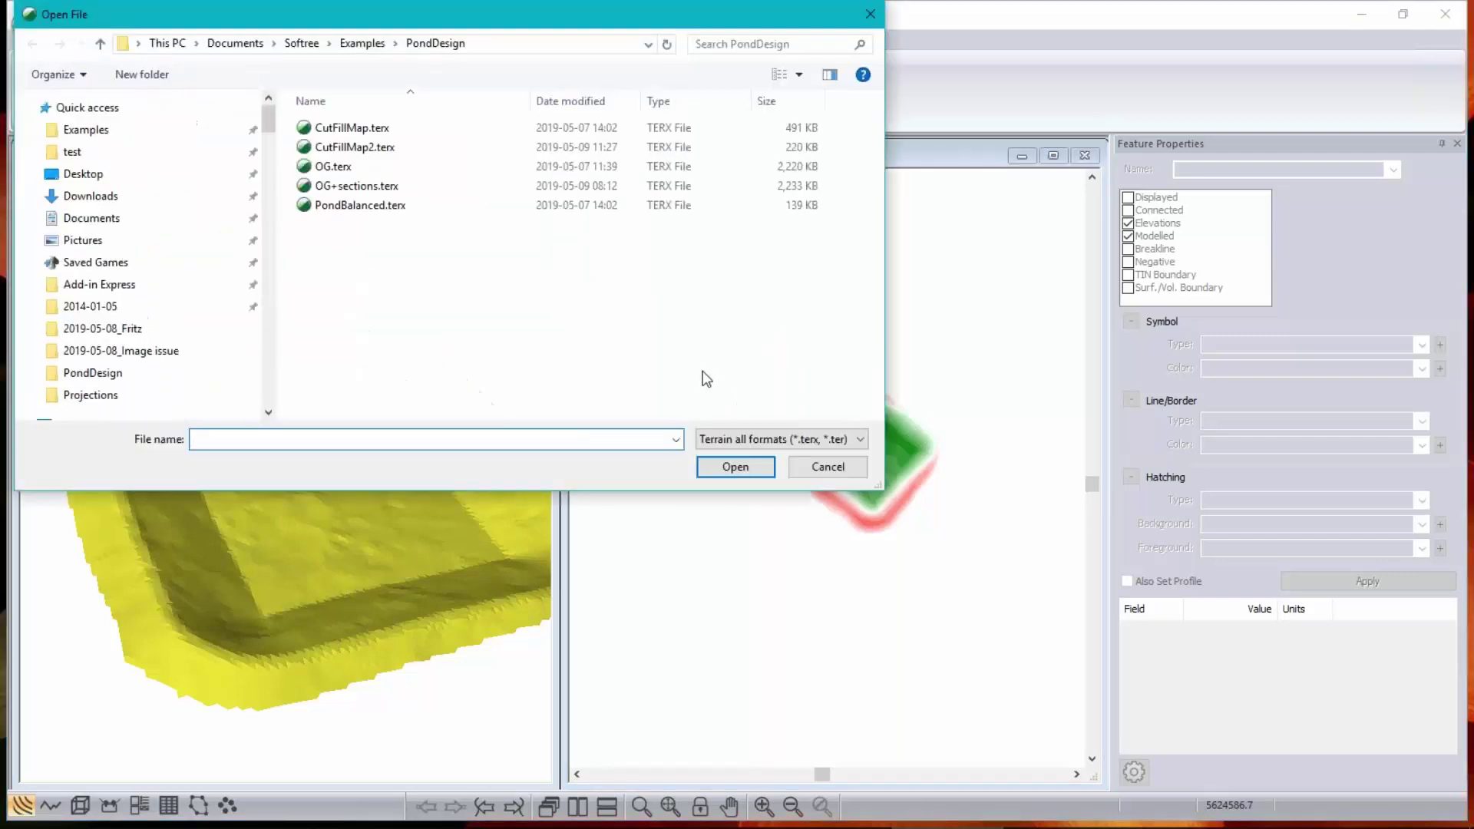
left_click(790, 441)
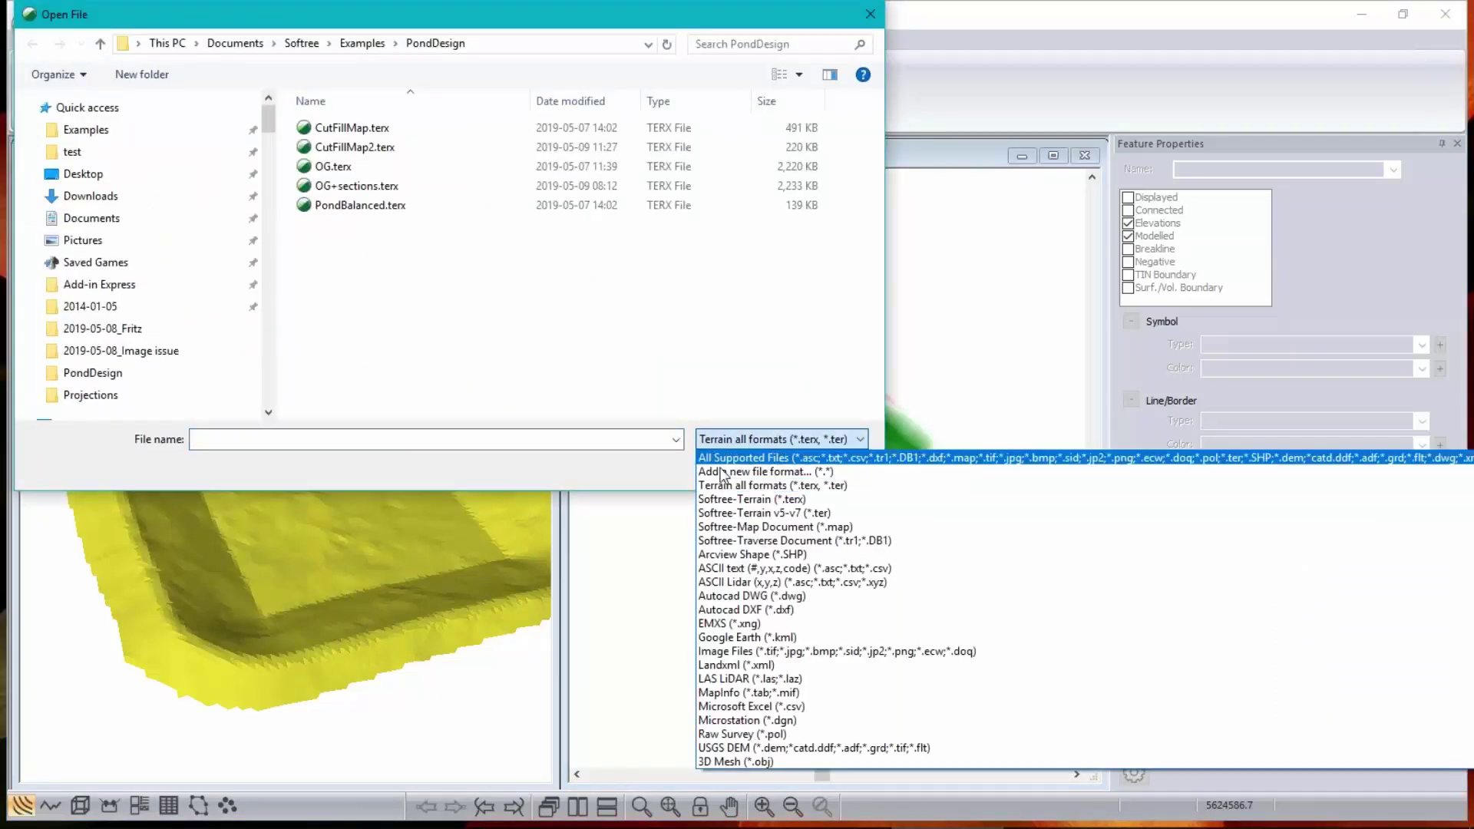
left_click(734, 554)
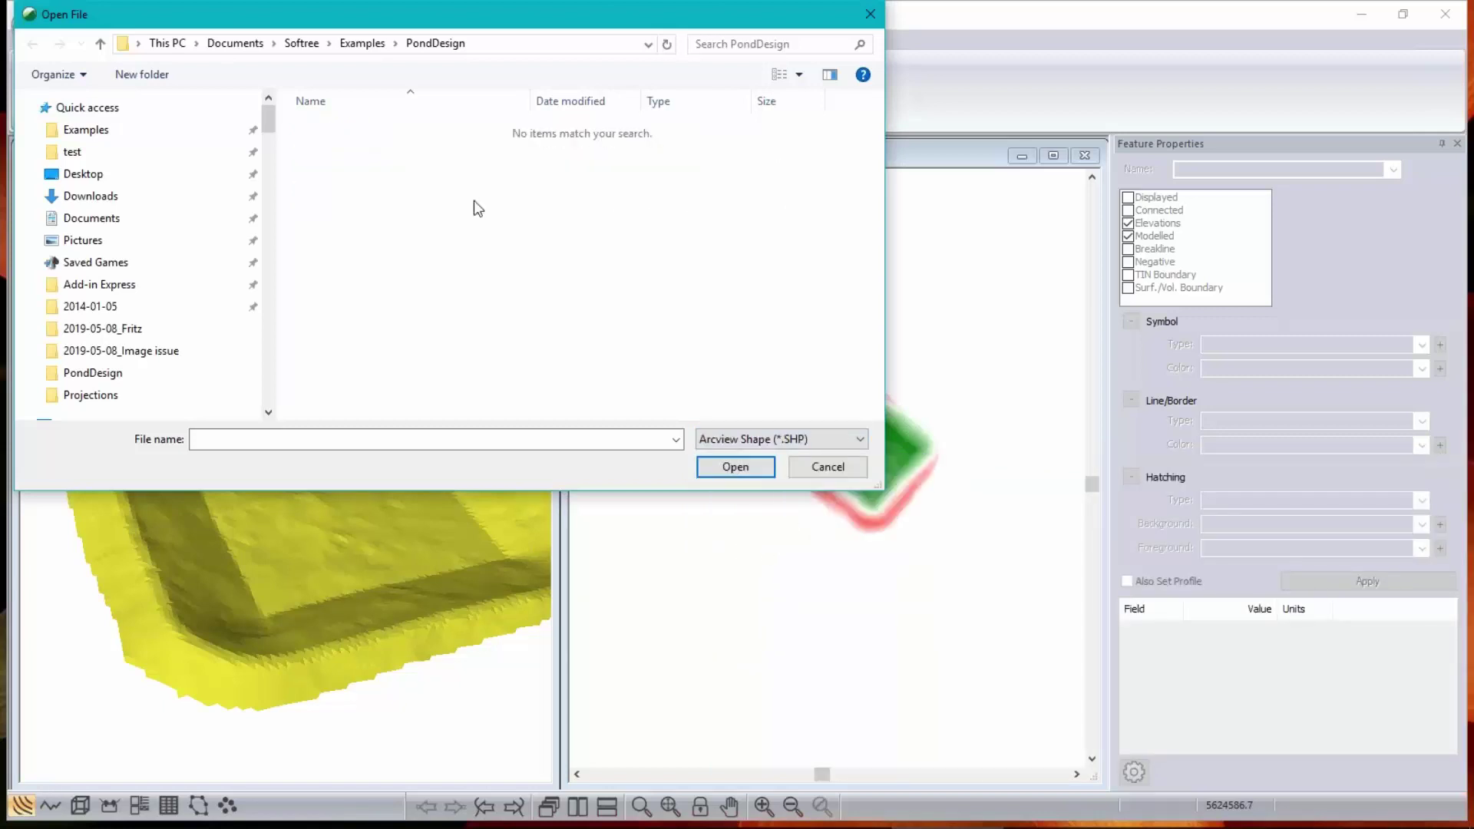
left_click_drag(471, 24, 675, 105)
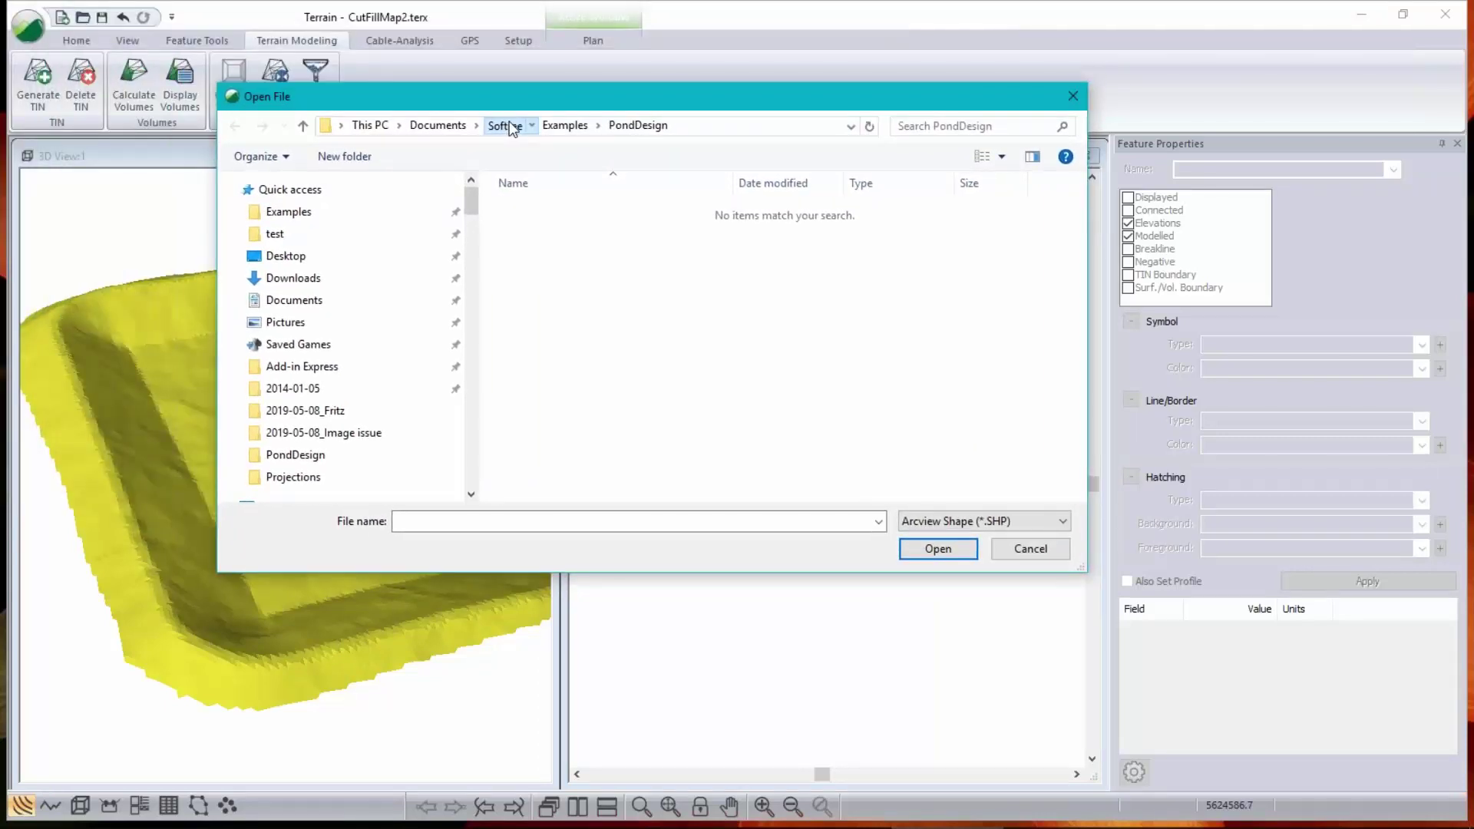
- Browse to the Projections folder under Softree, Examples, LiDAR, LiDAR pegging
left_click(506, 125)
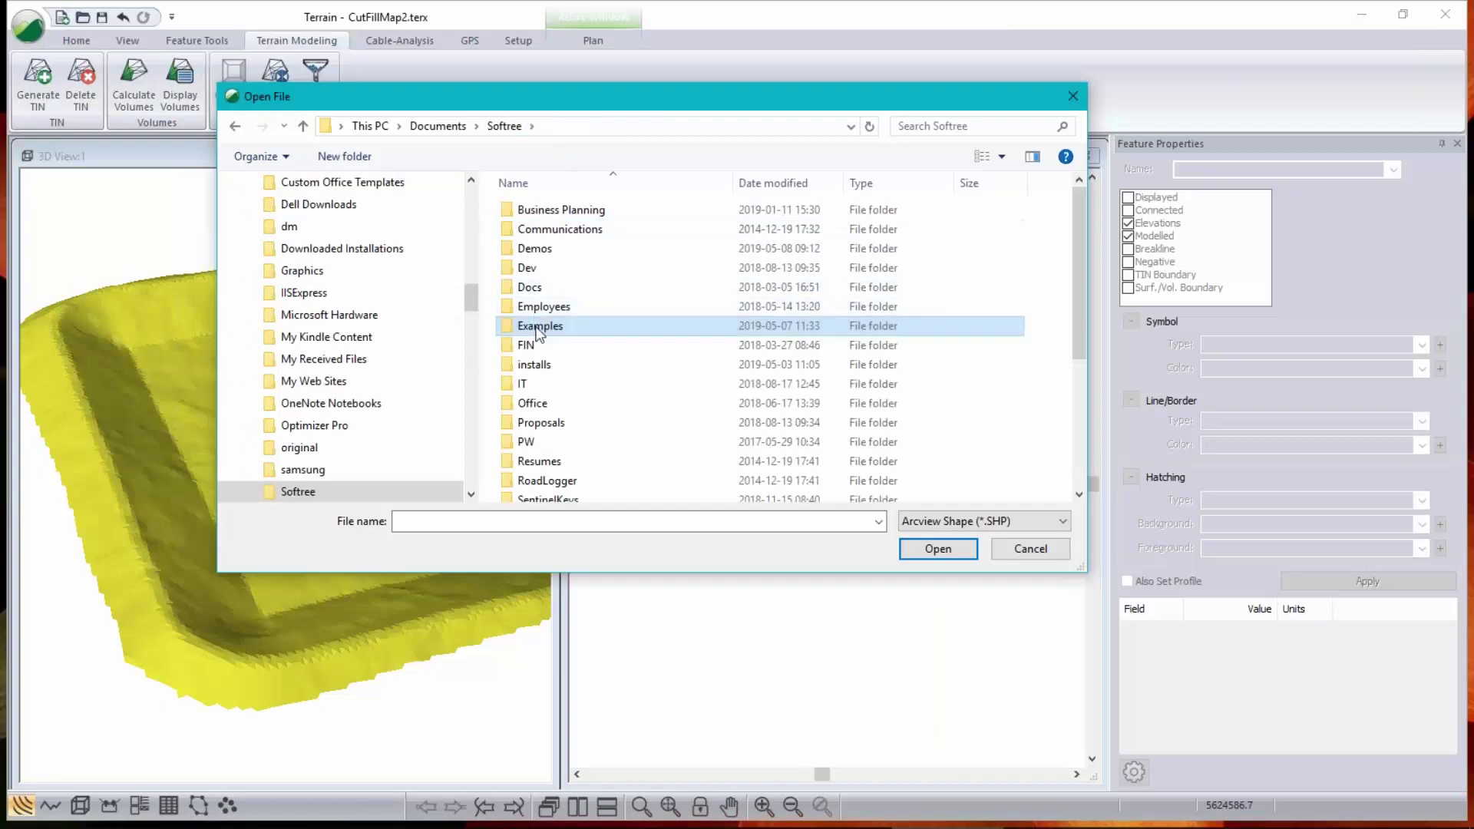
double_click(530, 326)
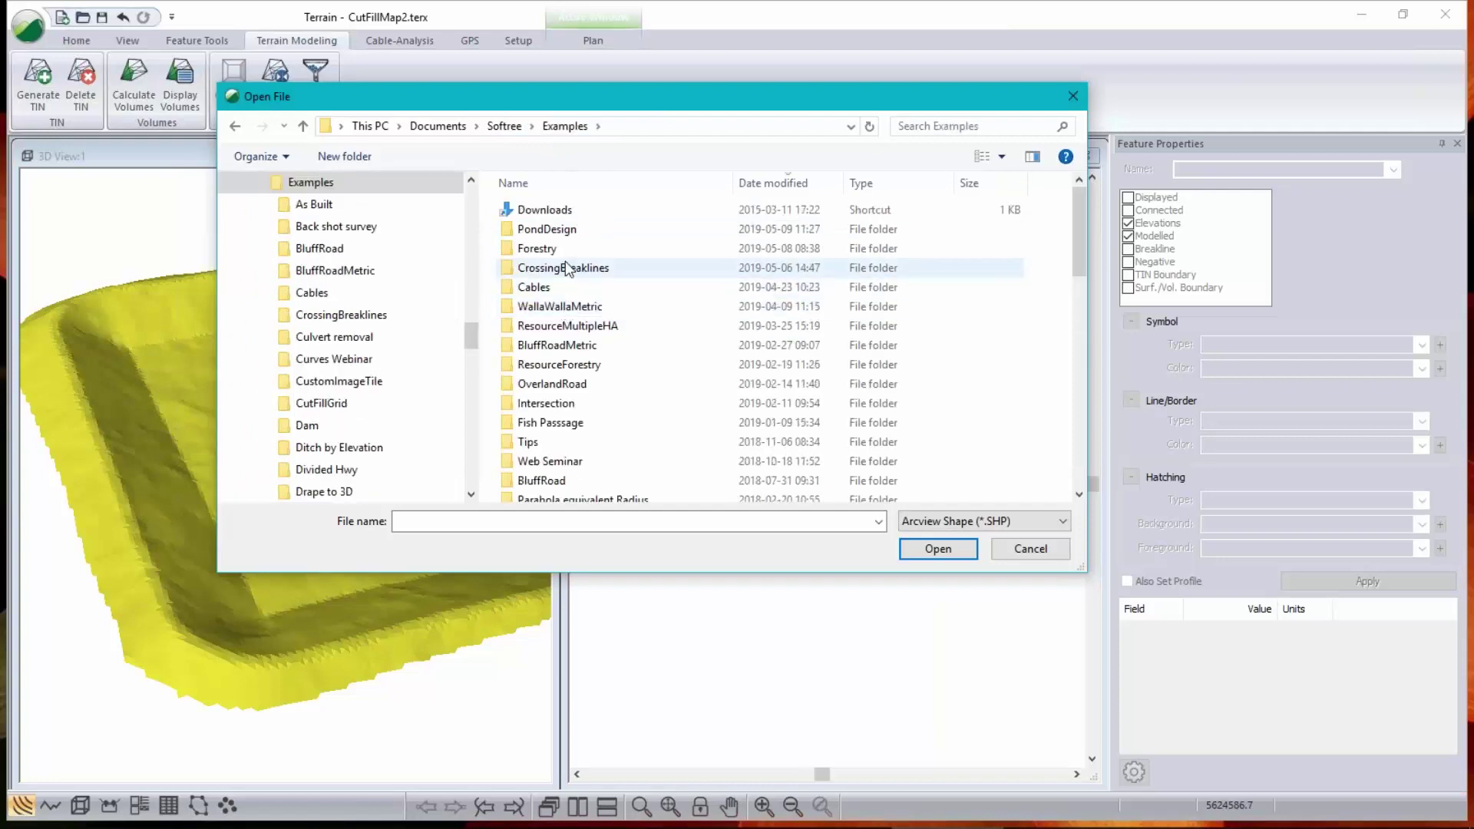
scroll(566, 268, "down", 5)
left_click(561, 375)
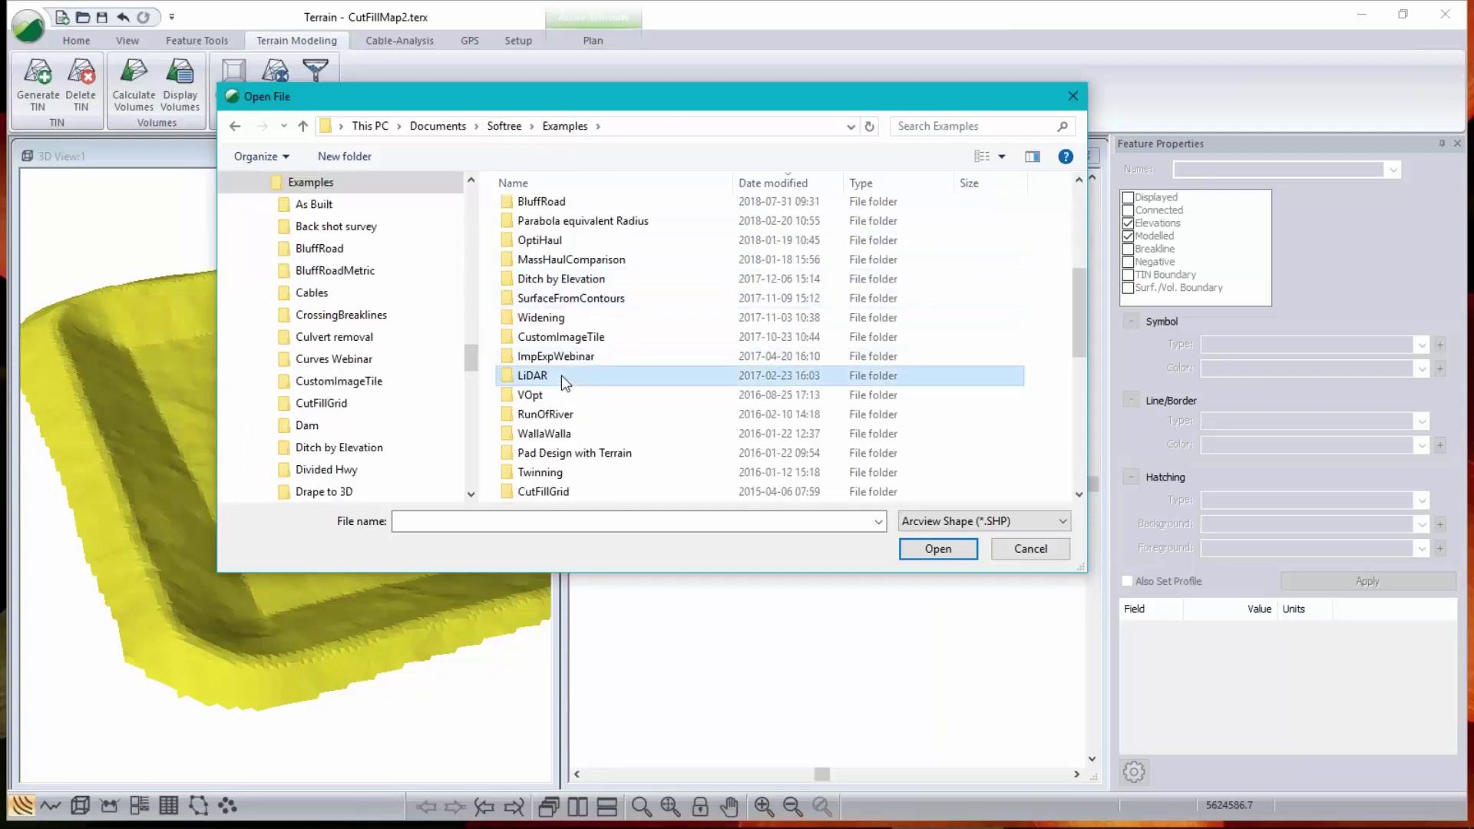
double_click(560, 375)
double_click(552, 274)
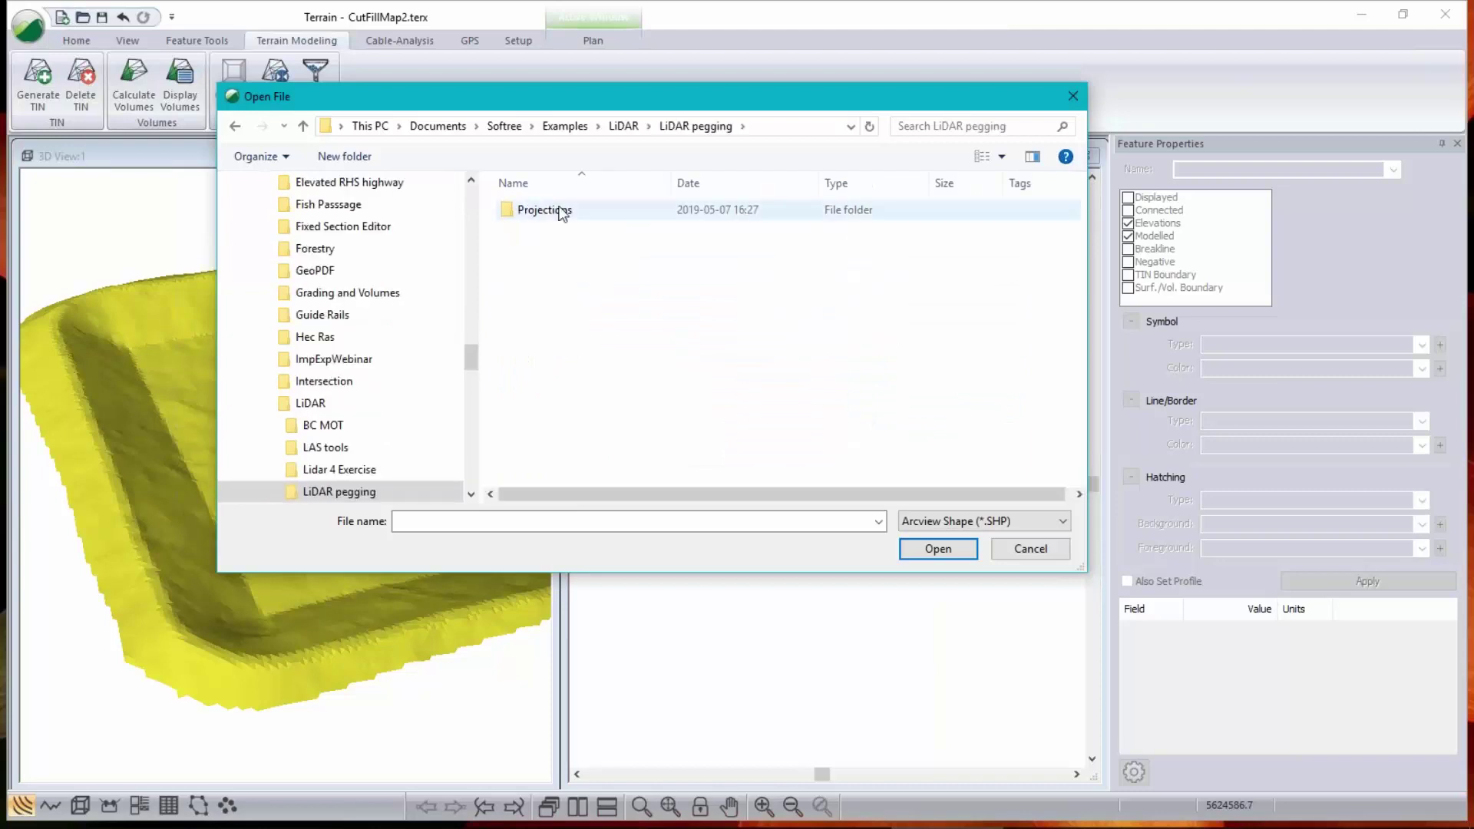
left_click(562, 212)
double_click(562, 212)
- Open the shapefile road1-UTM.SHP without saving changes to the current terrain
left_click(562, 212)
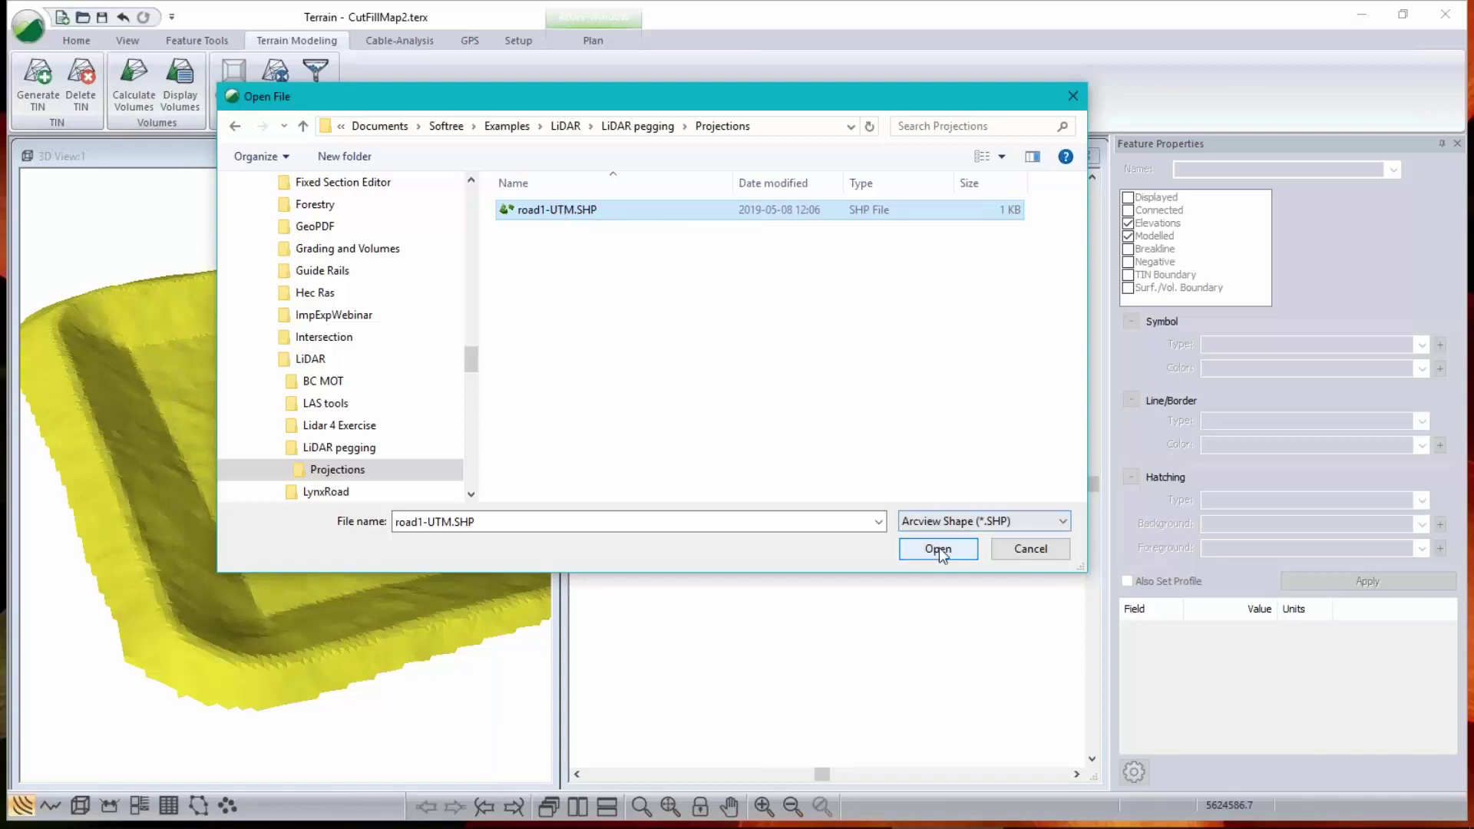
left_click(960, 552)
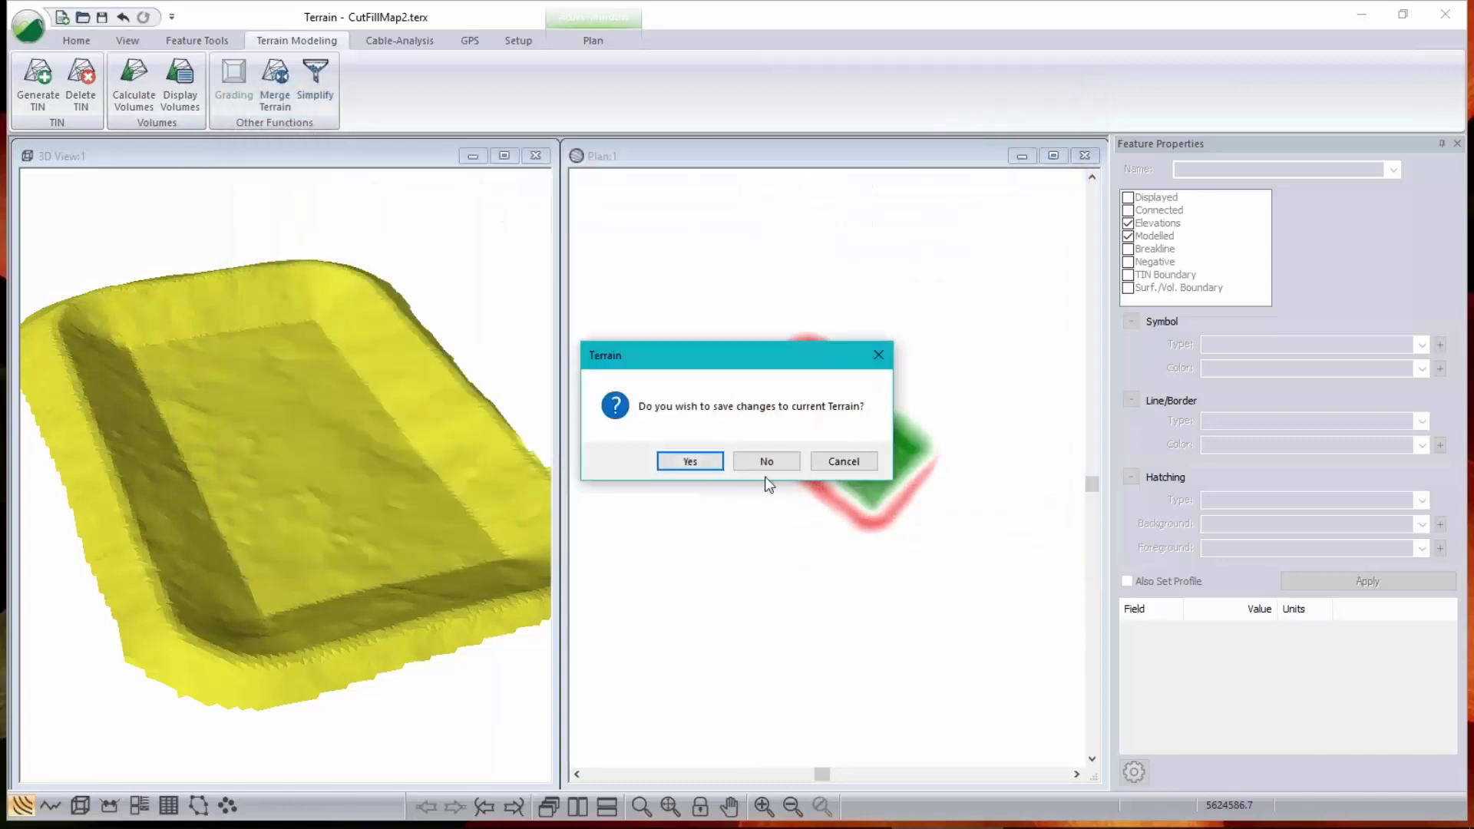
left_click(764, 461)
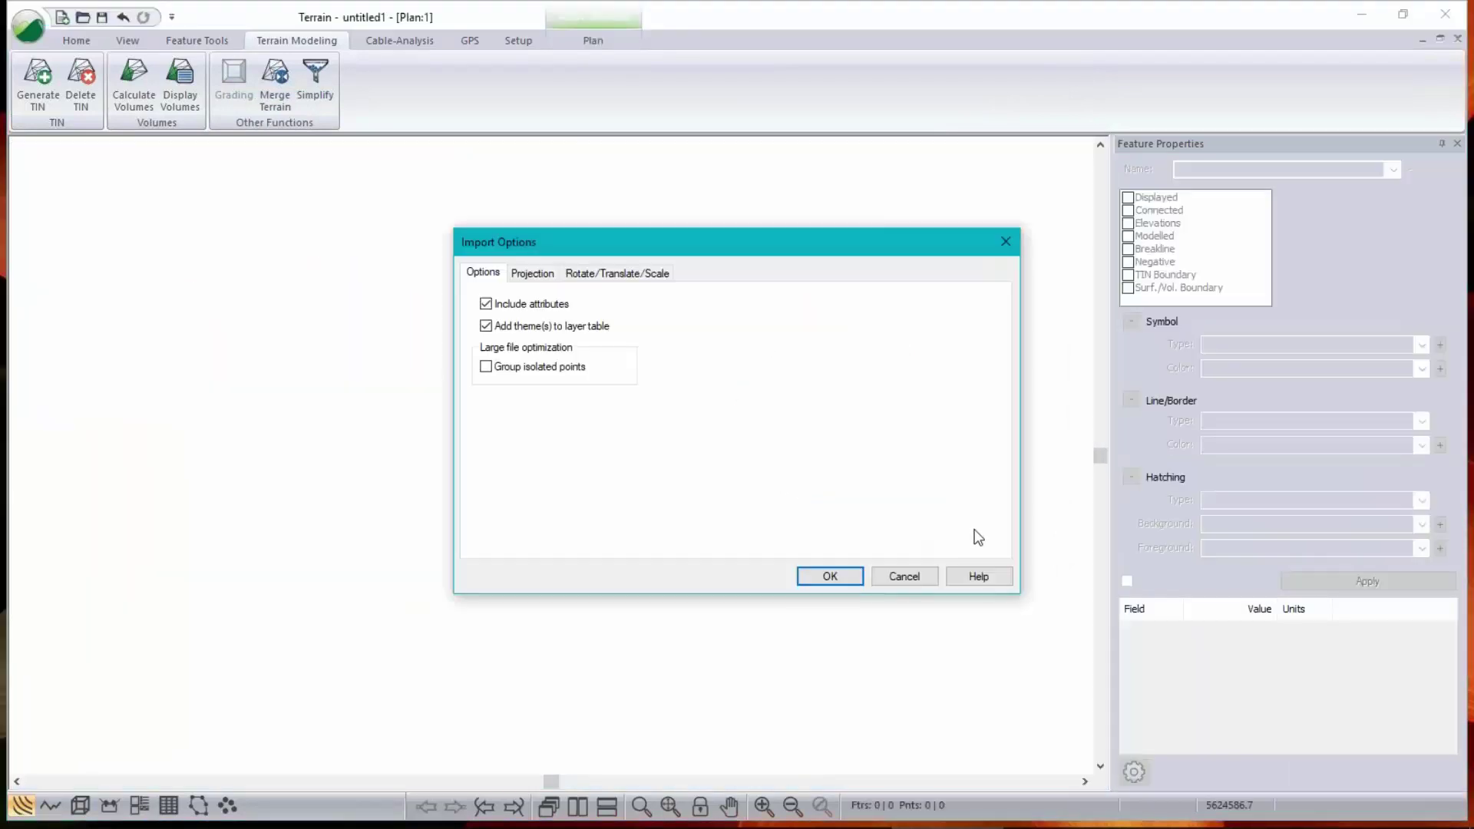
- Load the definition of the import's target projection from EPSG code 3005
left_click(532, 274)
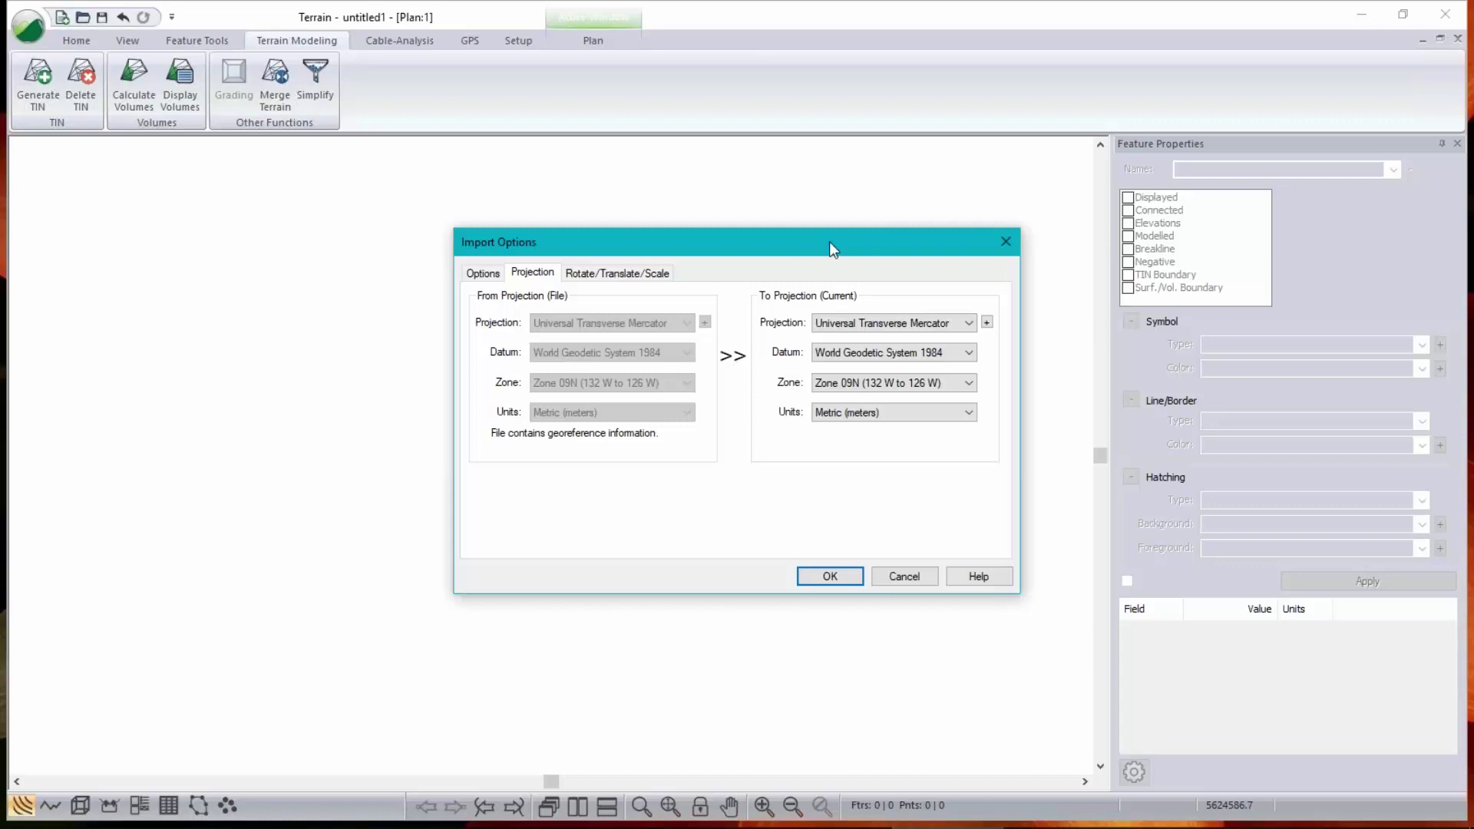
left_click(988, 322)
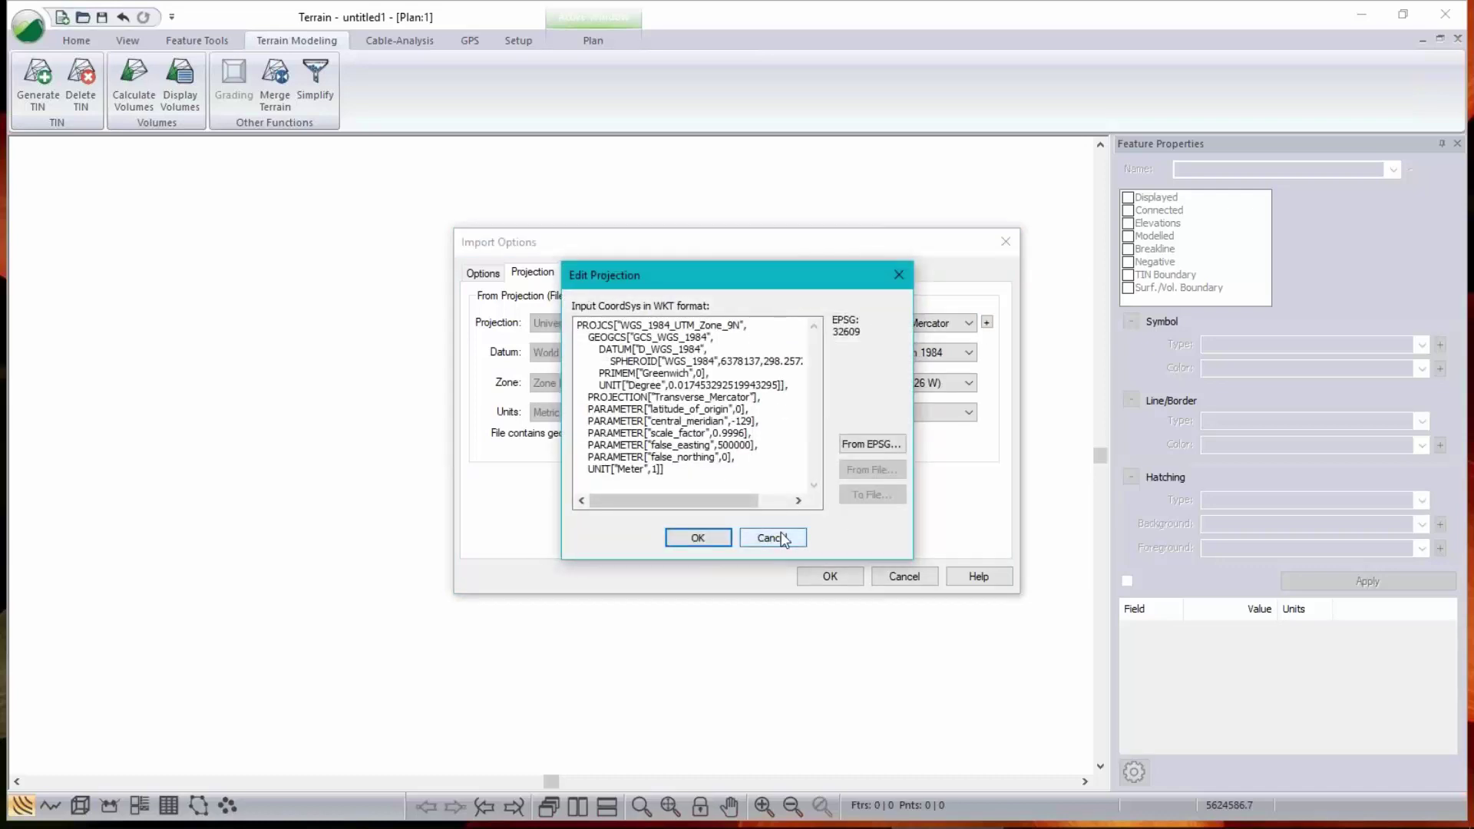
left_click(884, 446)
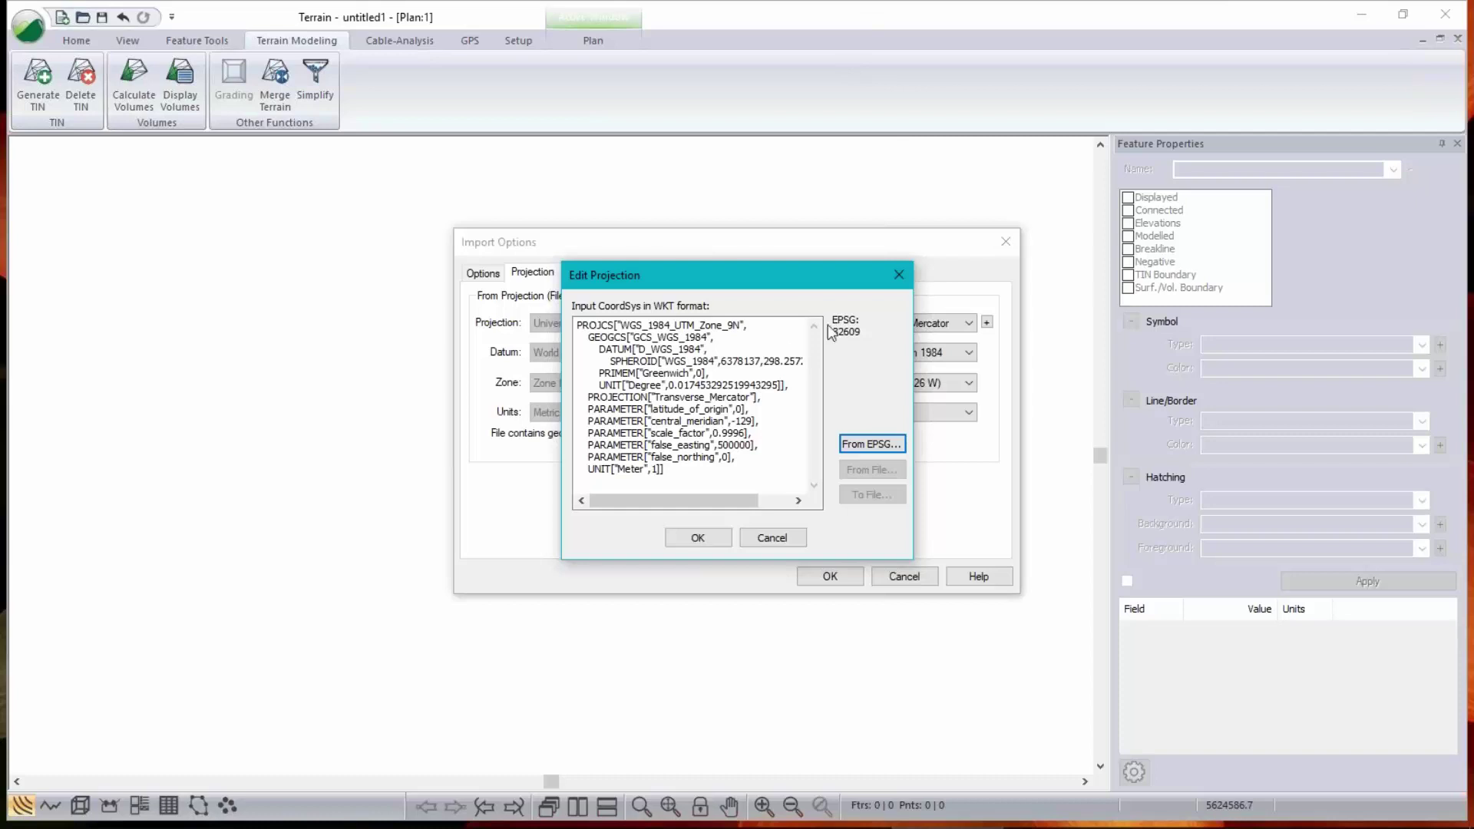
left_click(871, 443)
type("3005")
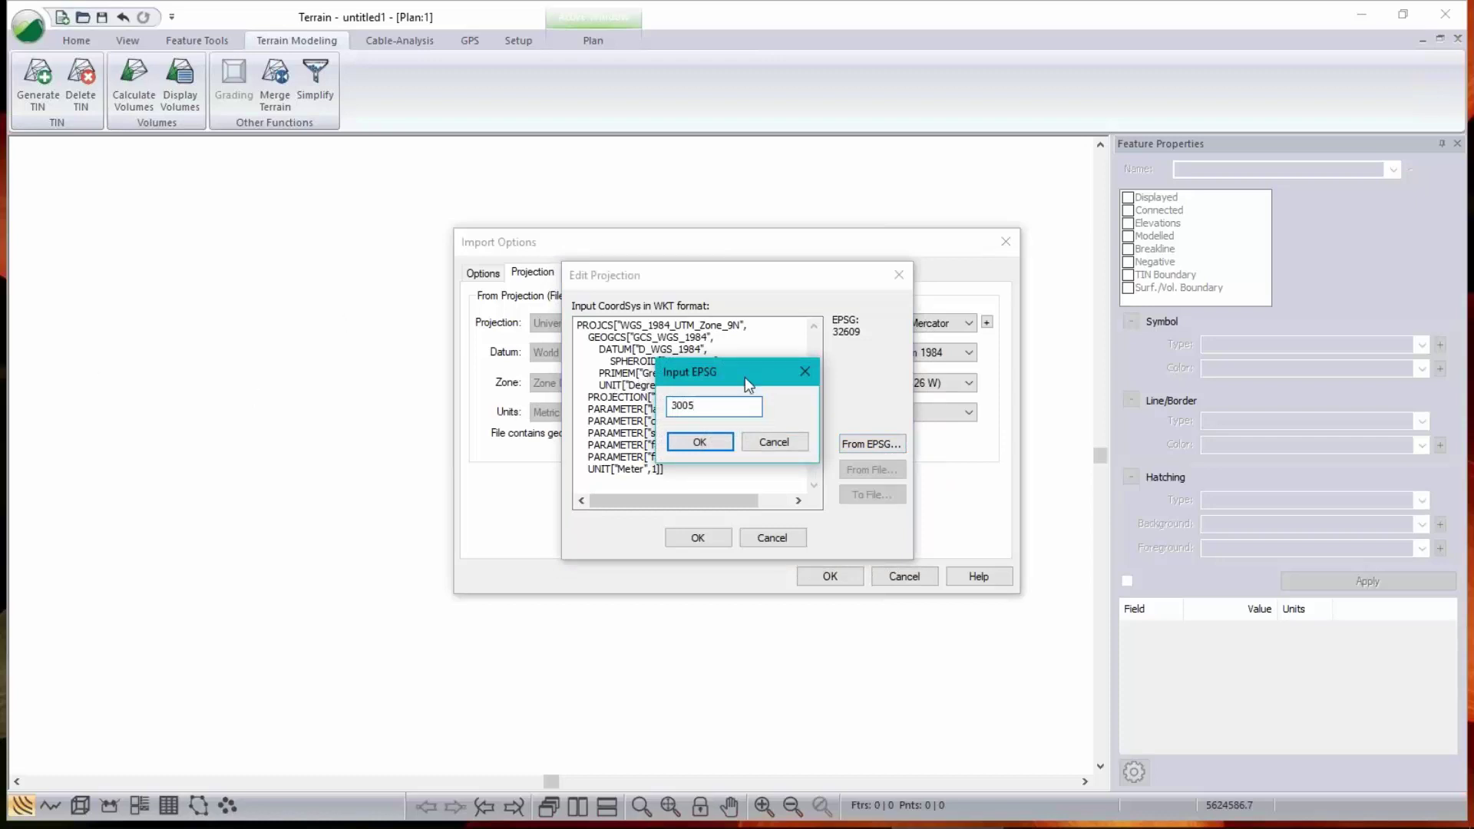
left_click(697, 442)
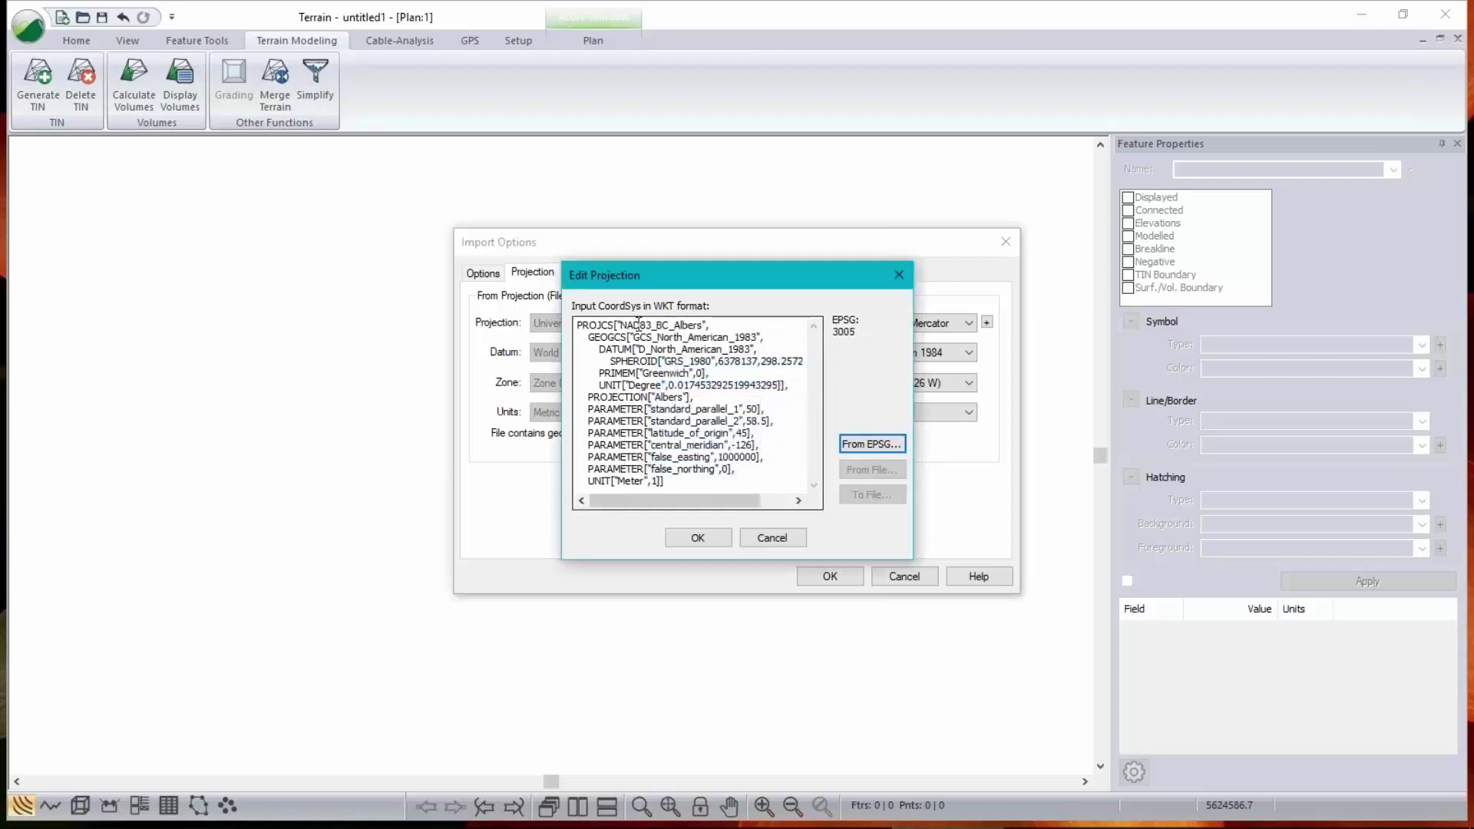
- Review the WKT text of the NAD83 BC Albers coordinate system and accept it as the target projection
left_click_drag(636, 325, 701, 338)
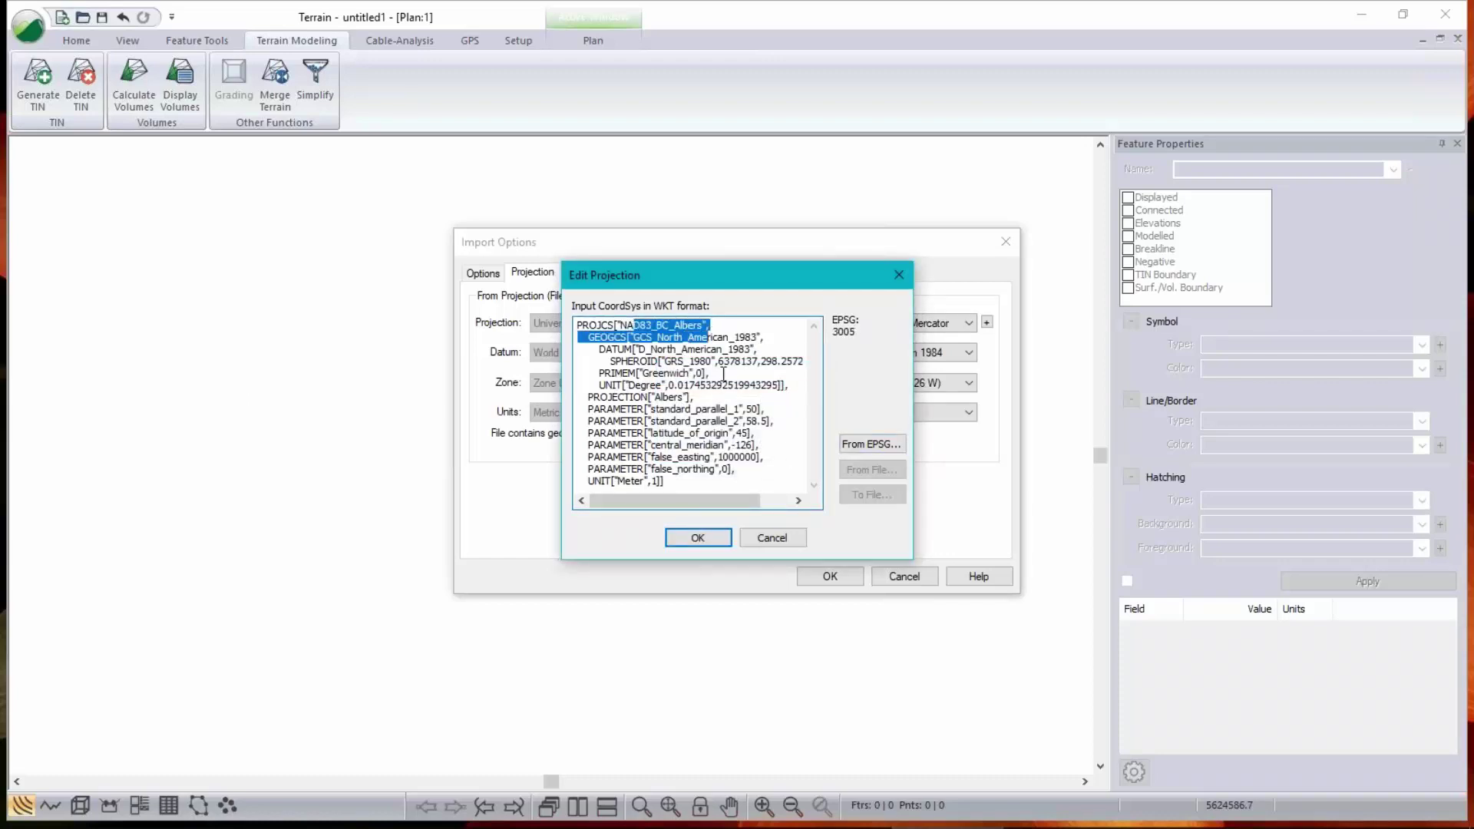
left_click(722, 373)
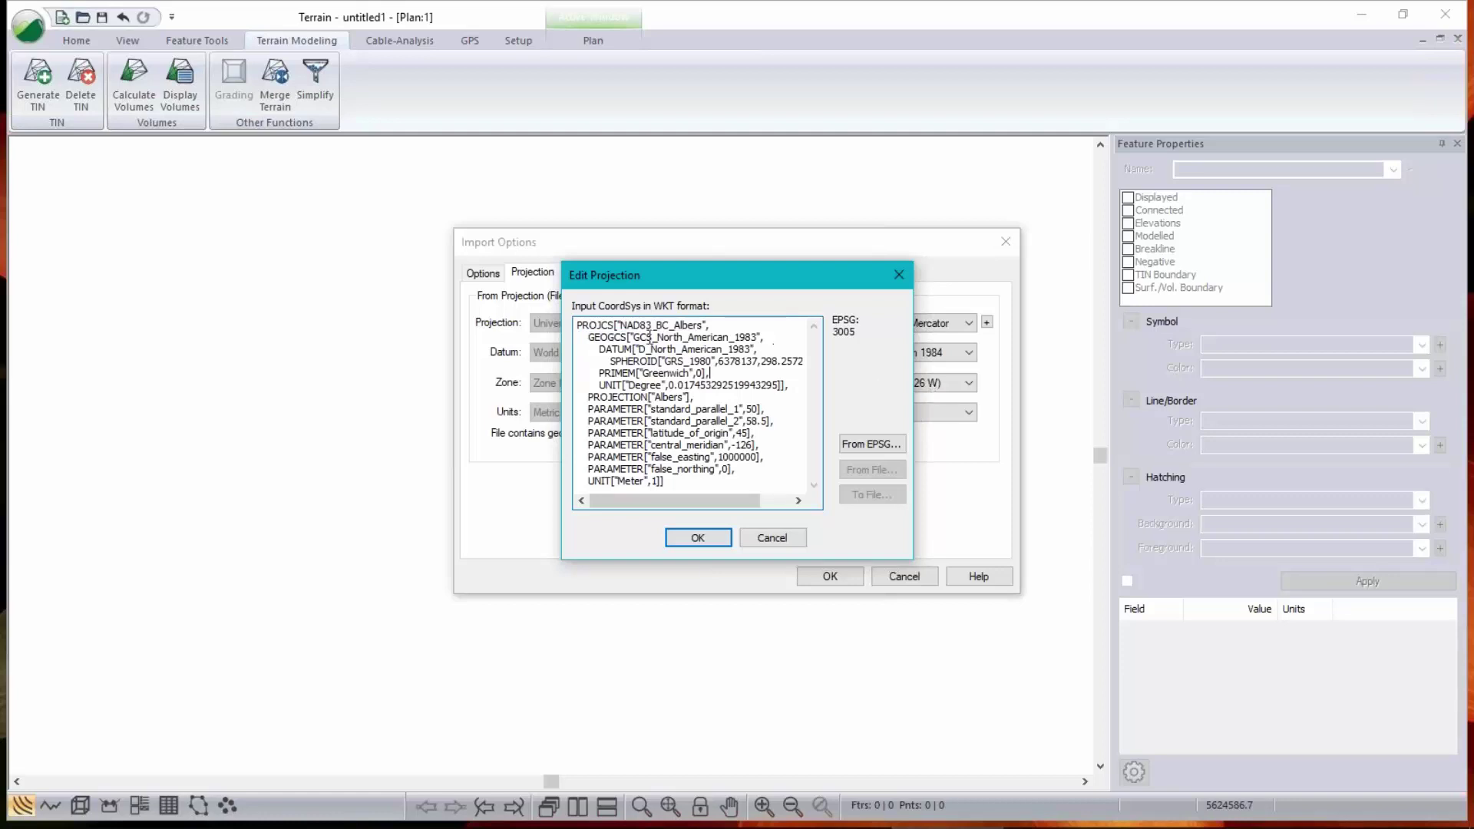
left_click_drag(578, 323, 714, 503)
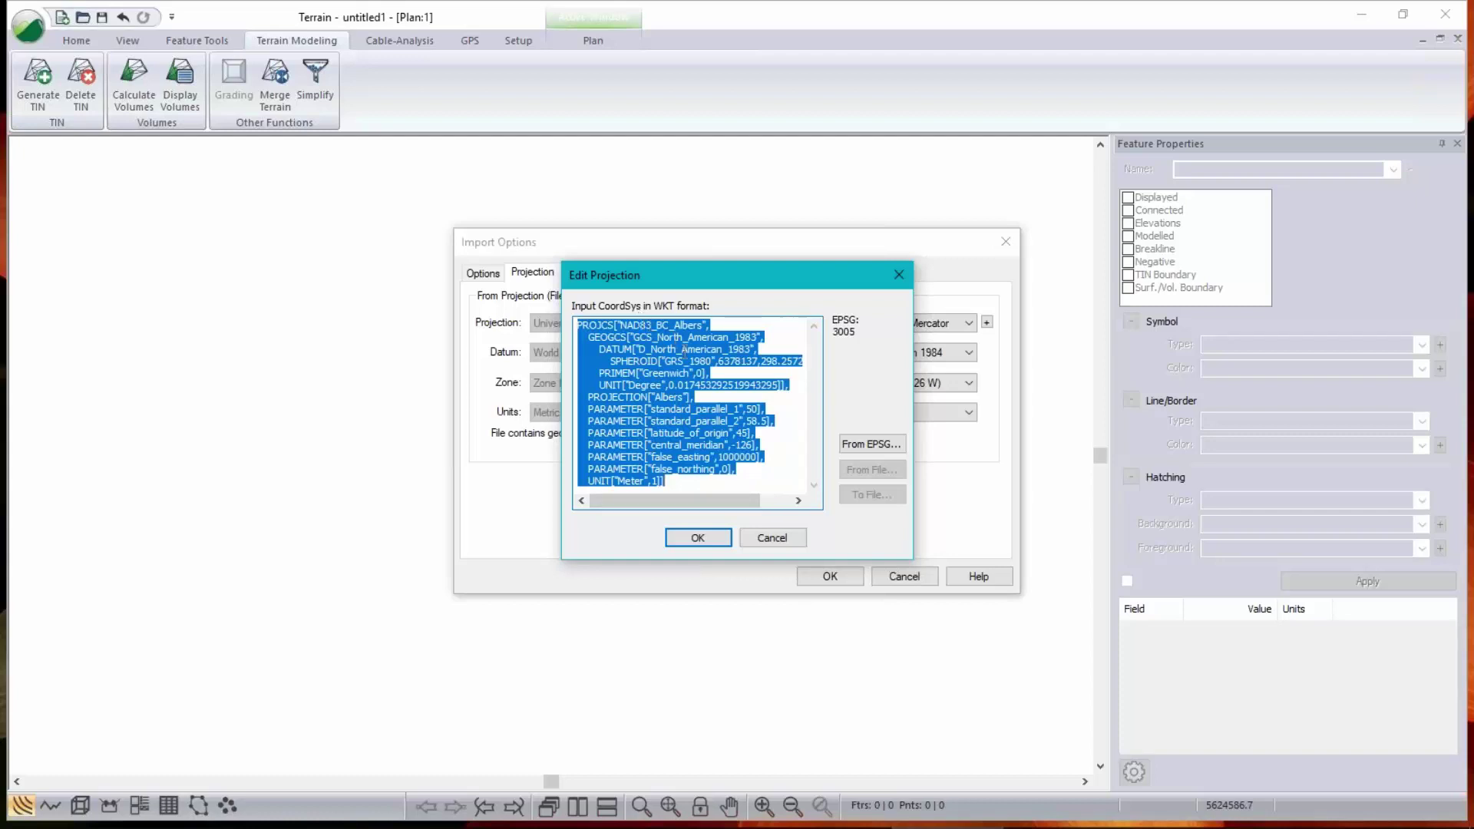
left_click(650, 374)
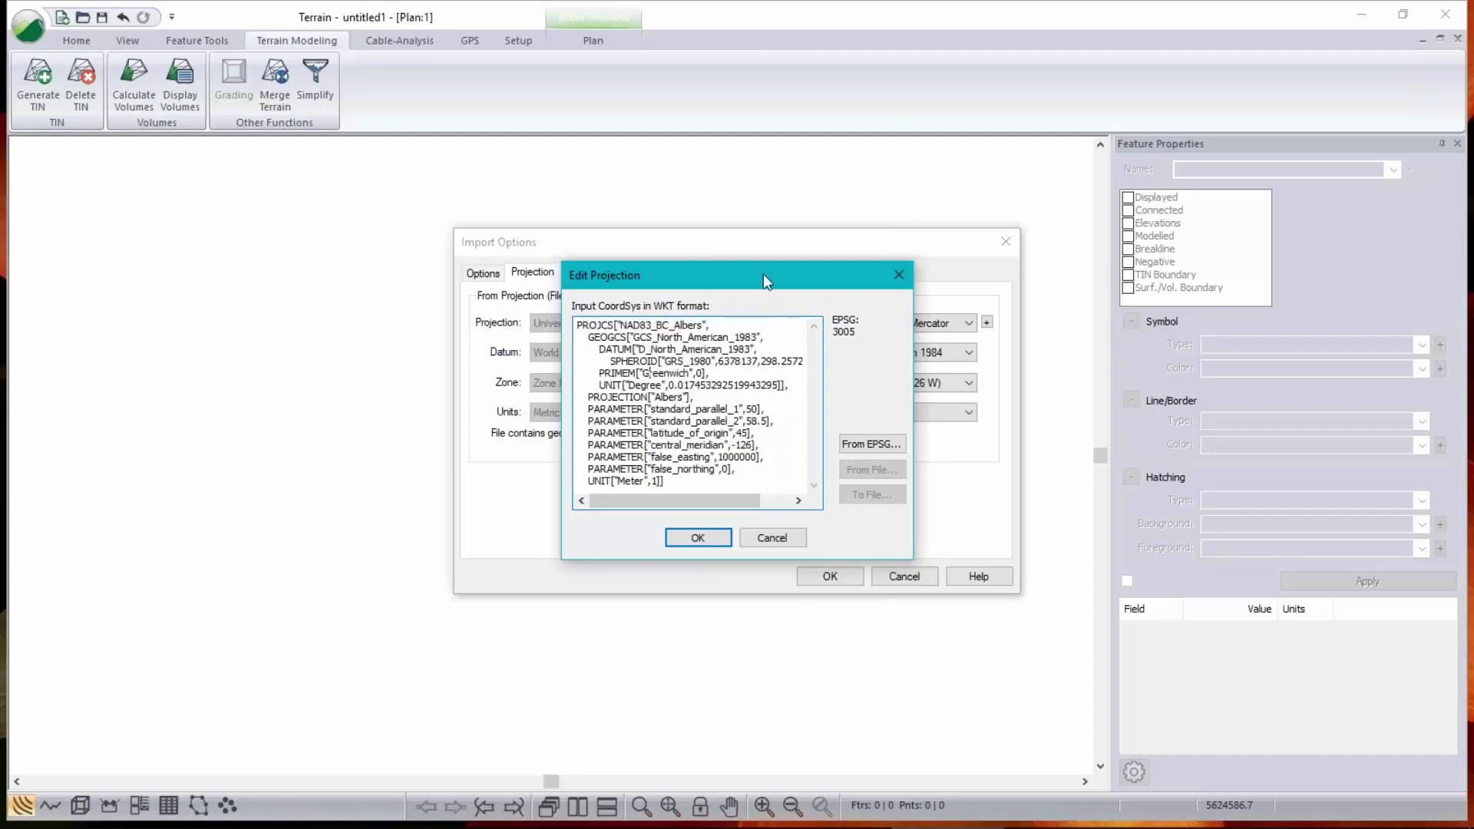
left_click_drag(768, 275, 769, 349)
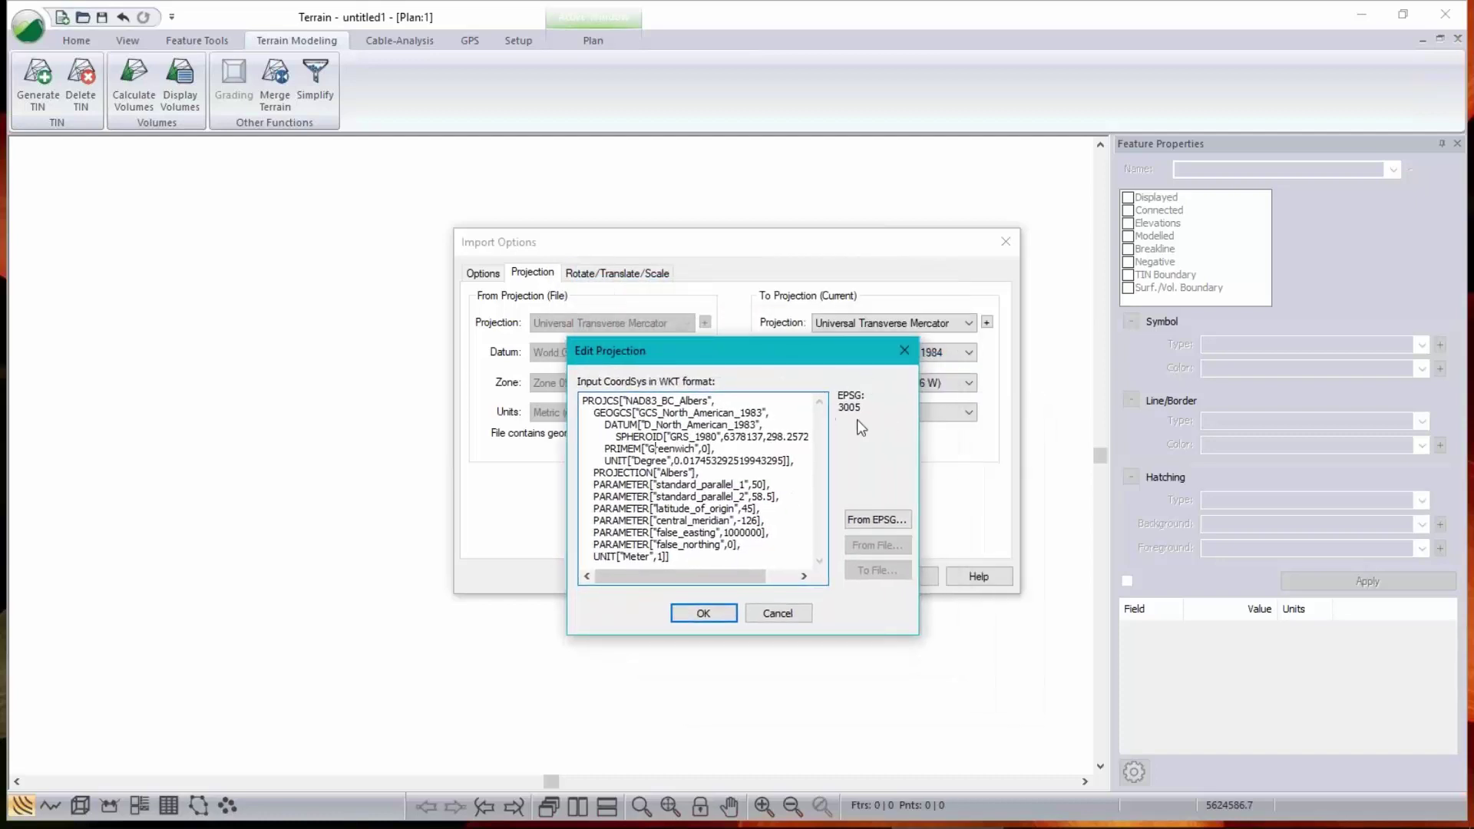
left_click(704, 613)
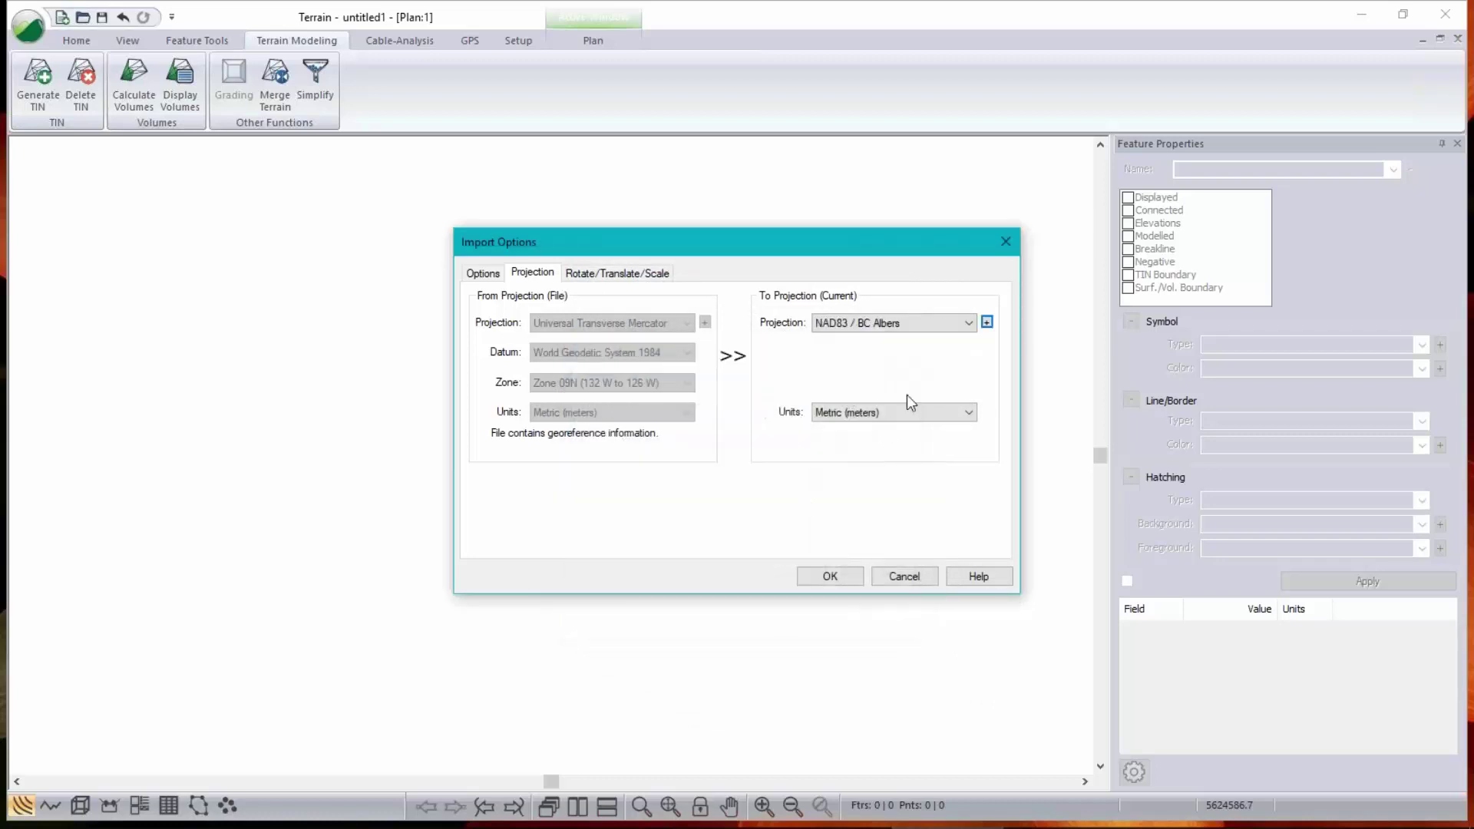
- Check the list of available target projections, then reload the projection definition from EPSG code 3005
left_click(969, 325)
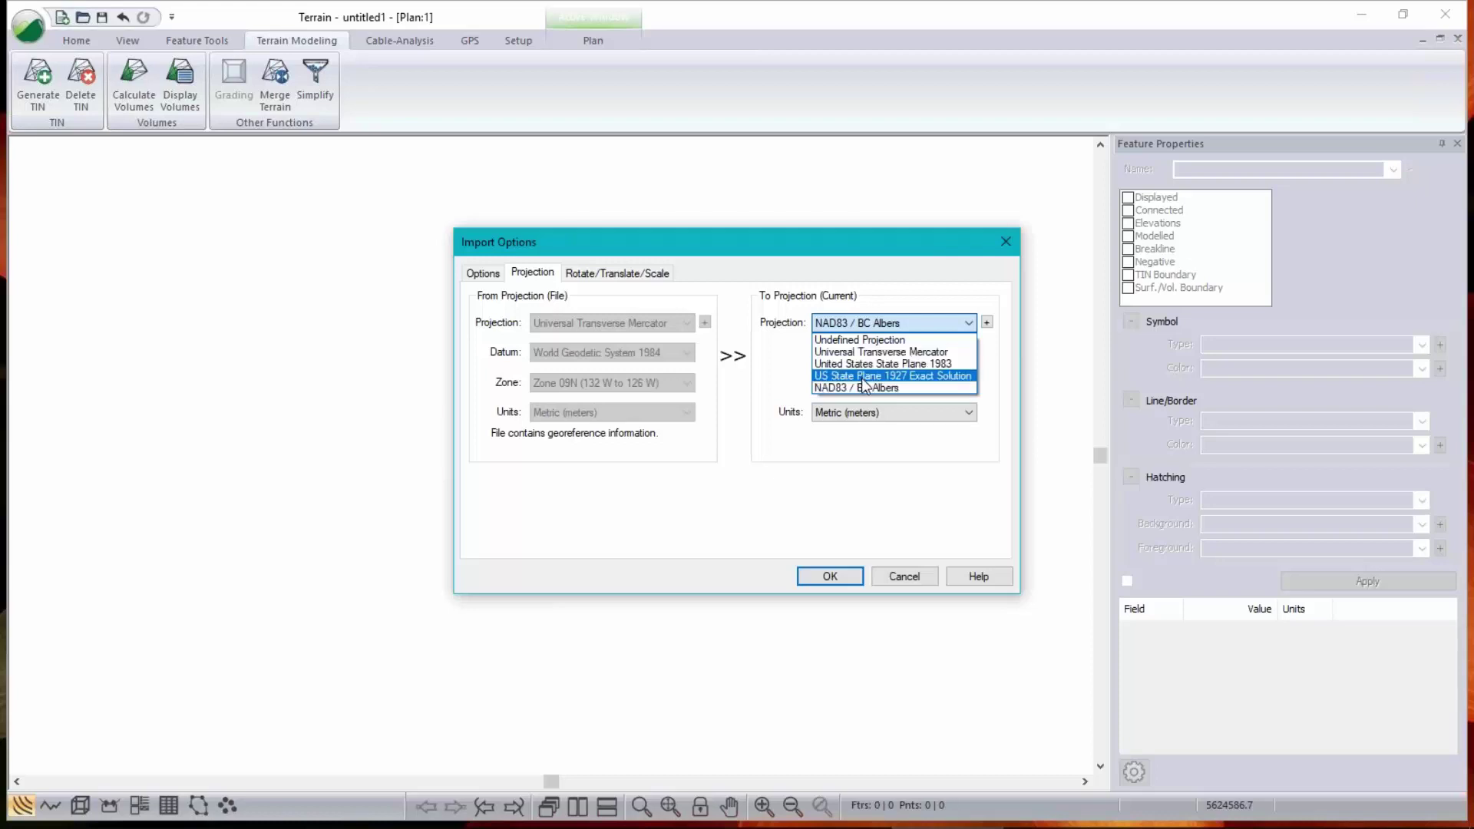
left_click(962, 296)
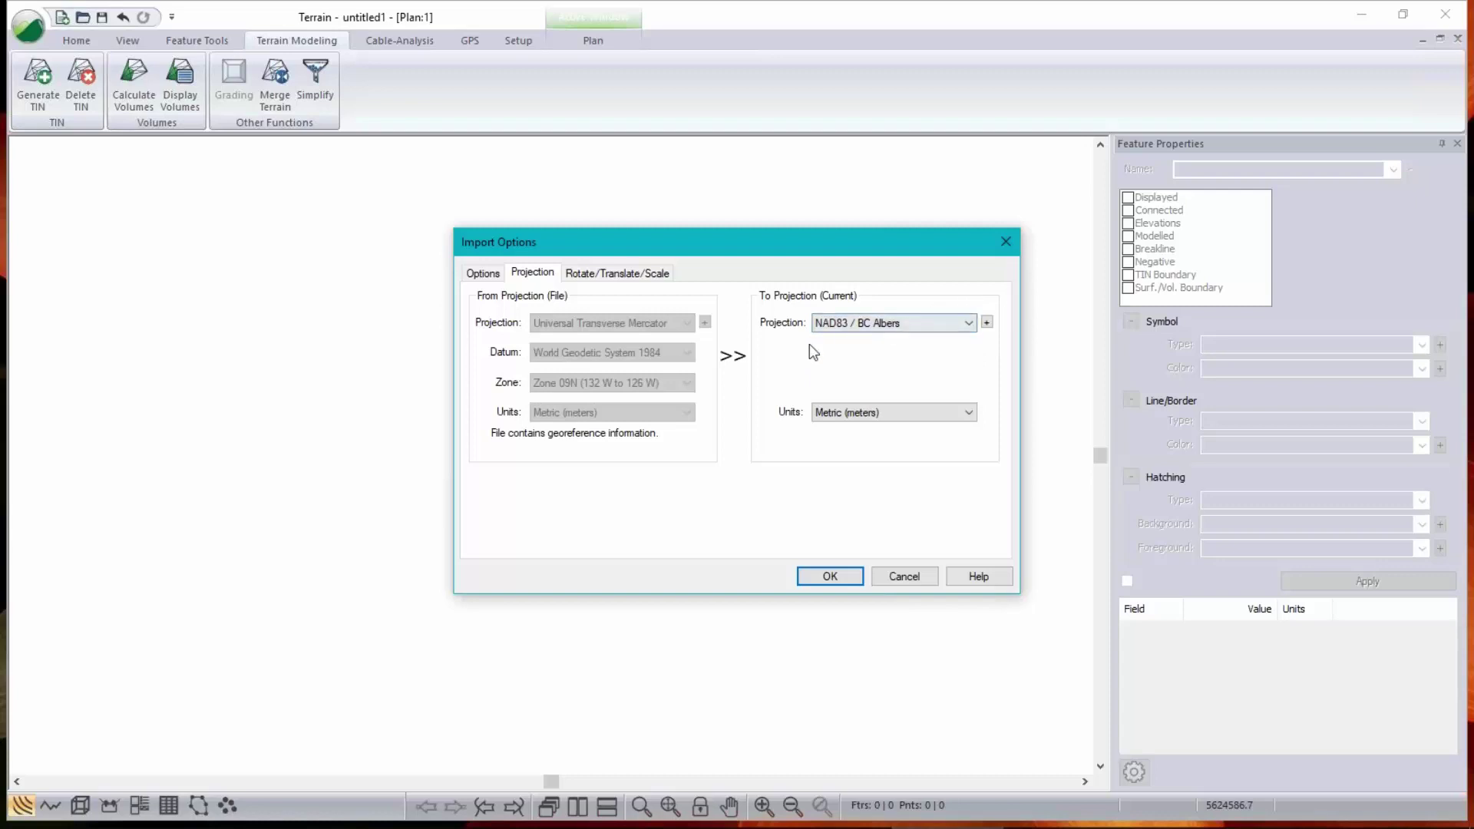
left_click(986, 321)
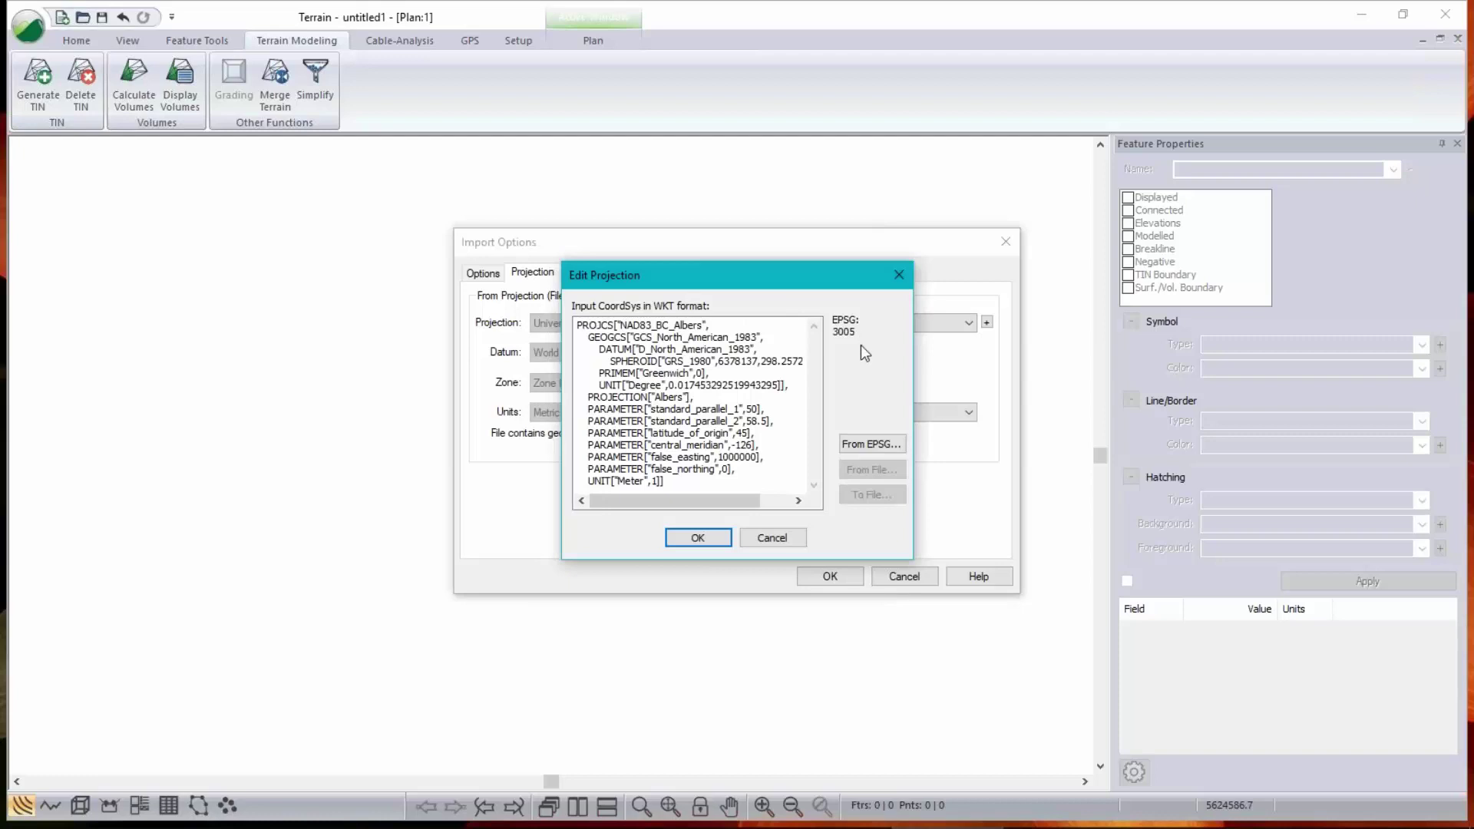
left_click(876, 446)
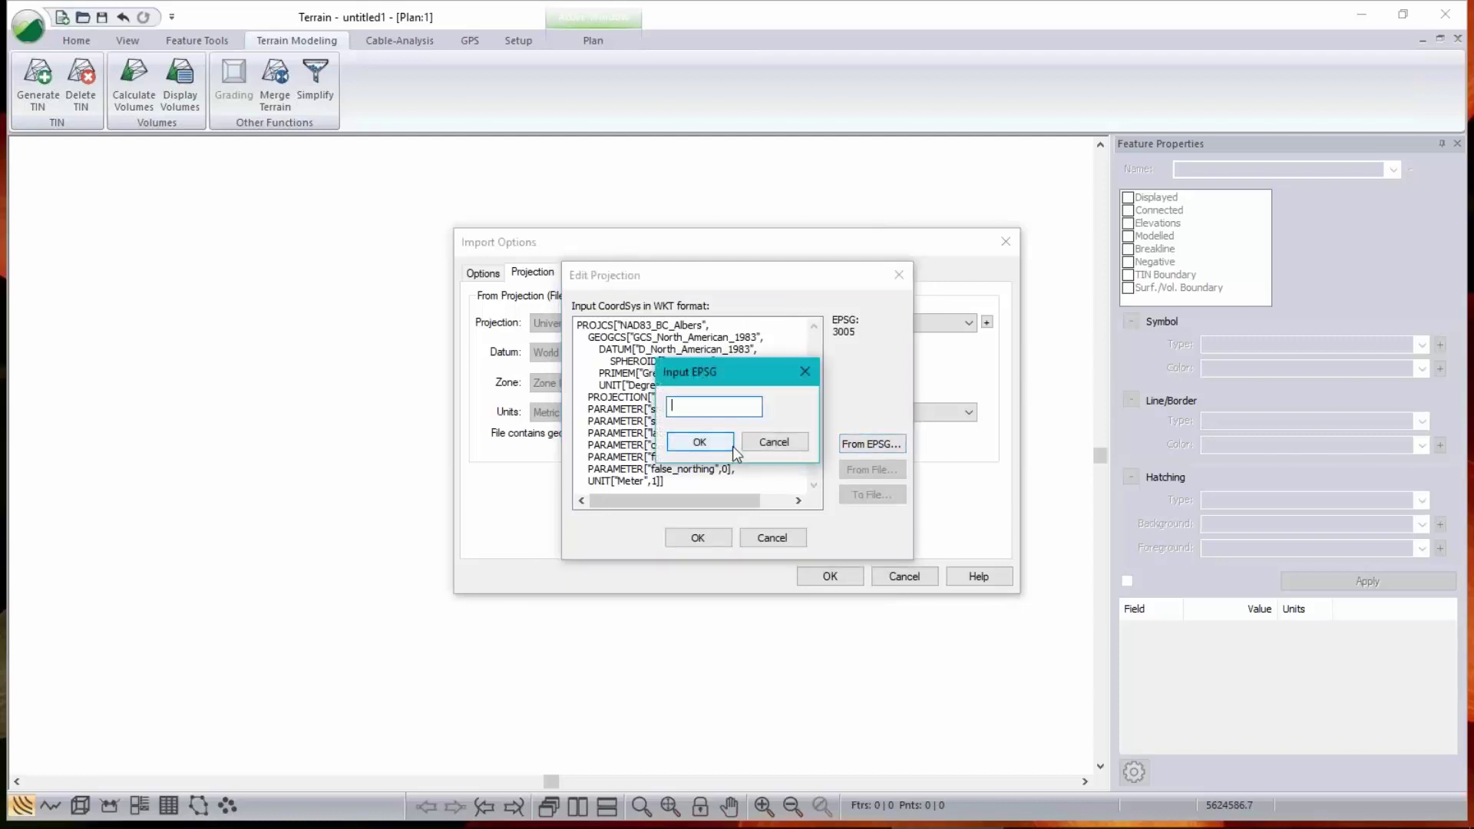
type("3005")
left_click(717, 449)
left_click(705, 537)
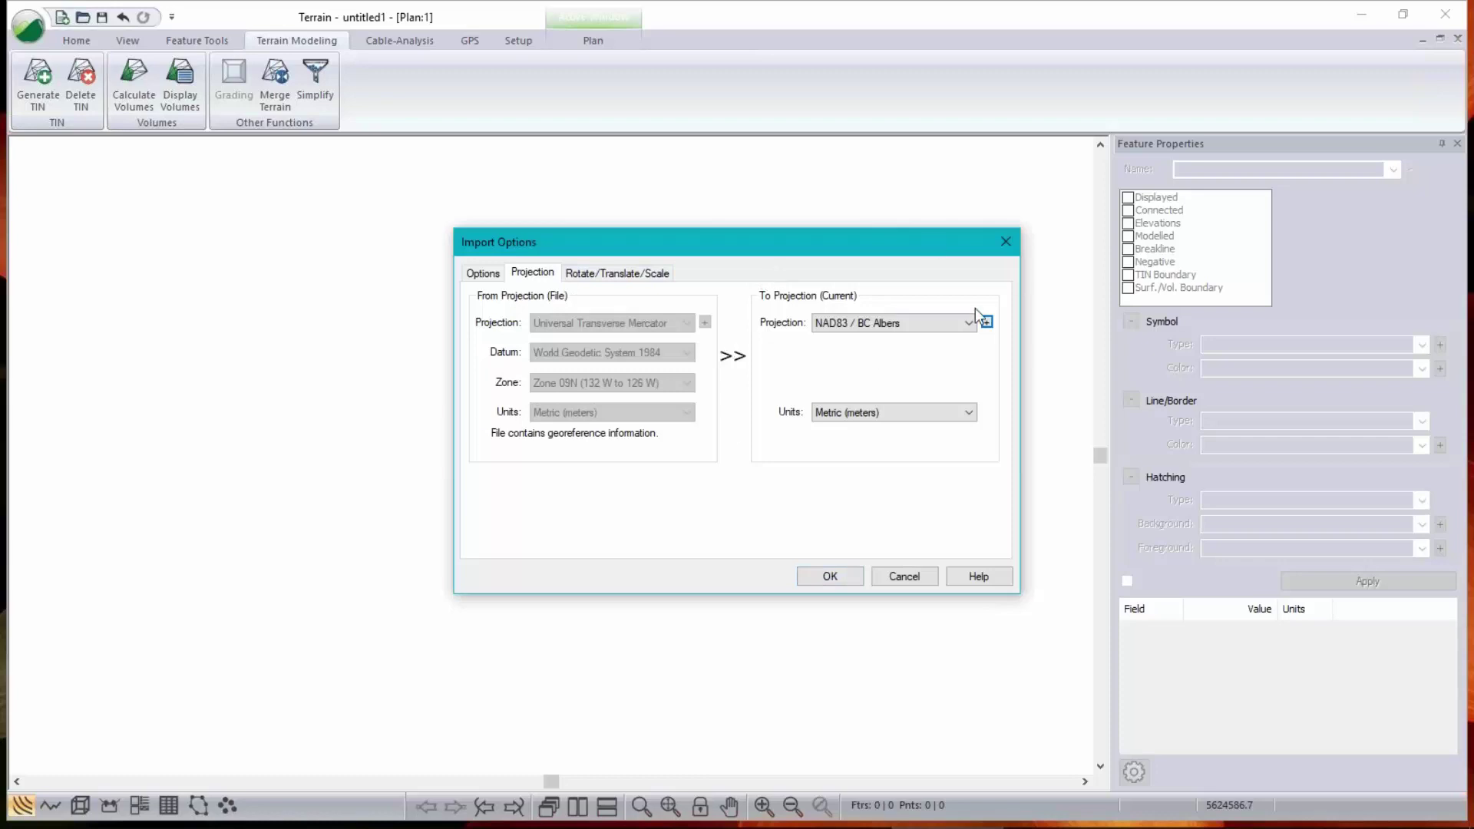
- Import the shapefile, applying the coordinate transformation from UTM to NAD83 / BC Albers
left_click(826, 576)
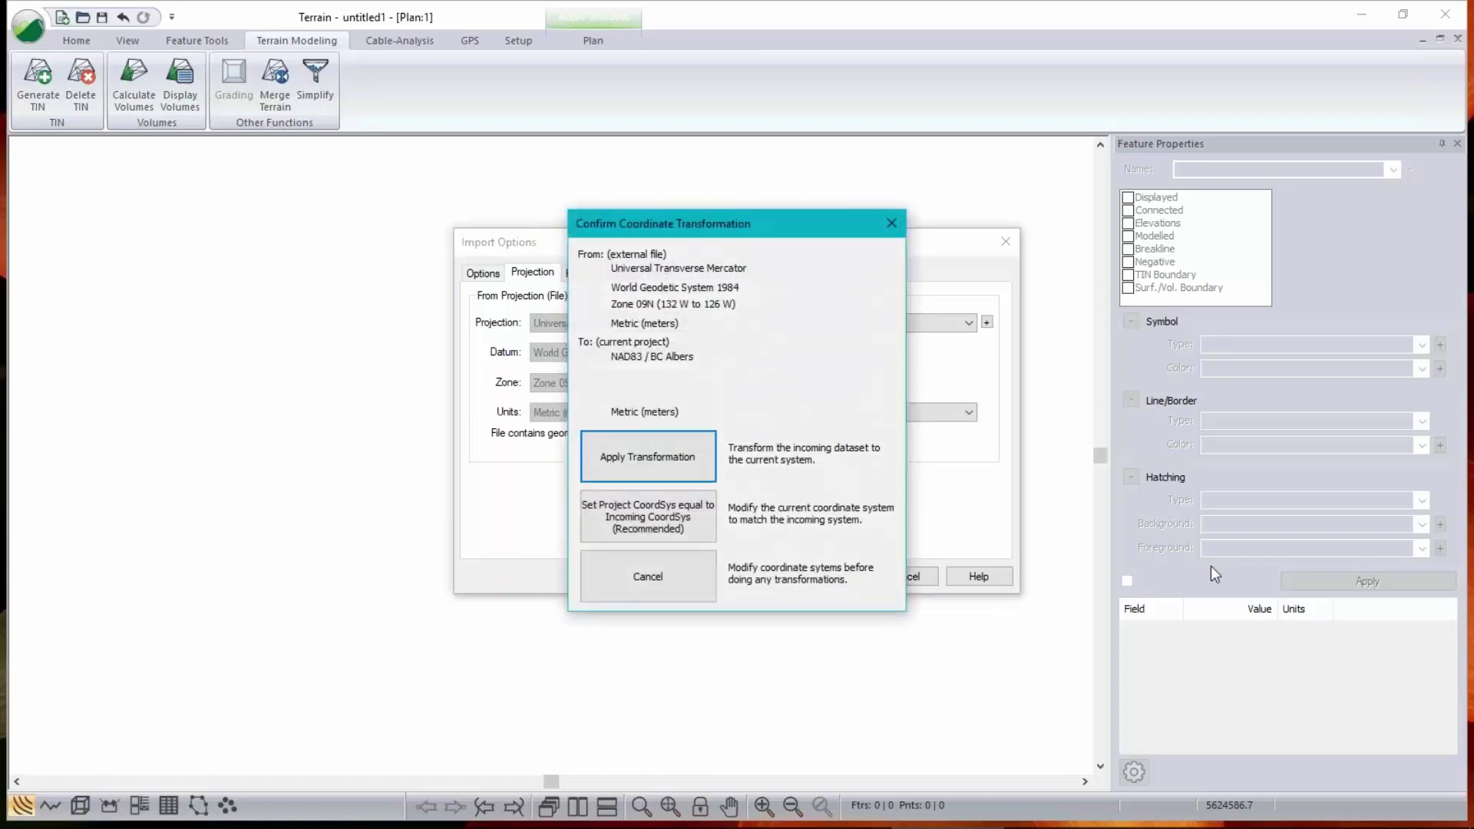
left_click(659, 456)
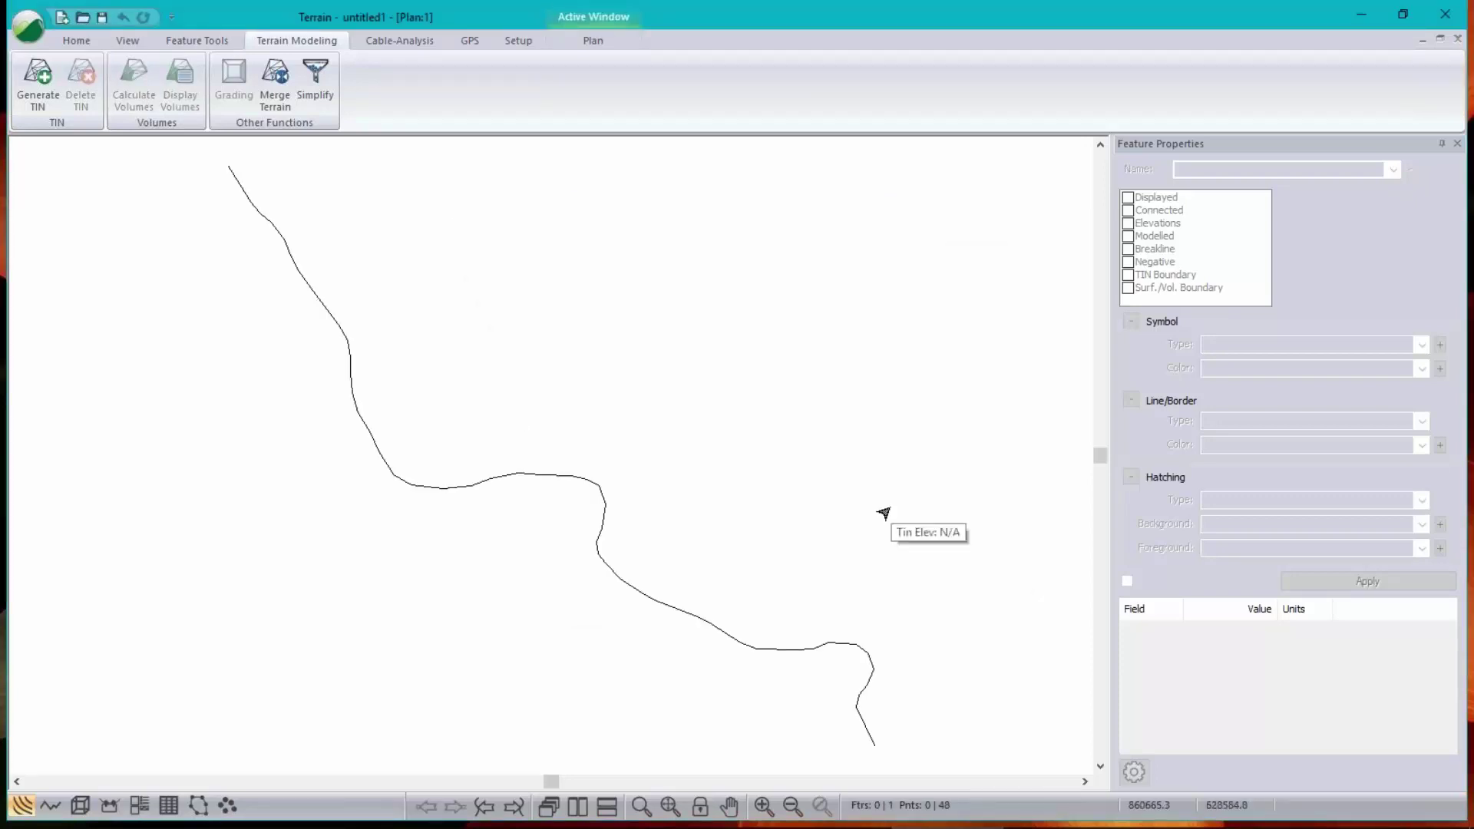
- Check the project's projection in the module setup and inspect the imported road line's feature properties
left_click(516, 40)
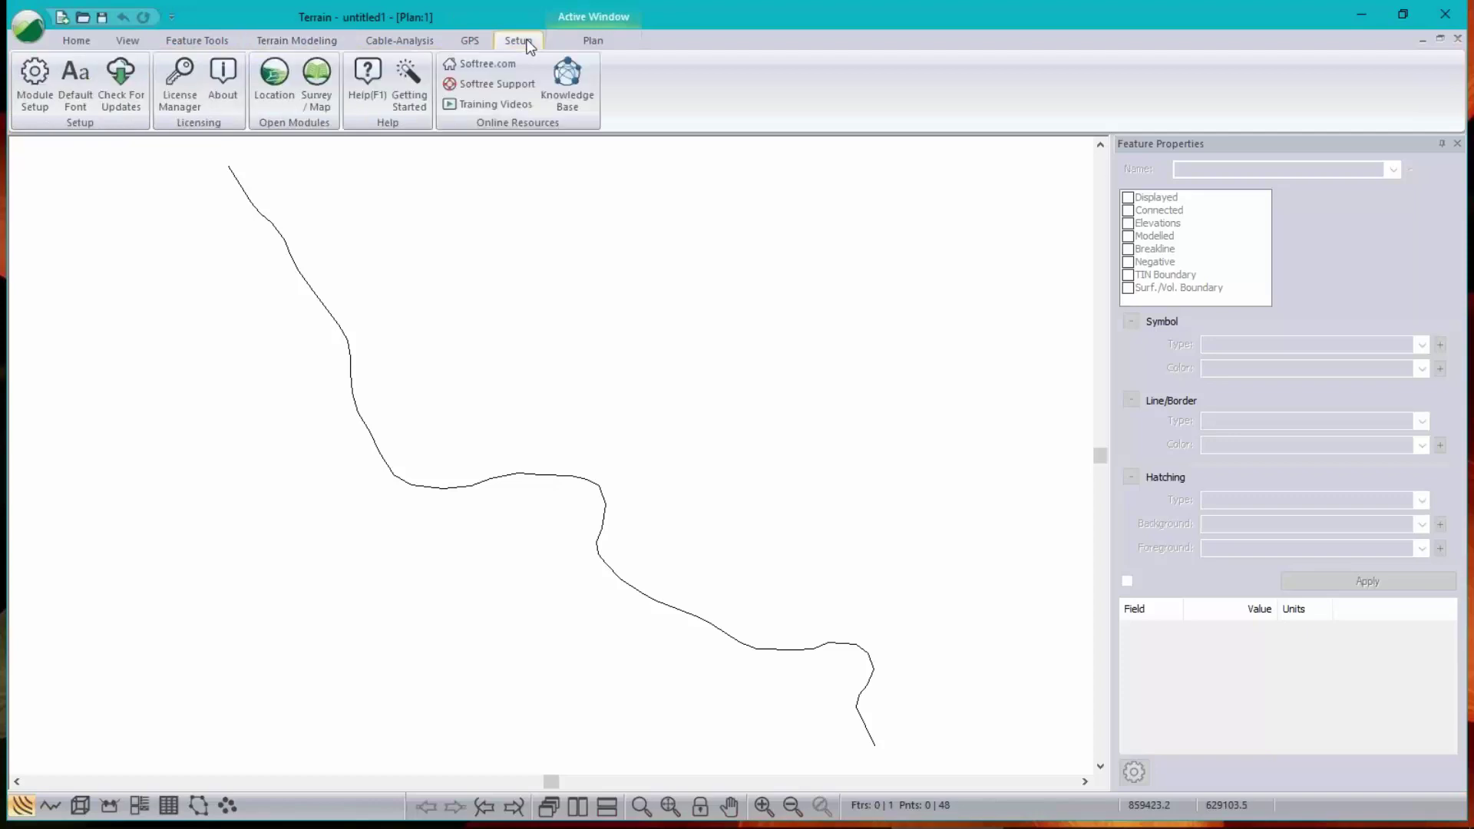
left_click(35, 77)
left_click(588, 245)
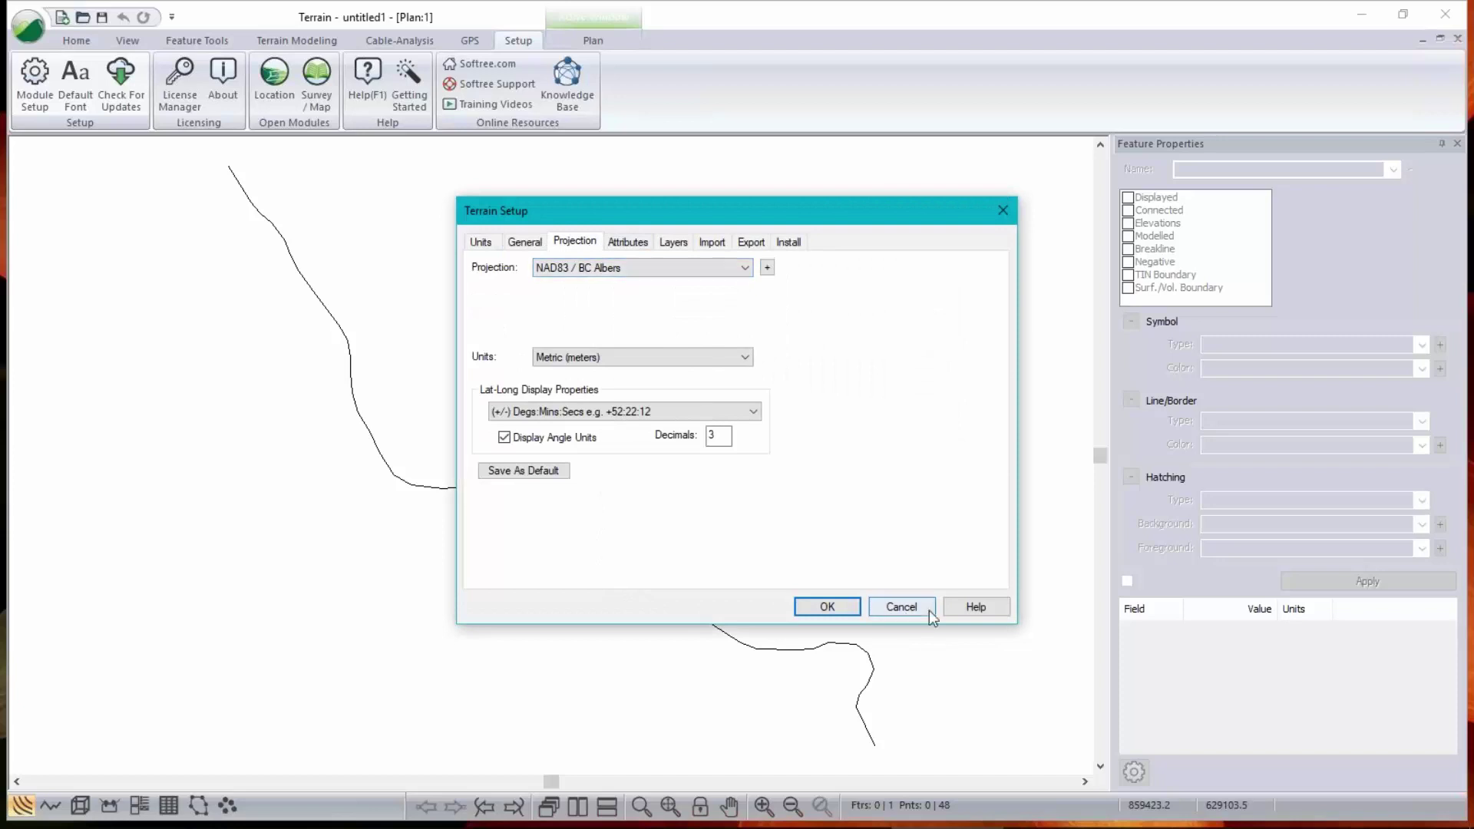
left_click(901, 608)
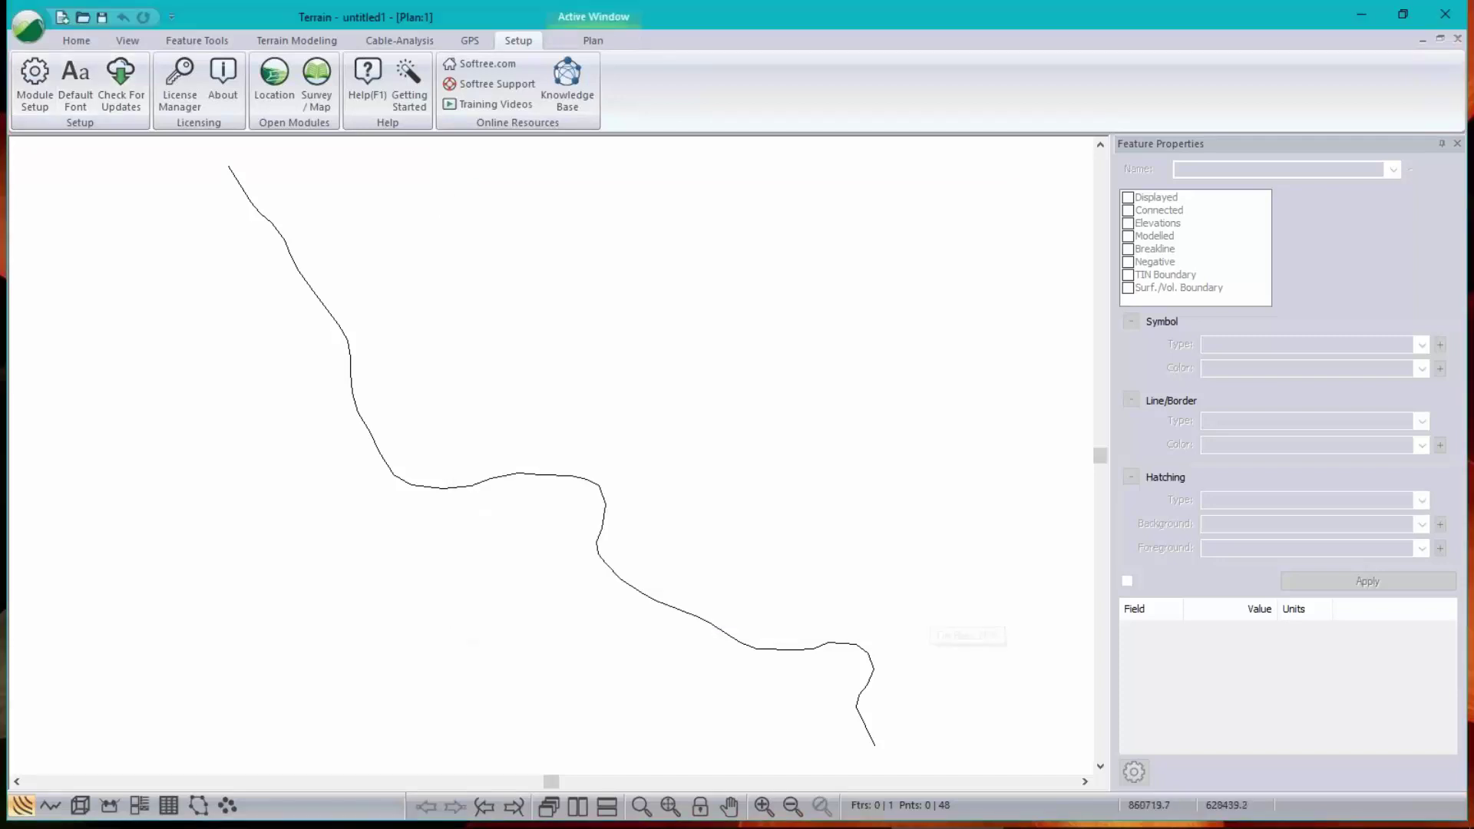
left_click(587, 492)
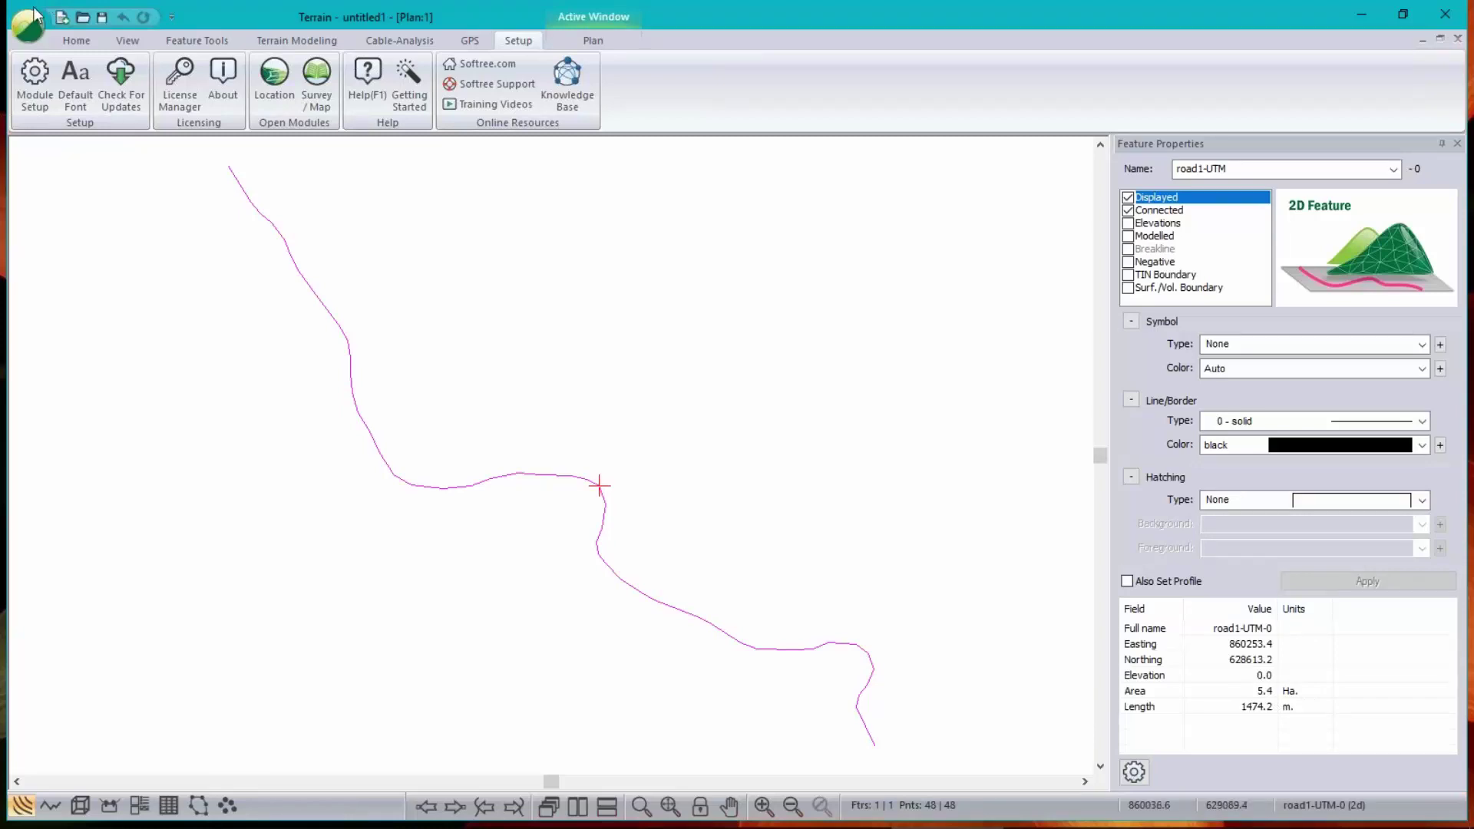
- Export the selected road feature as the Google Earth file road1.kmz, replacing the existing file and opening it in Google Earth
left_click(34, 40)
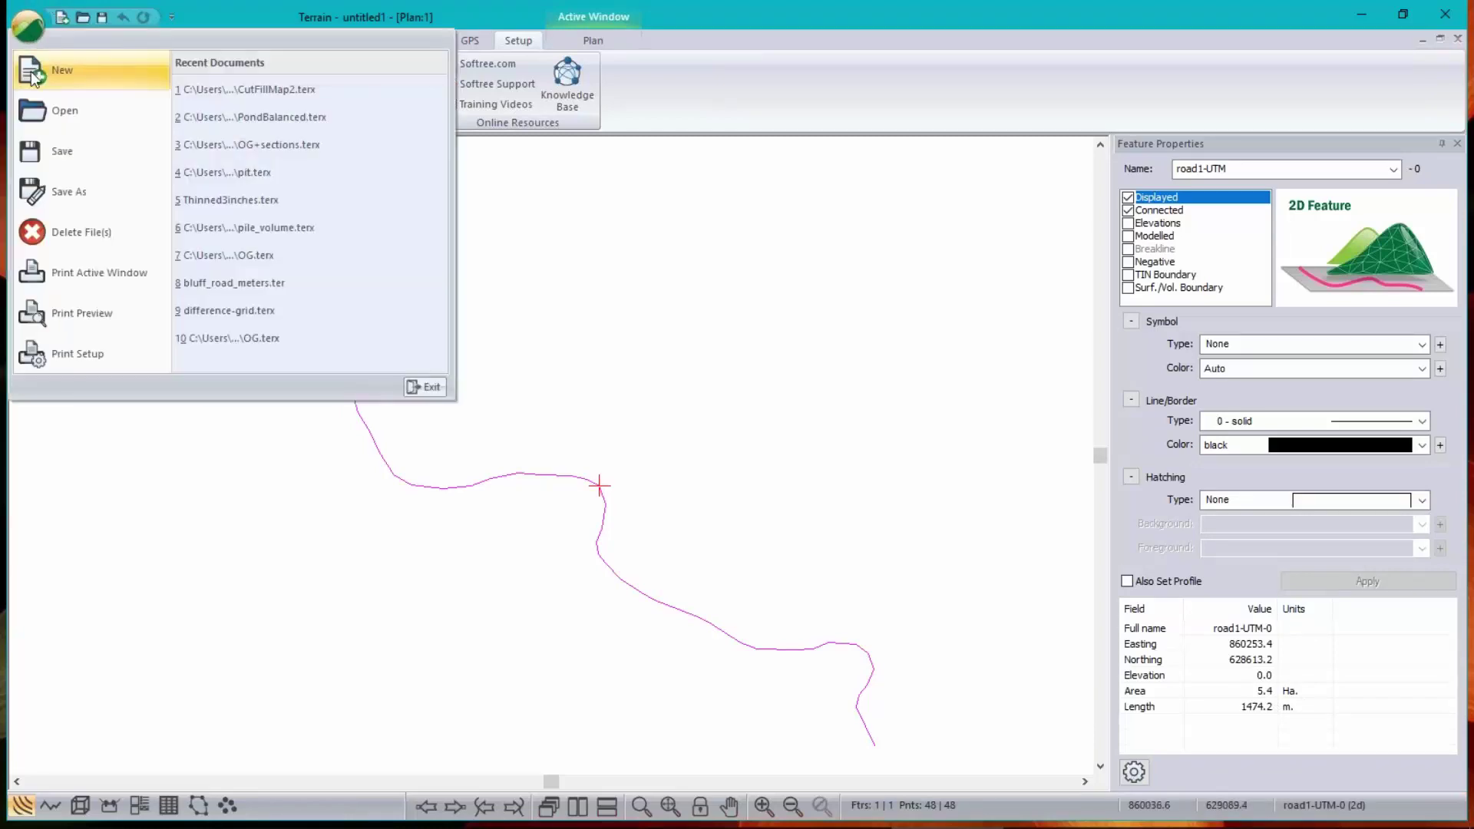
left_click(63, 192)
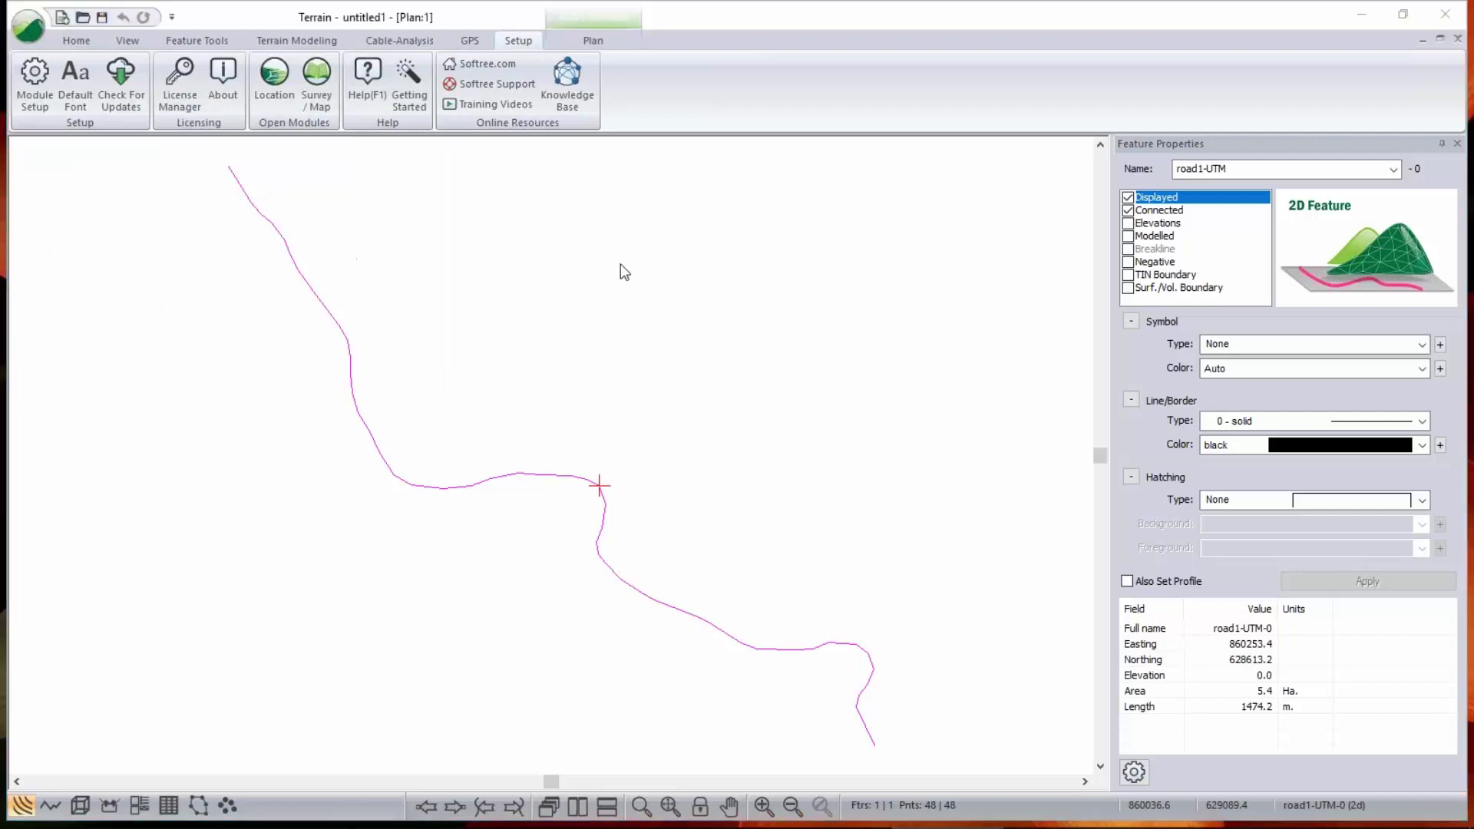
left_click(384, 507)
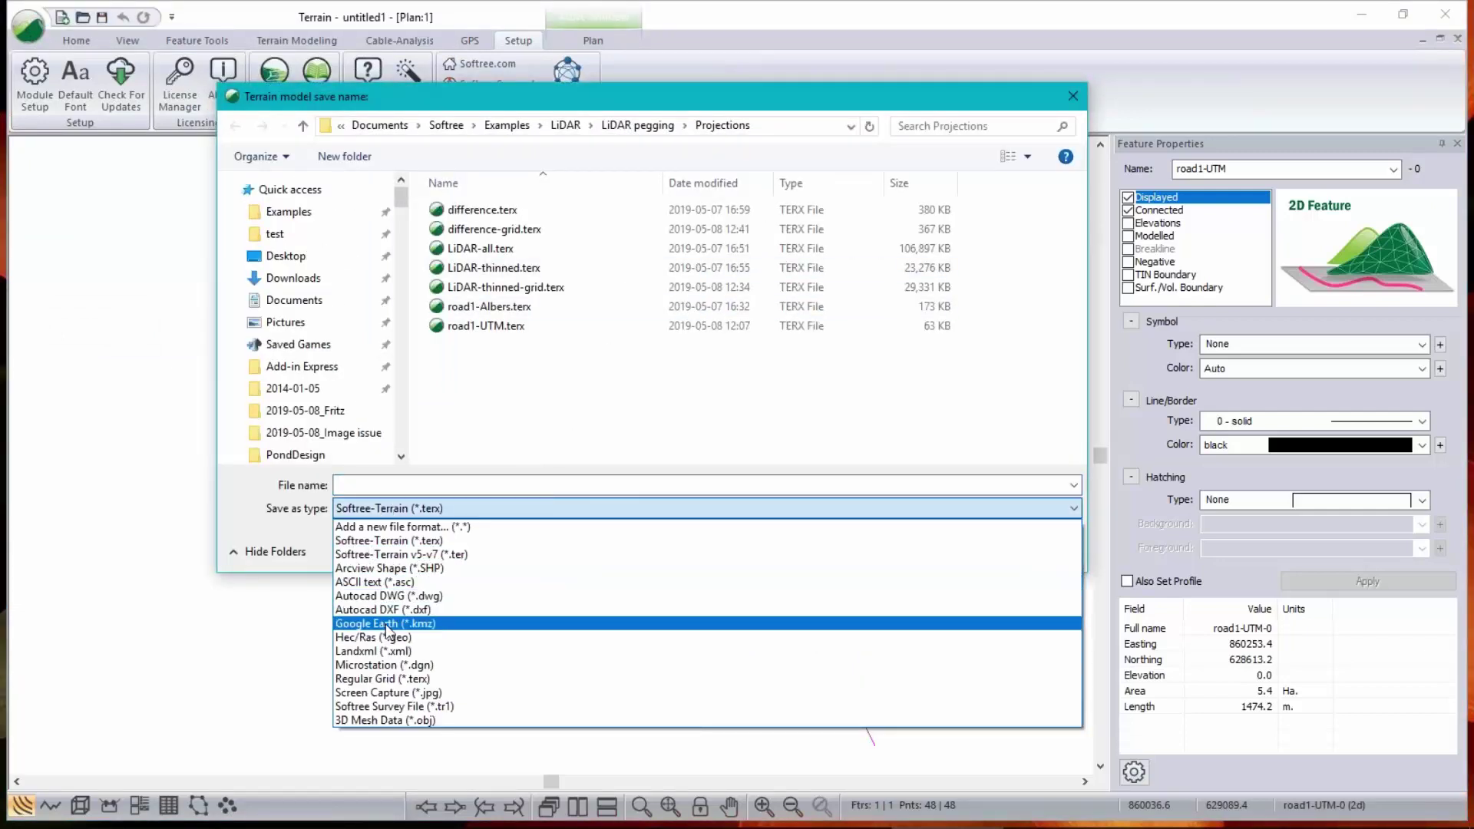
left_click(524, 622)
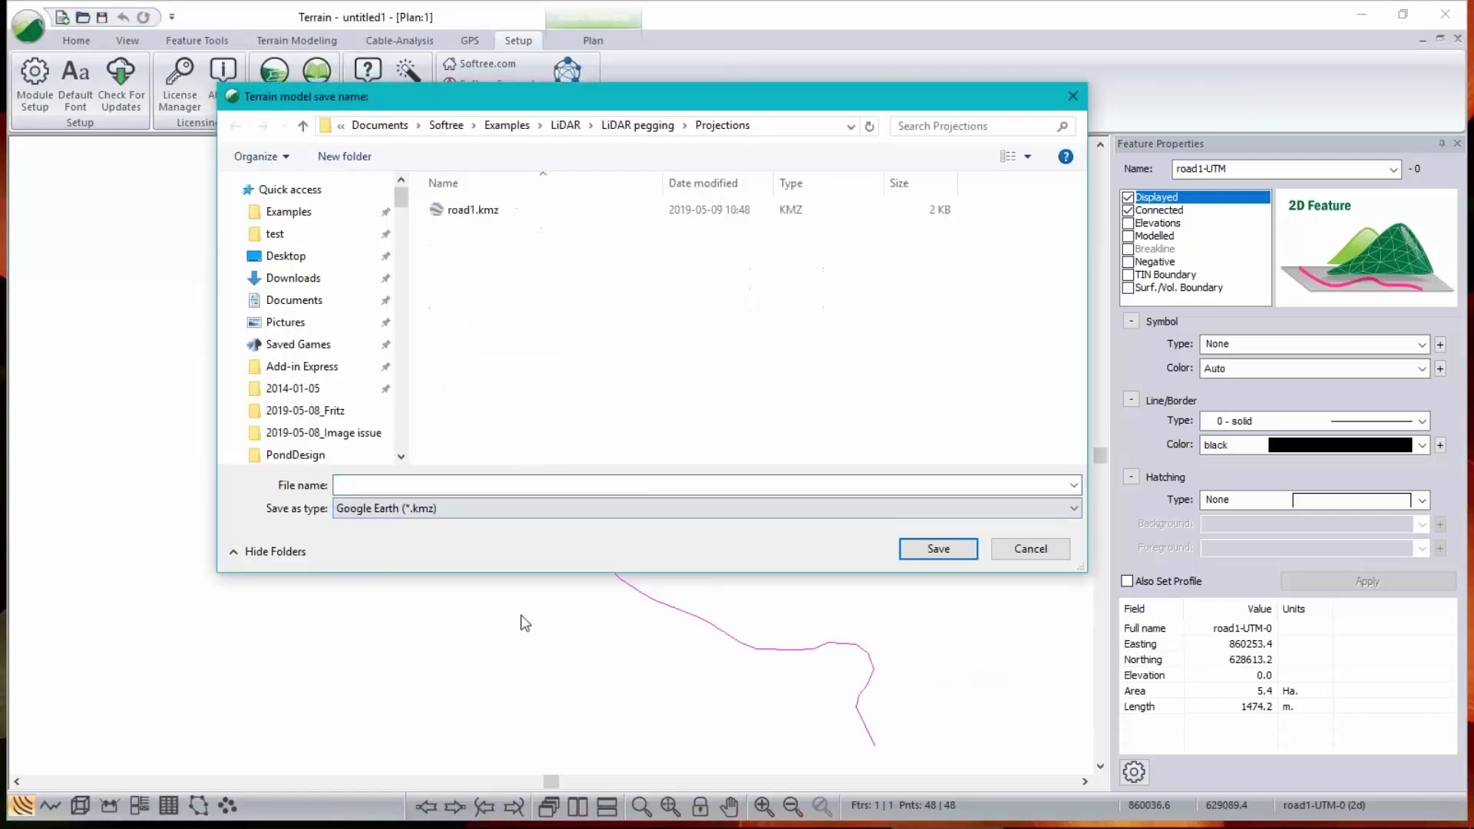
left_click(496, 211)
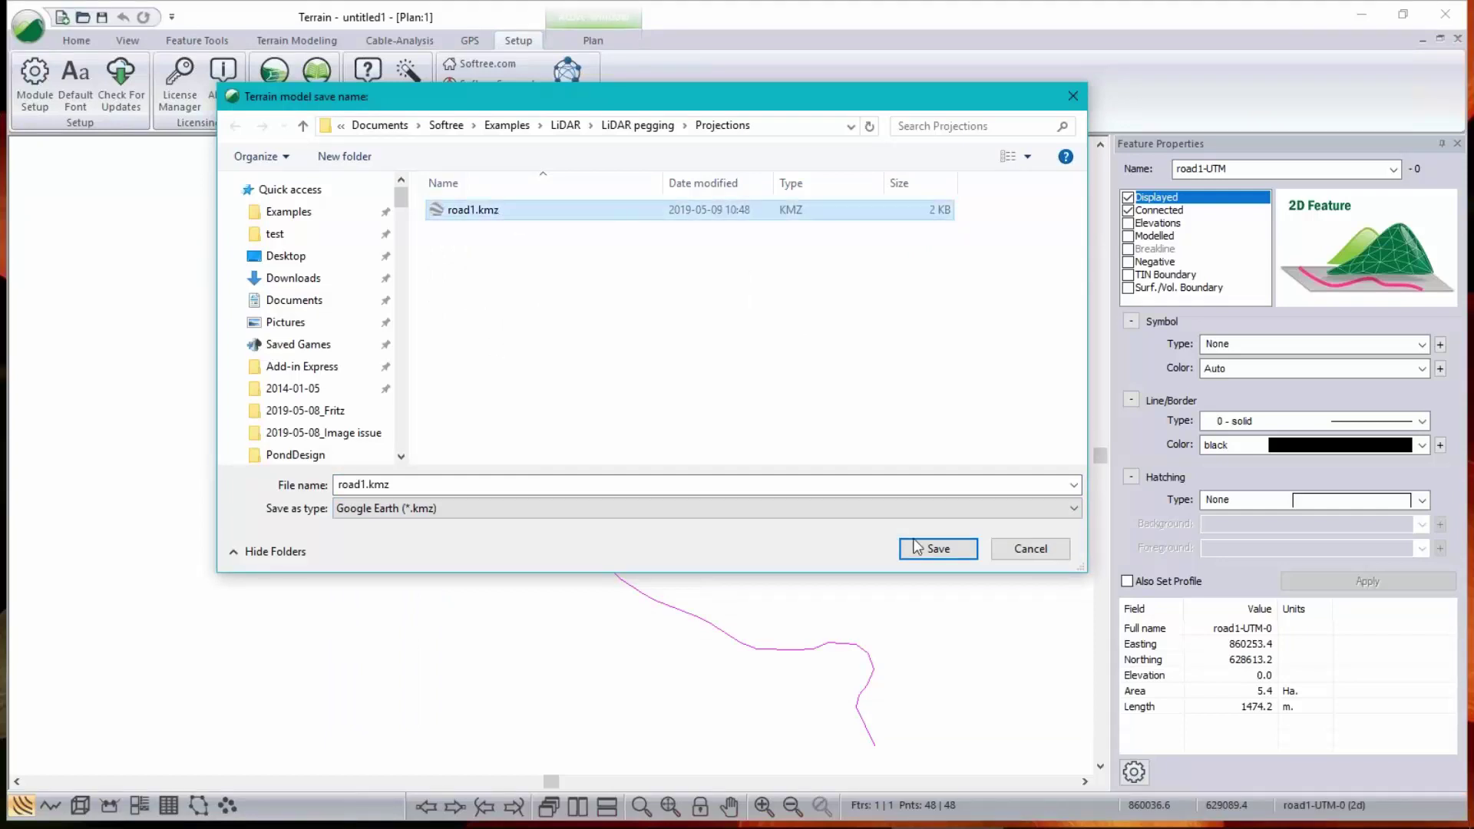
left_click(951, 554)
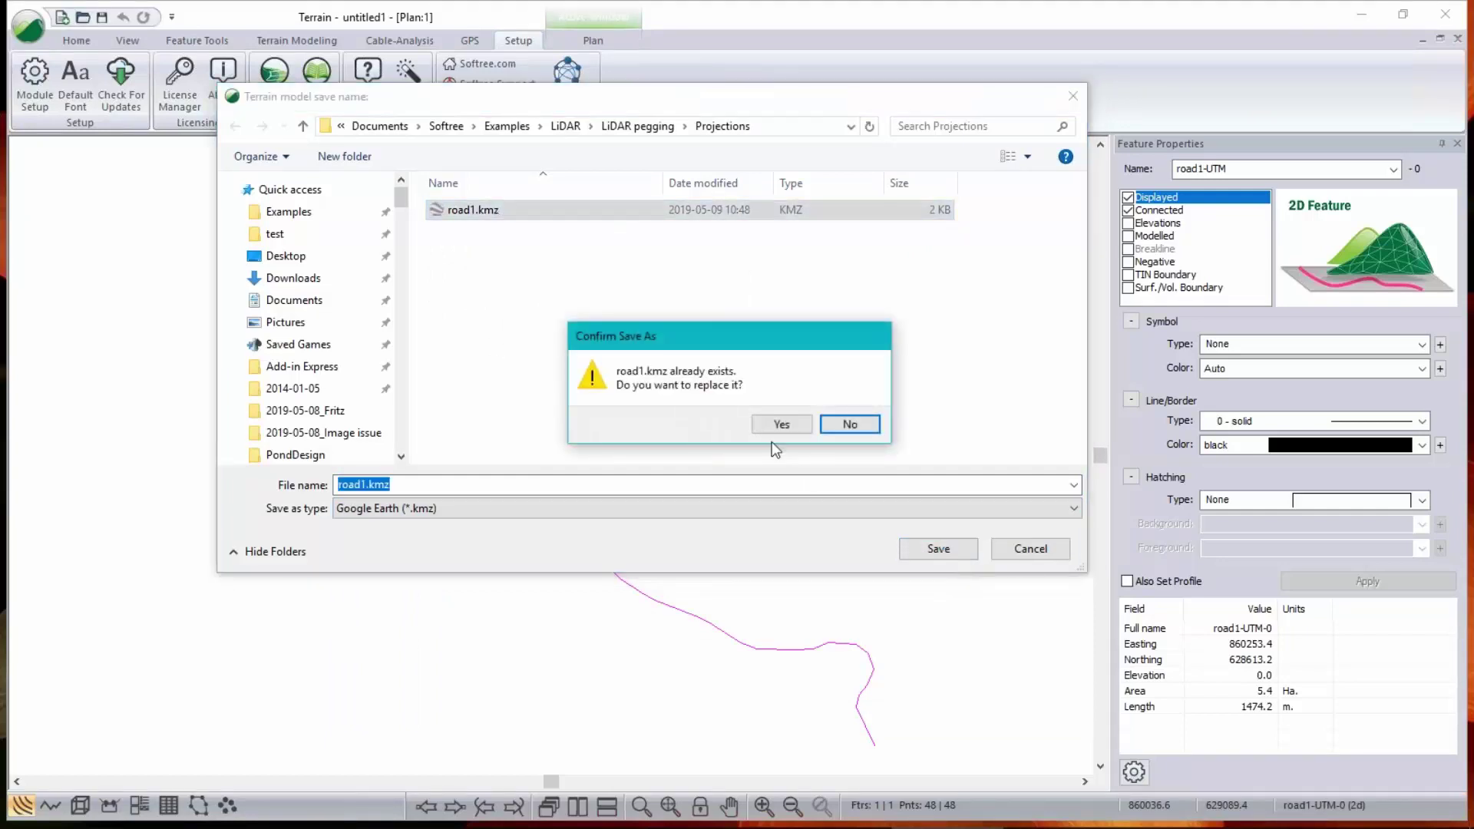
key("Return")
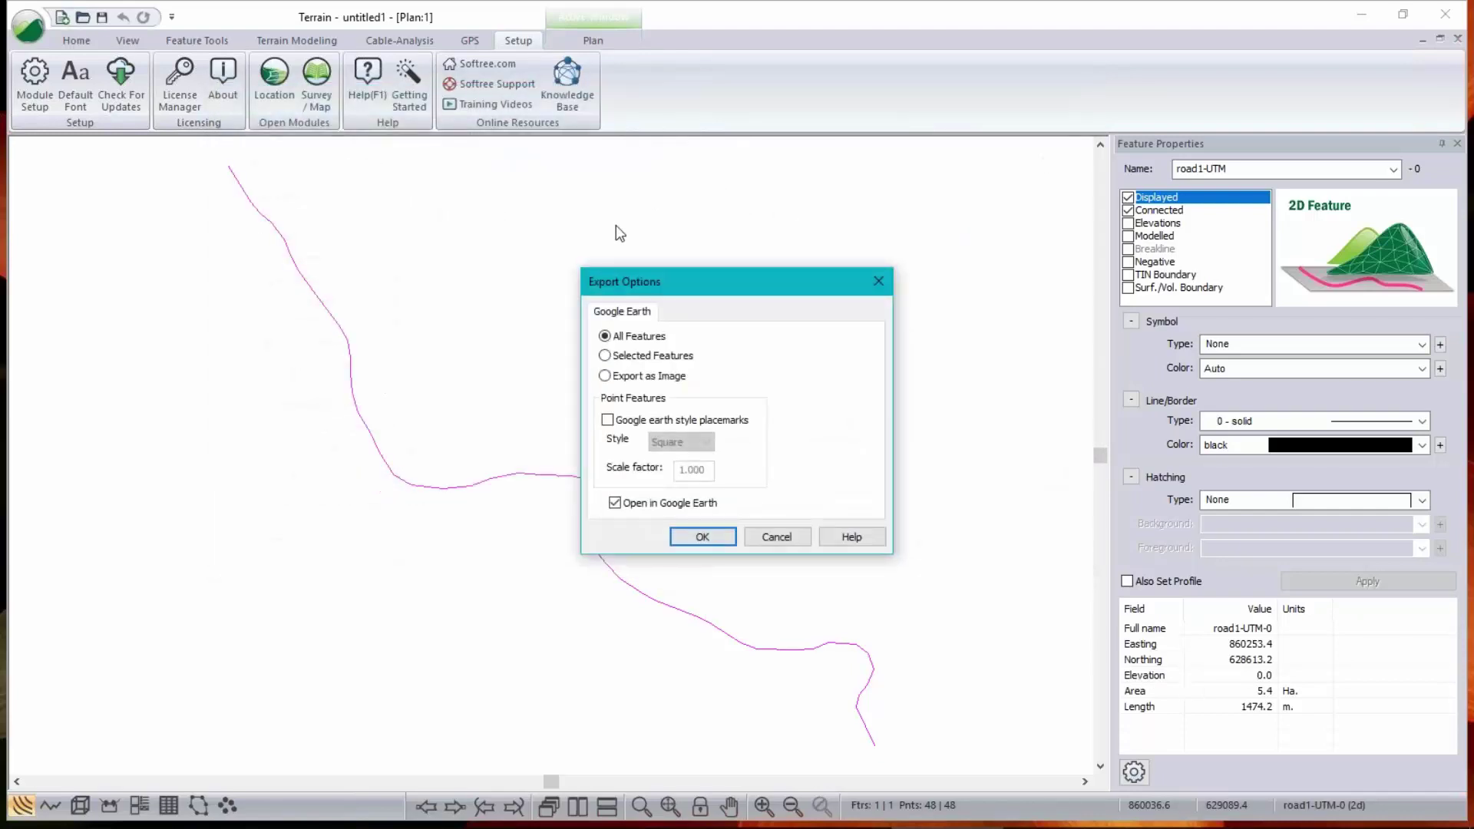
left_click(619, 357)
left_click(700, 537)
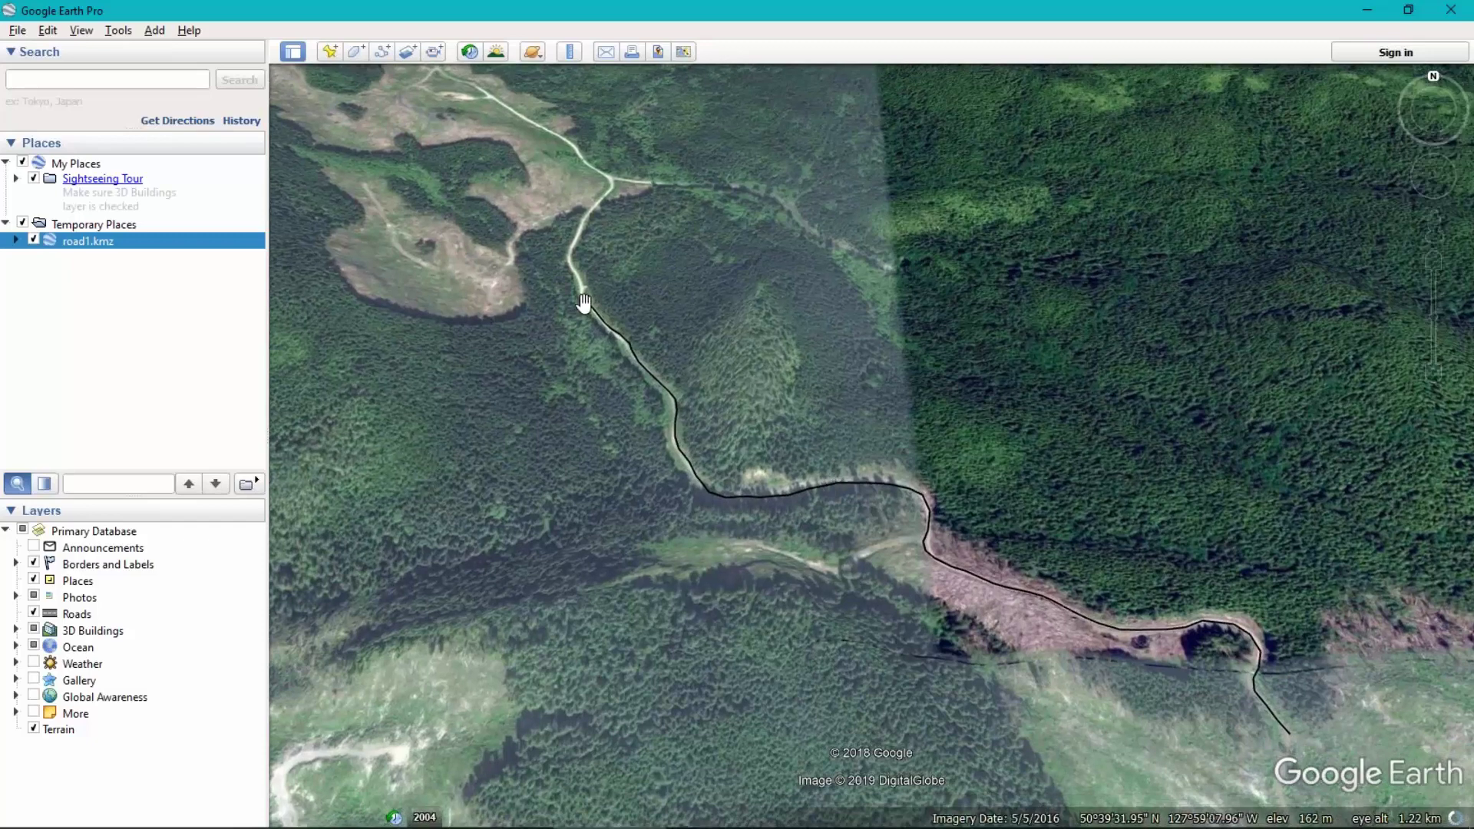
- Examine how the exported road line fits the satellite imagery in Google Earth, and return to the Terrain window
left_click_drag(969, 687, 822, 812)
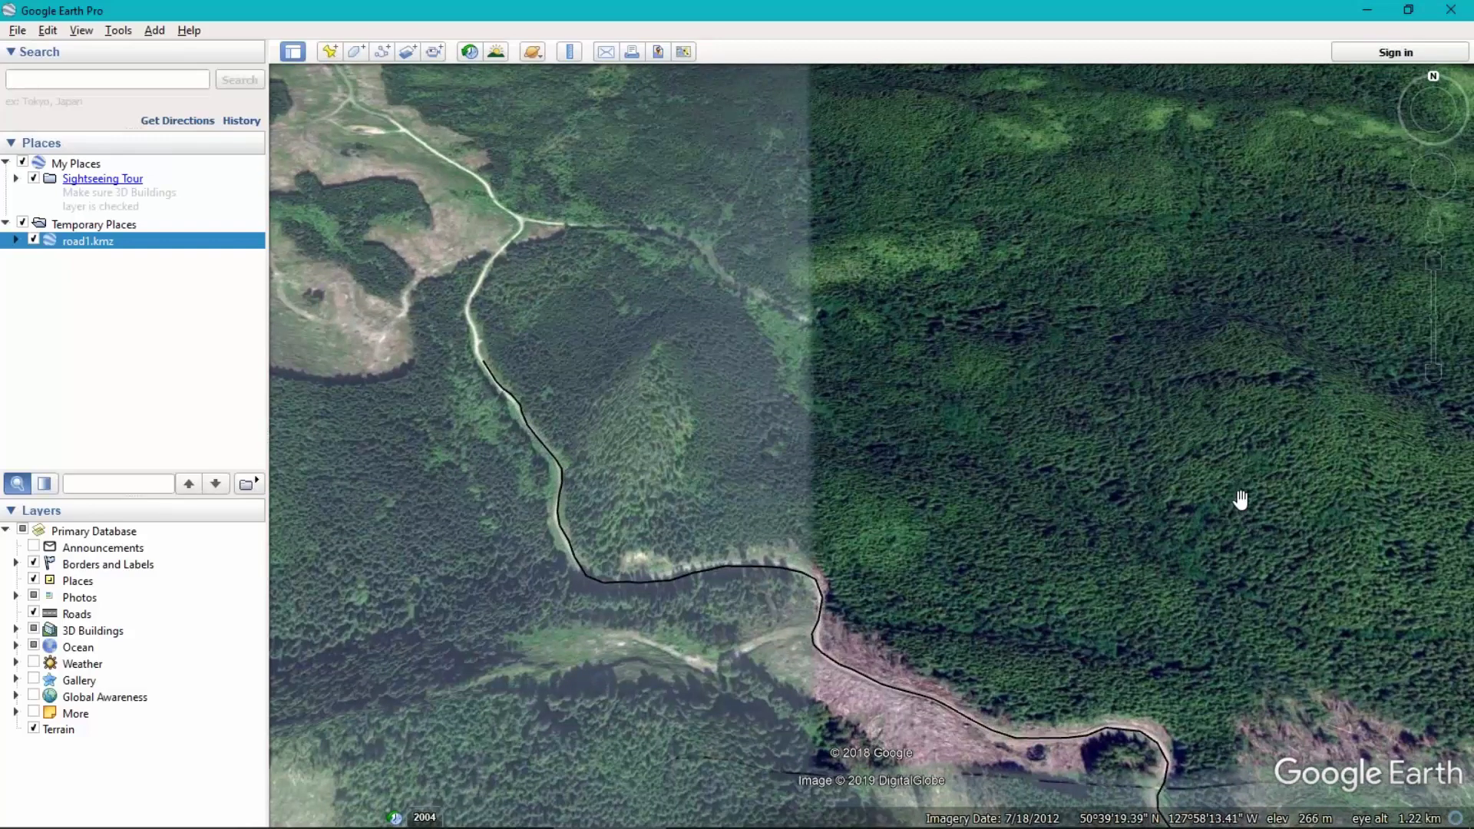
left_click(1372, 14)
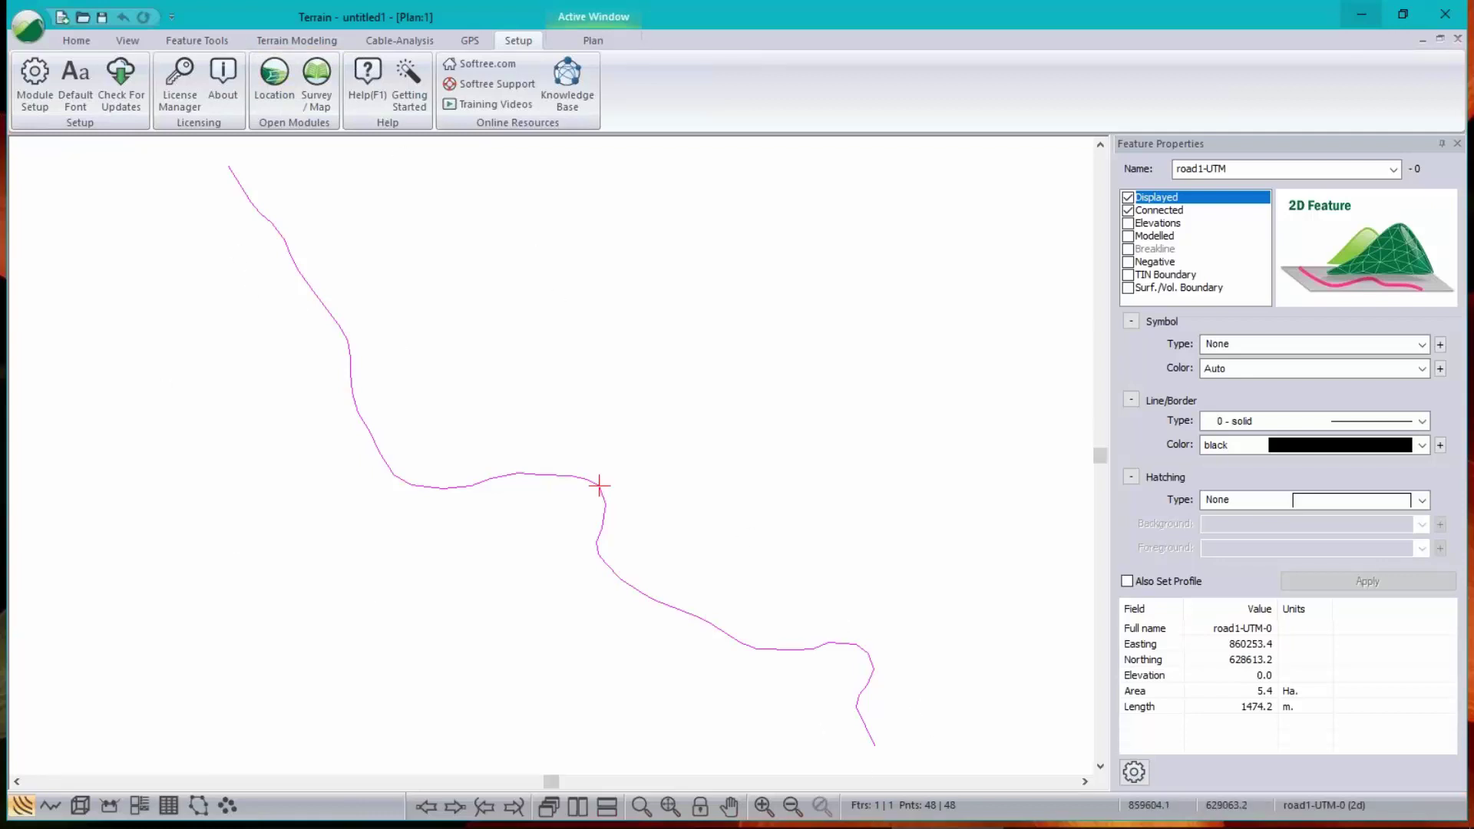
left_click(31, 26)
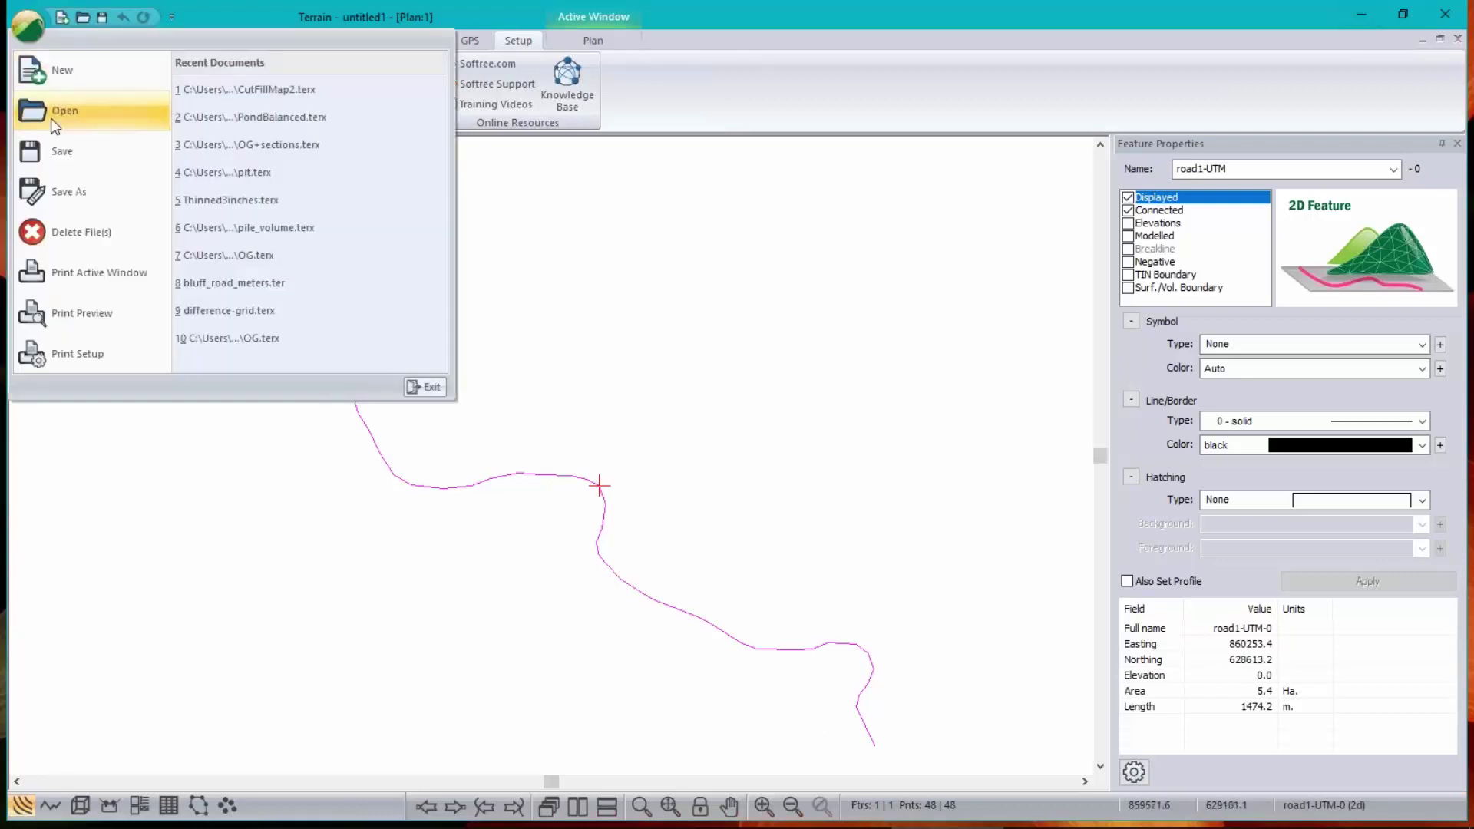
double_click(231, 17)
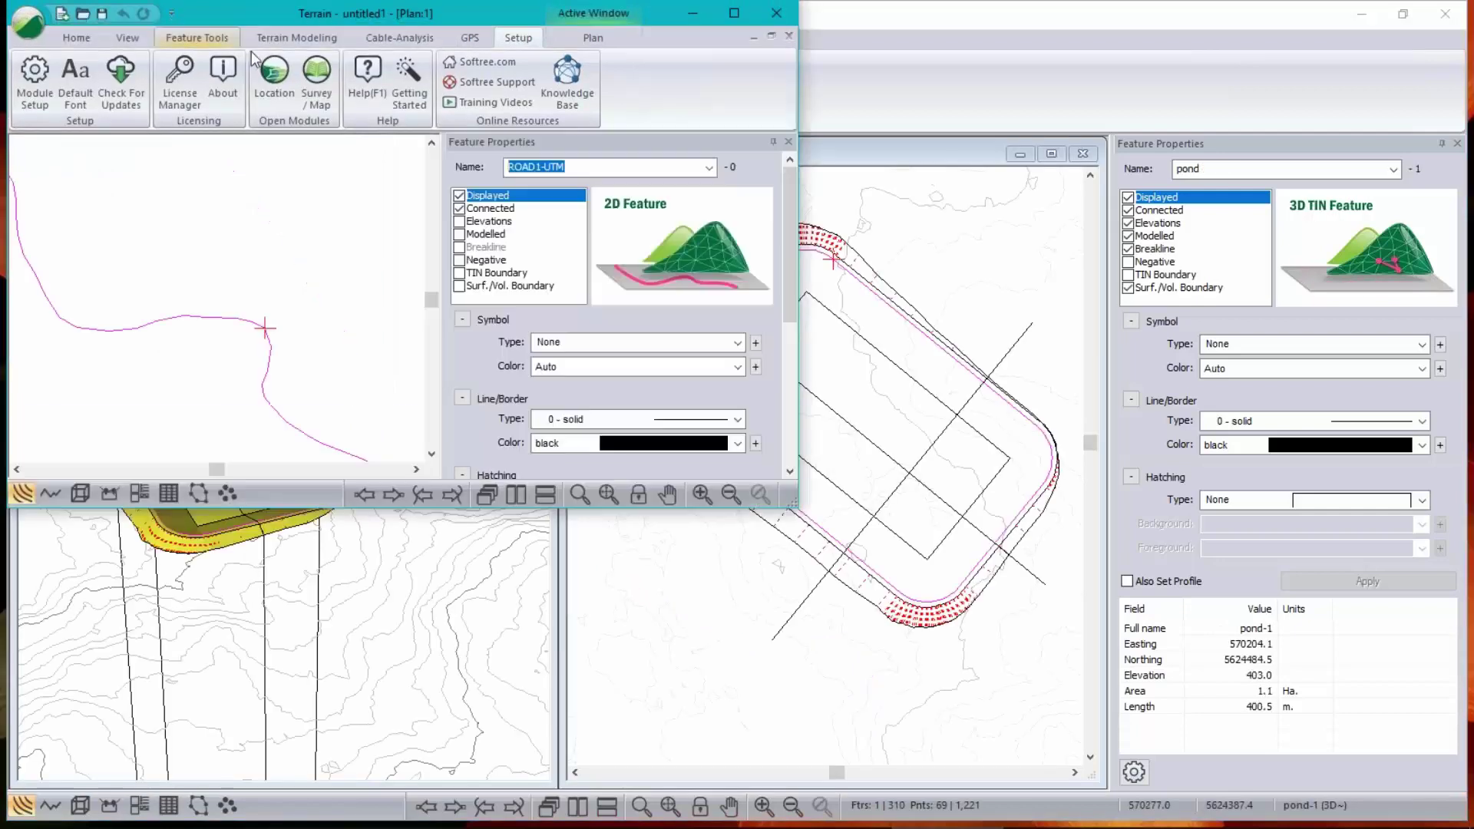
double_click(232, 15)
- Insert the LAS LiDAR files tile1.las and tile2.las from the LiDAR pegging folder into the terrain
scroll(260, 81, "up", 6)
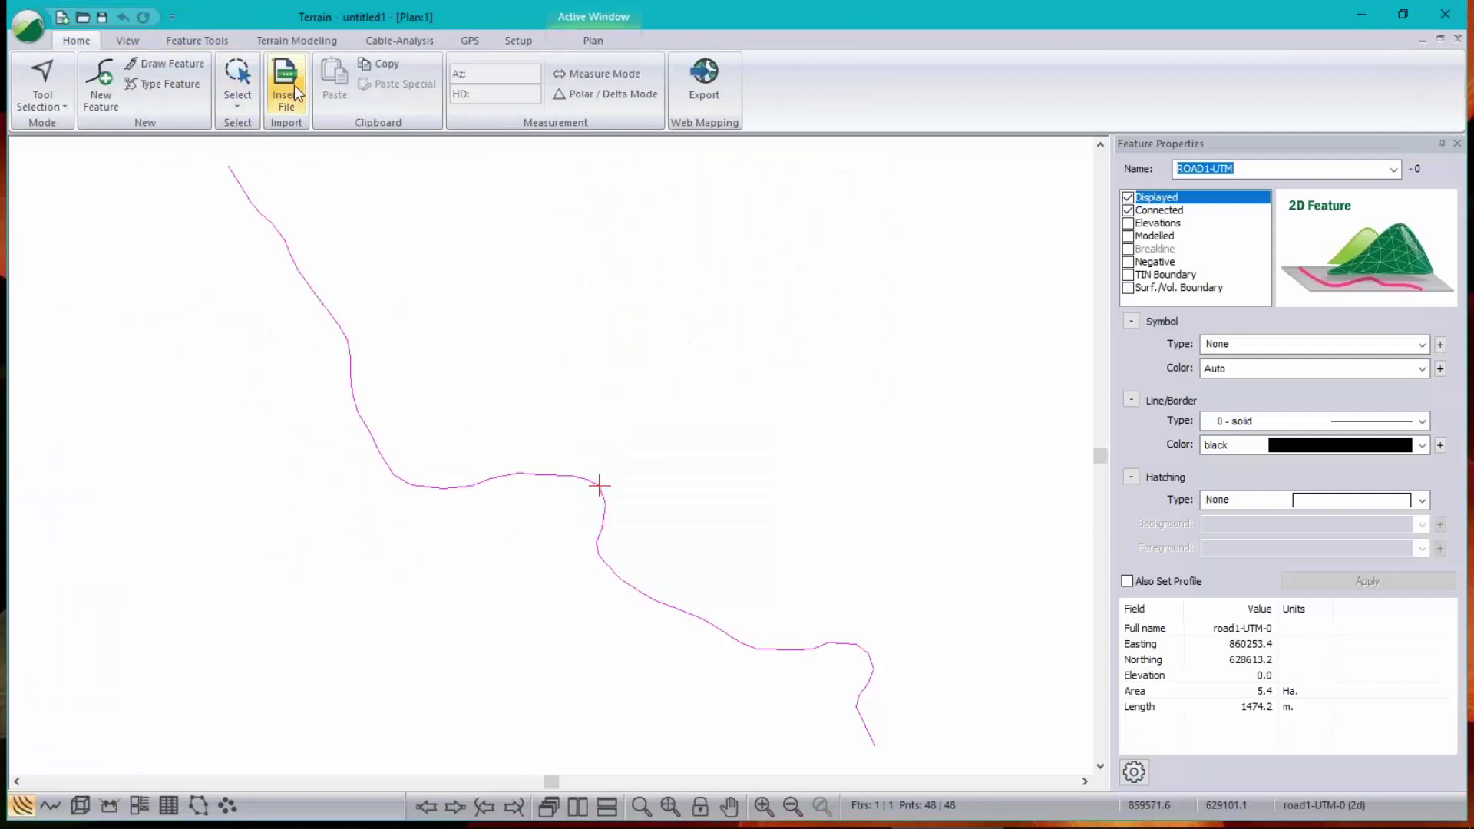
left_click(290, 85)
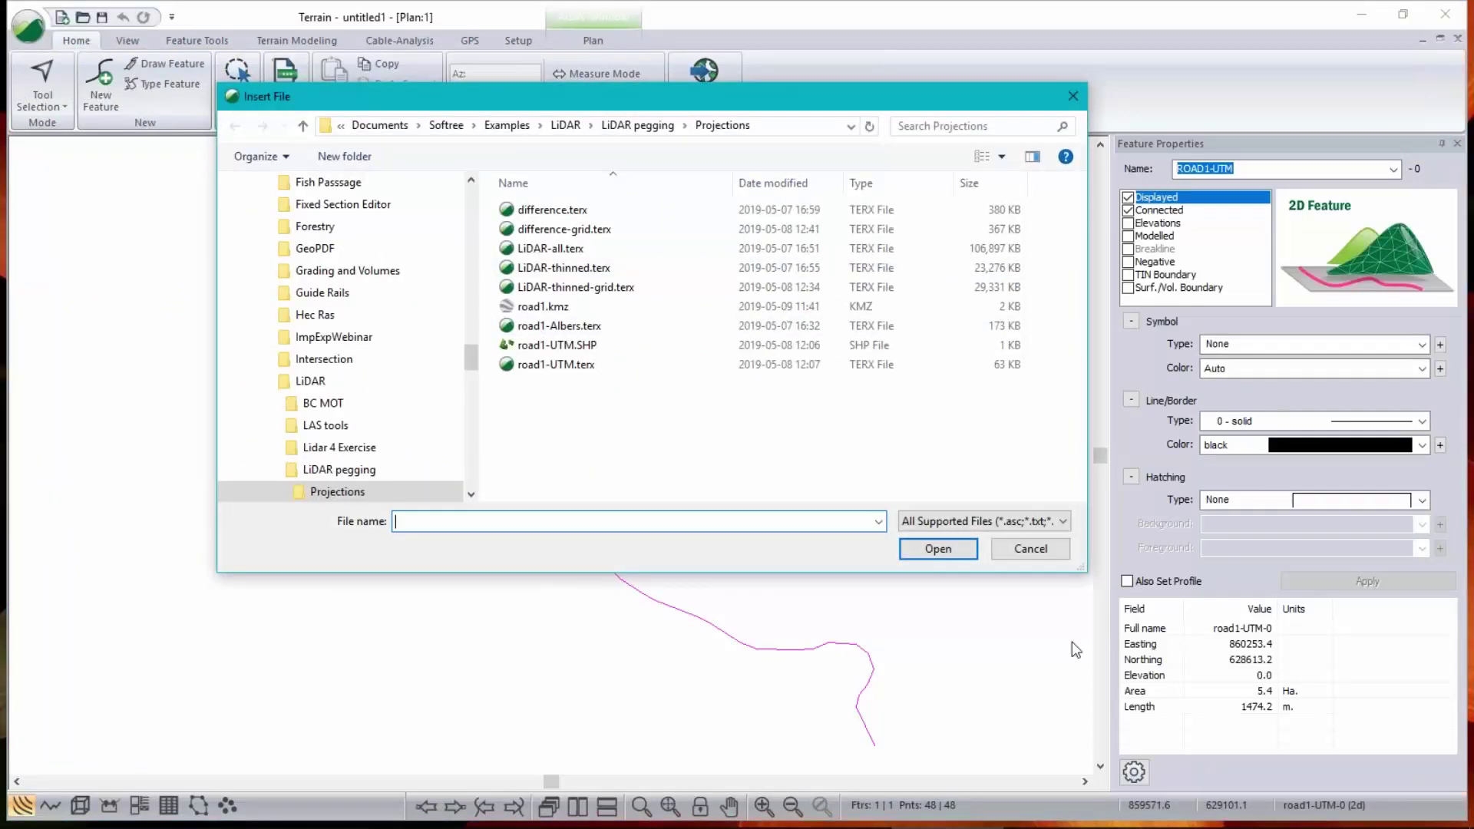
left_click(1017, 521)
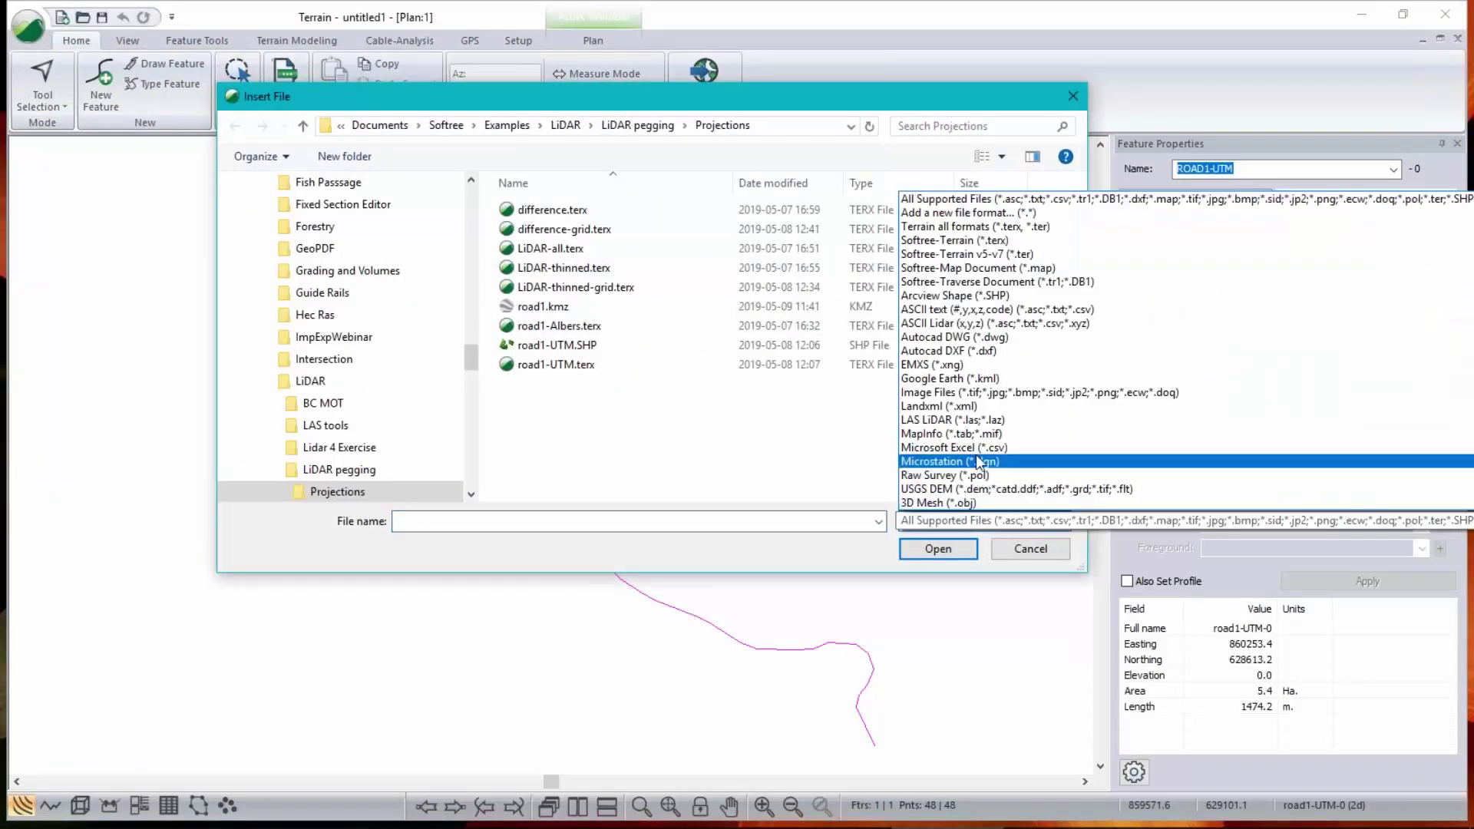
left_click(952, 420)
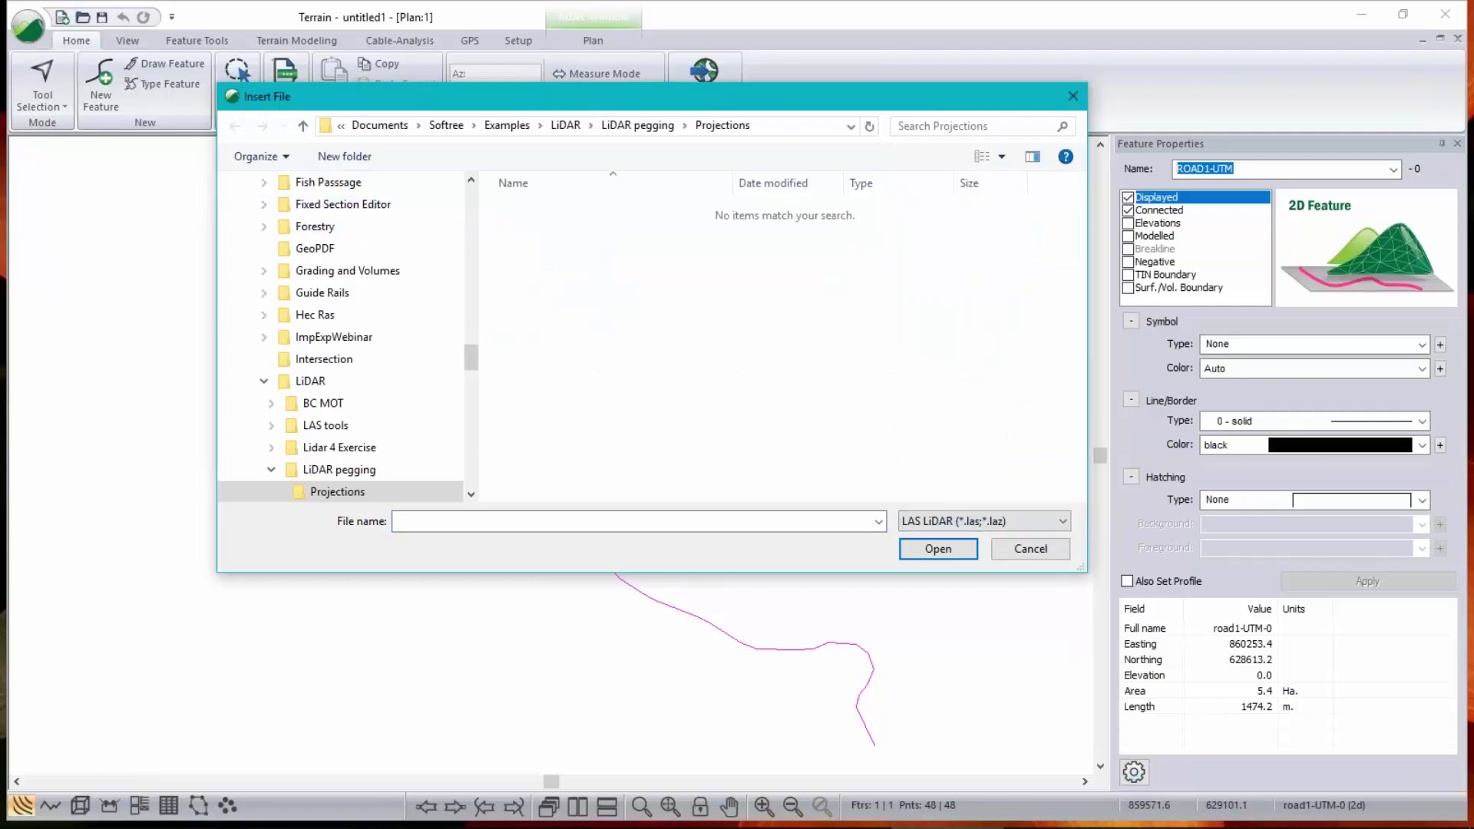
left_click(645, 125)
left_click(535, 229)
left_click(538, 250, "shift")
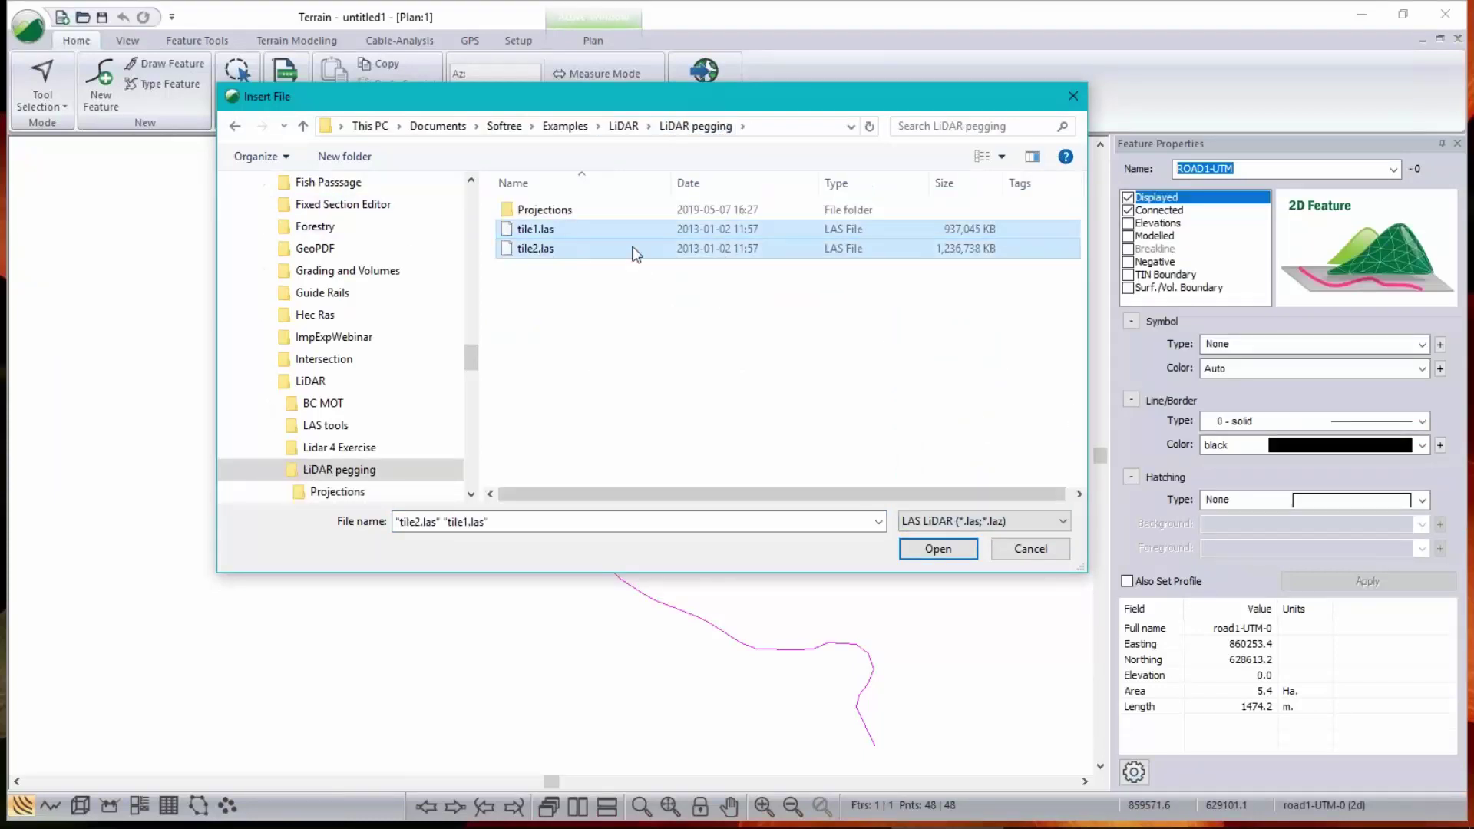
left_click(952, 549)
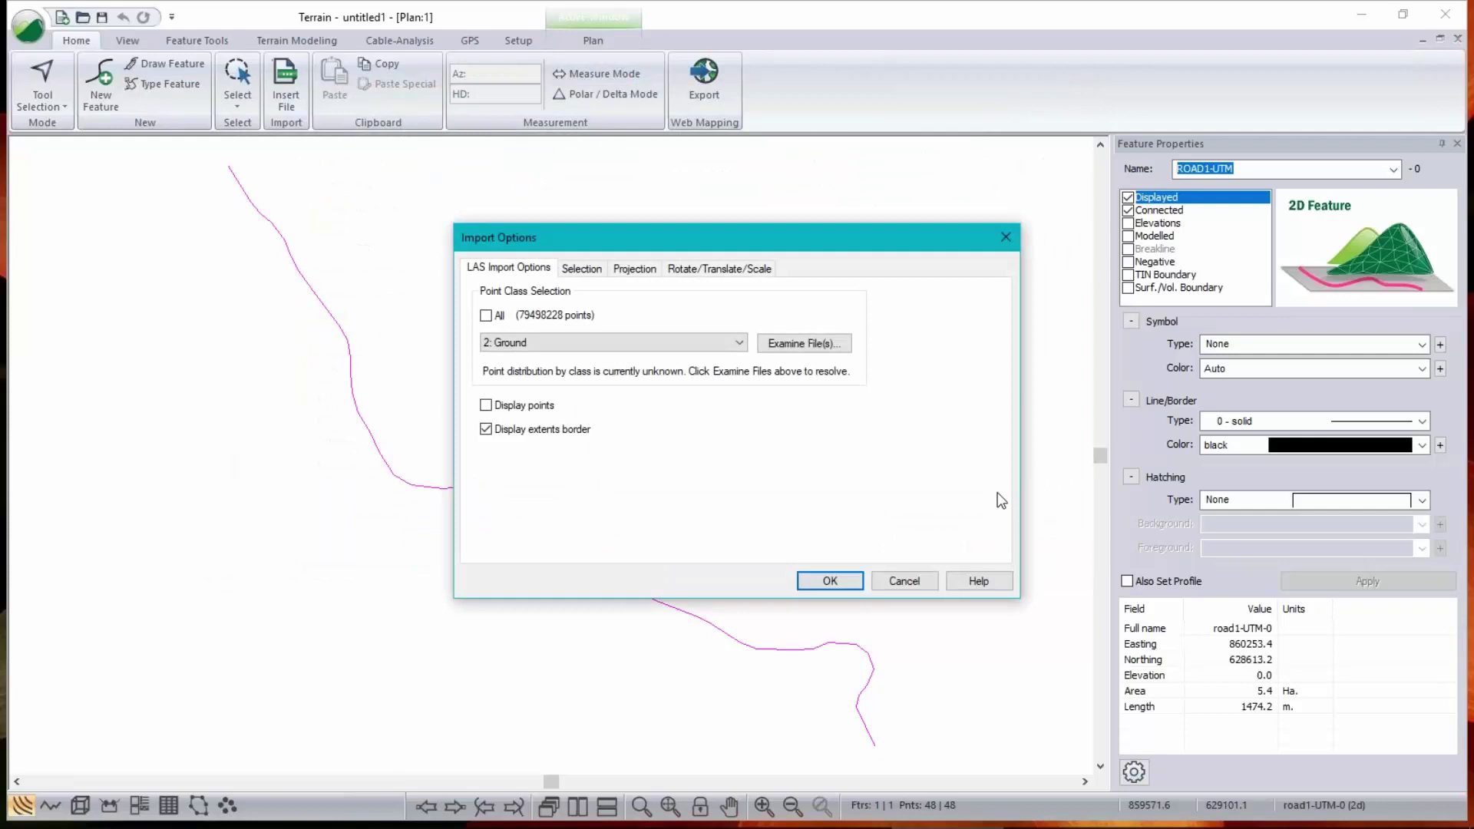
- Examine the LiDAR files for their point classes and restrict the import to class 2: Ground
left_click(806, 343)
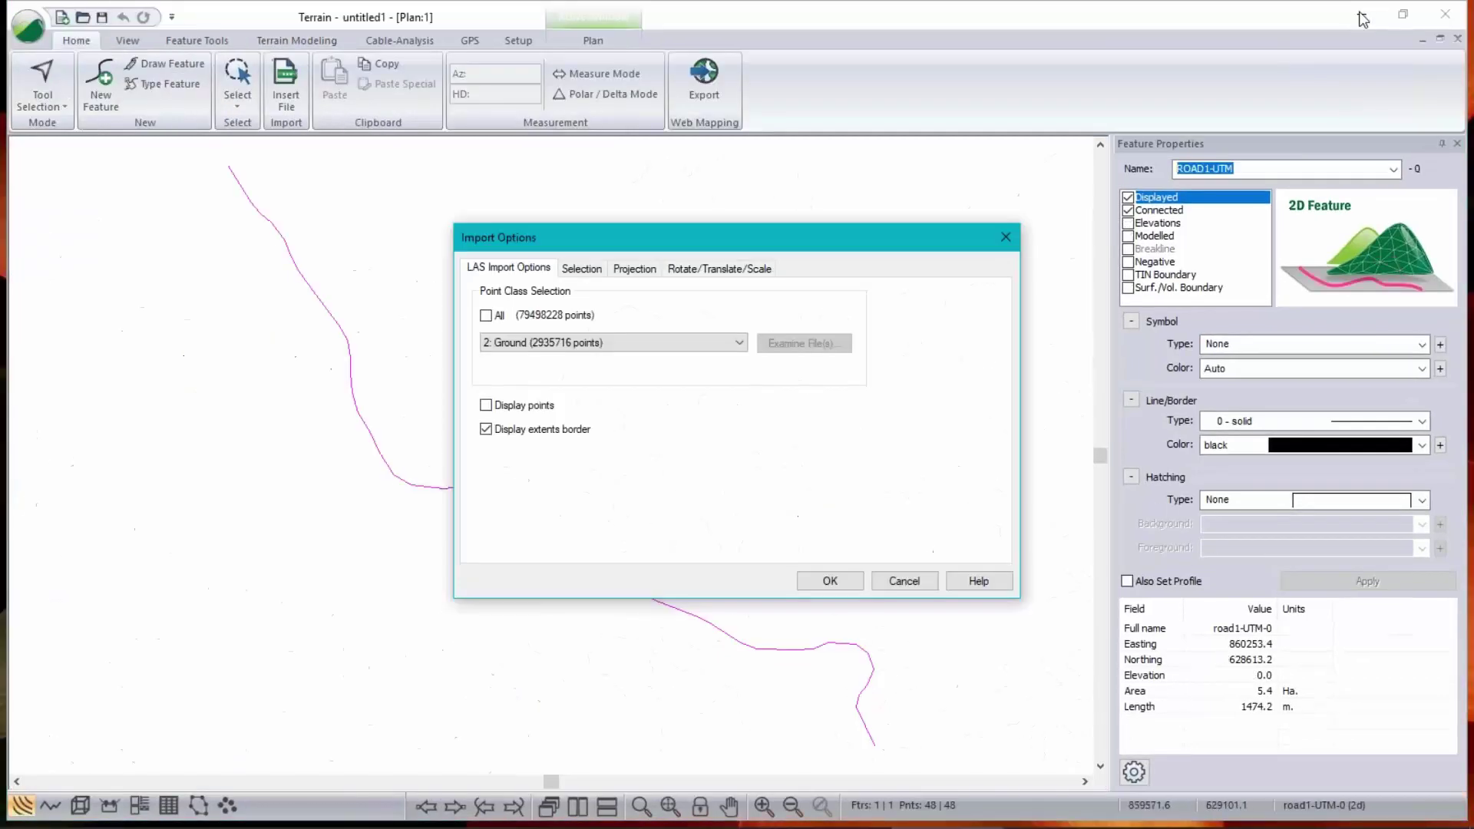
left_click(739, 343)
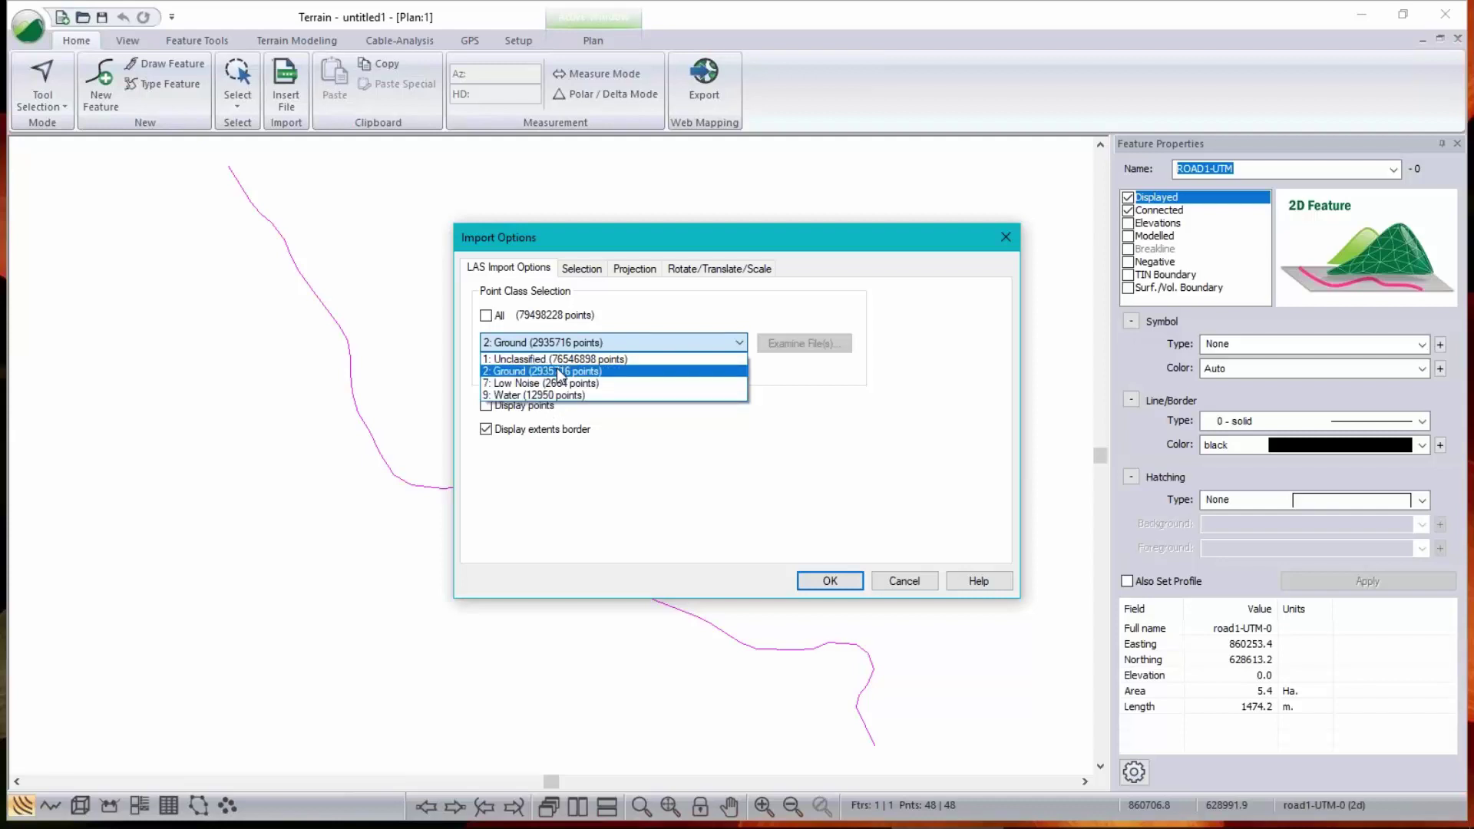
left_click(560, 372)
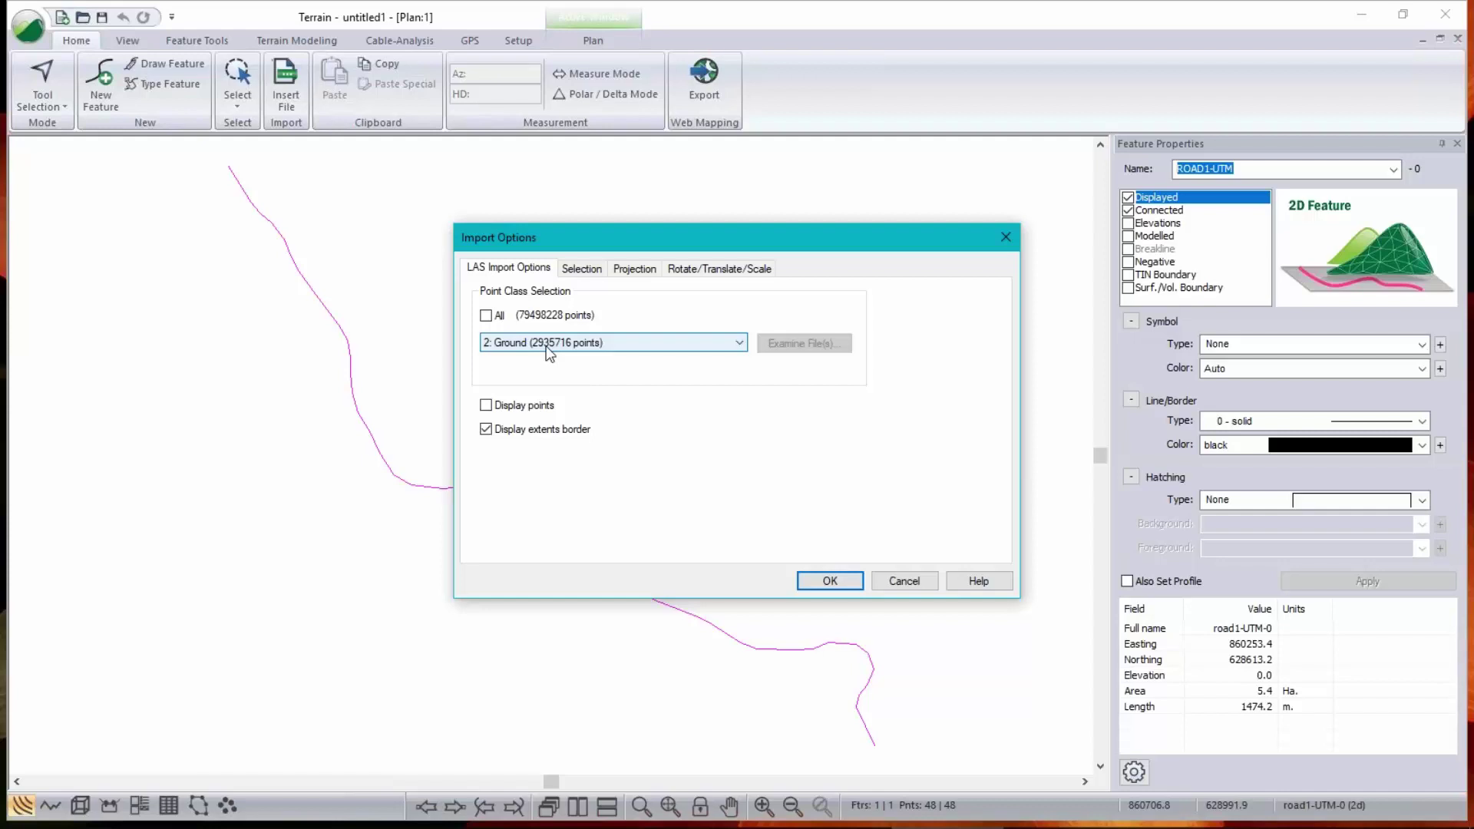
- Add a corridor filtering region along the feature road1-UTM-0 with a corridor width of 200
left_click(596, 269)
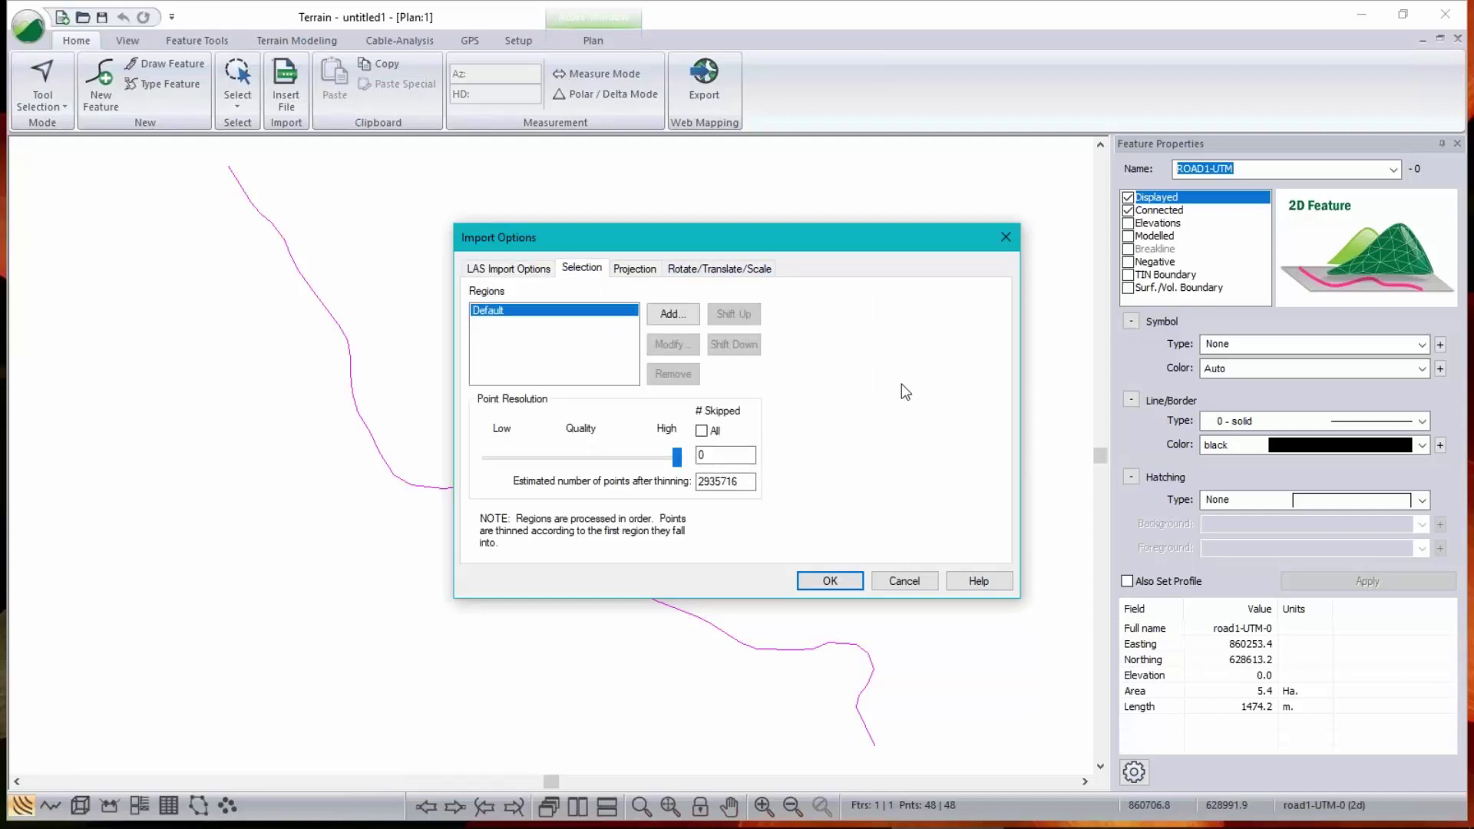
left_click(662, 311)
left_click(668, 320)
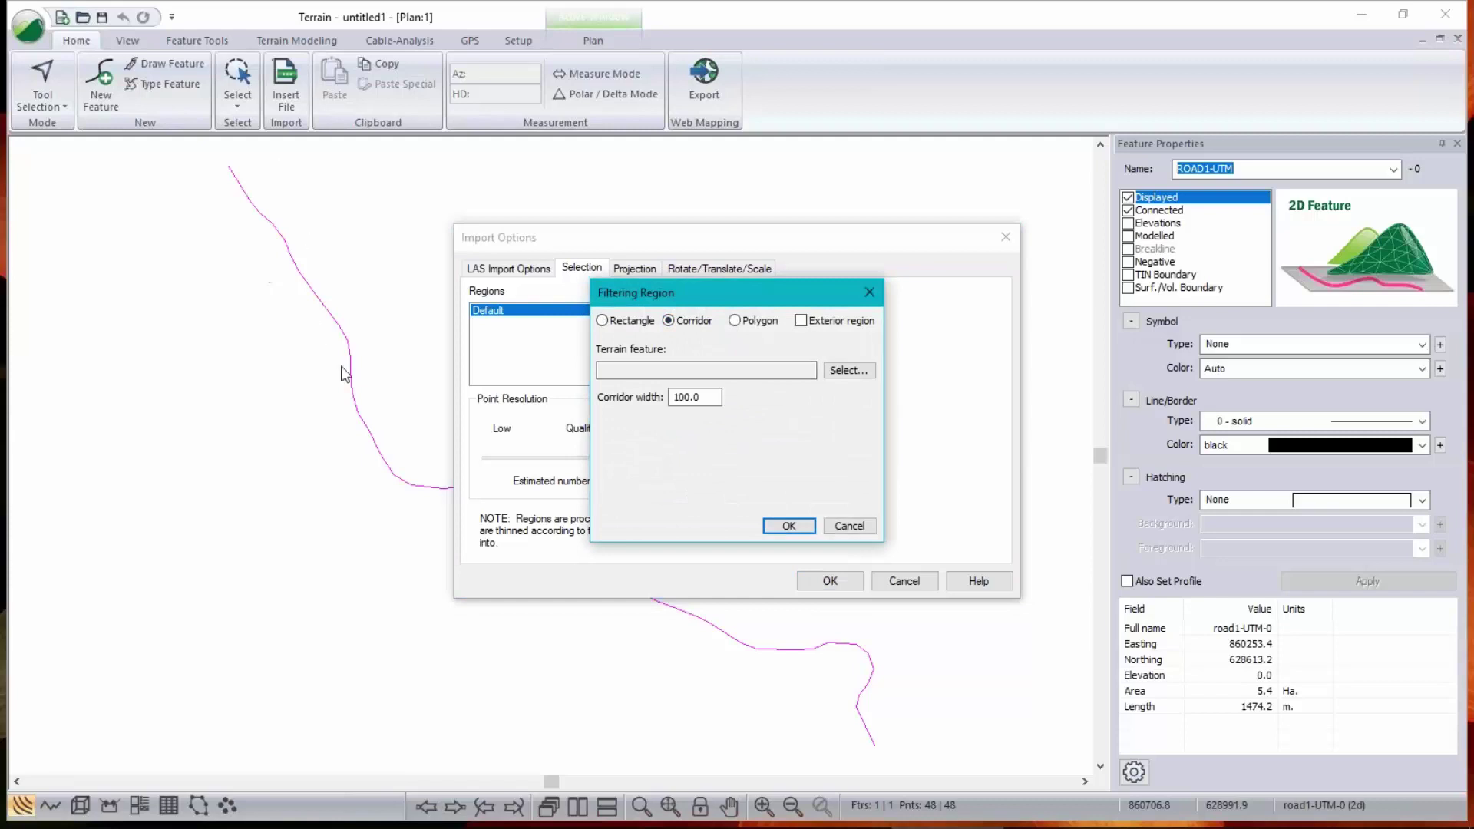
left_click(849, 370)
left_click(591, 266)
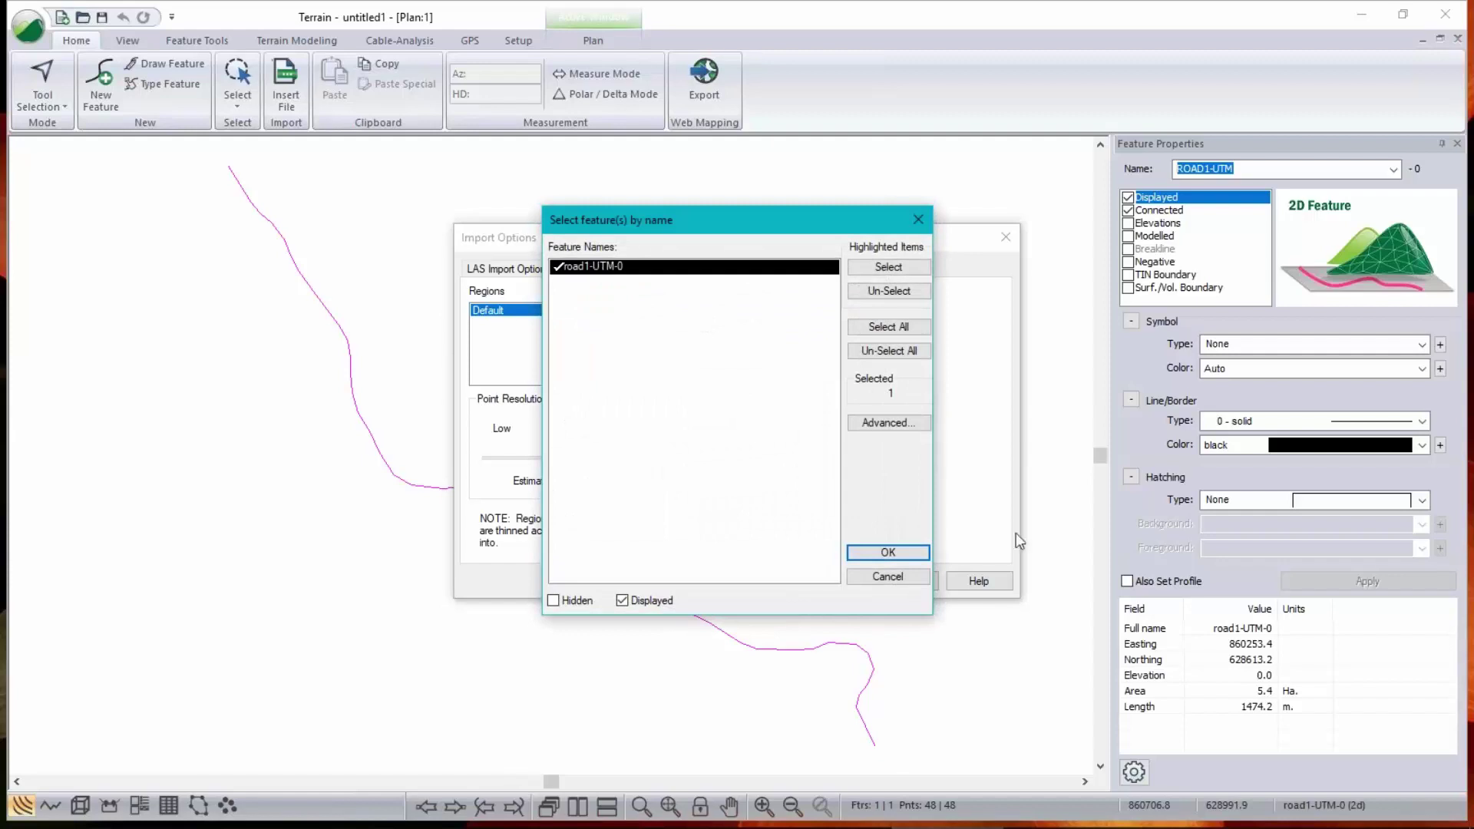
left_click(896, 554)
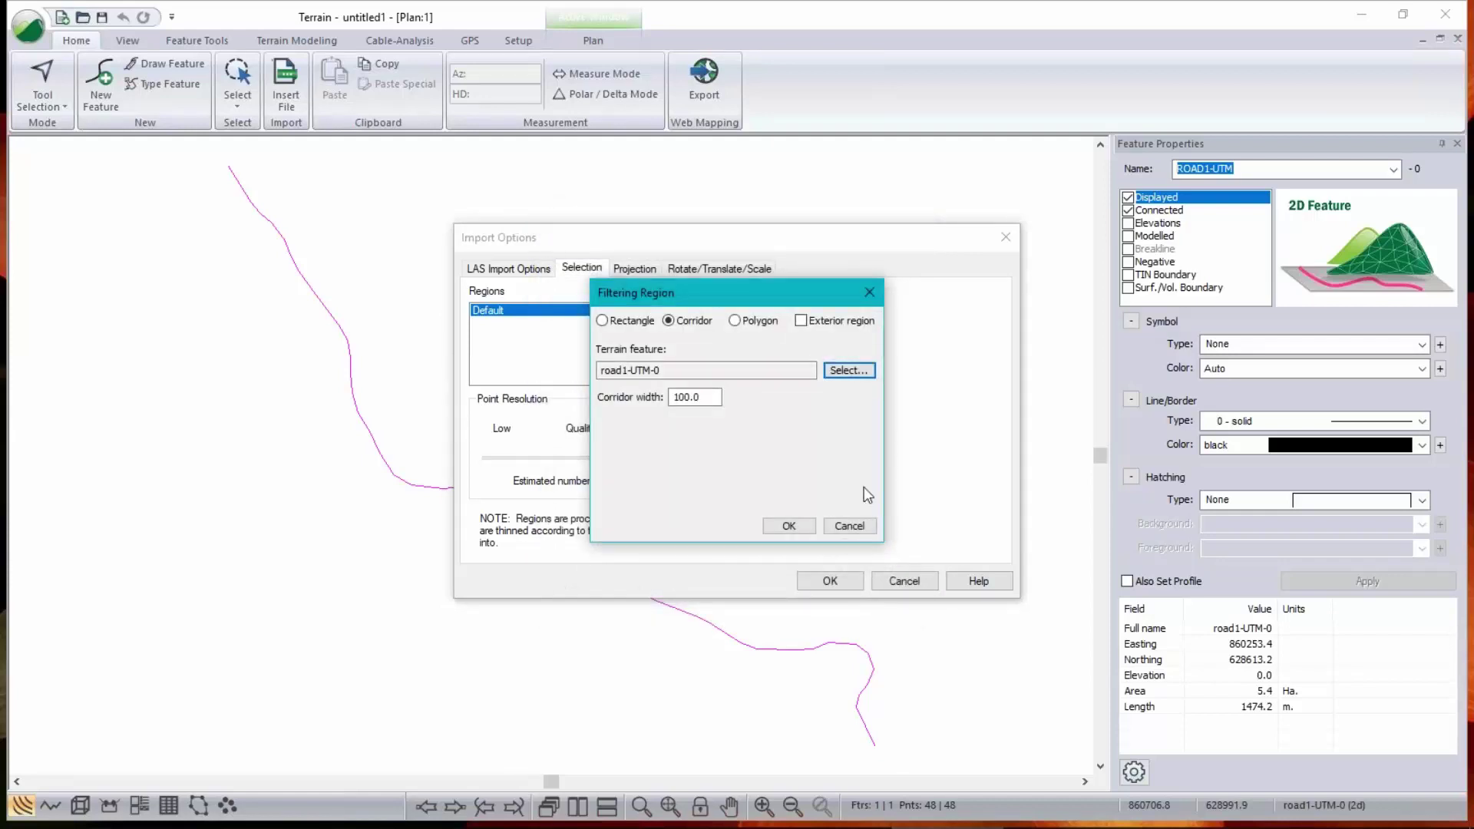
double_click(711, 396)
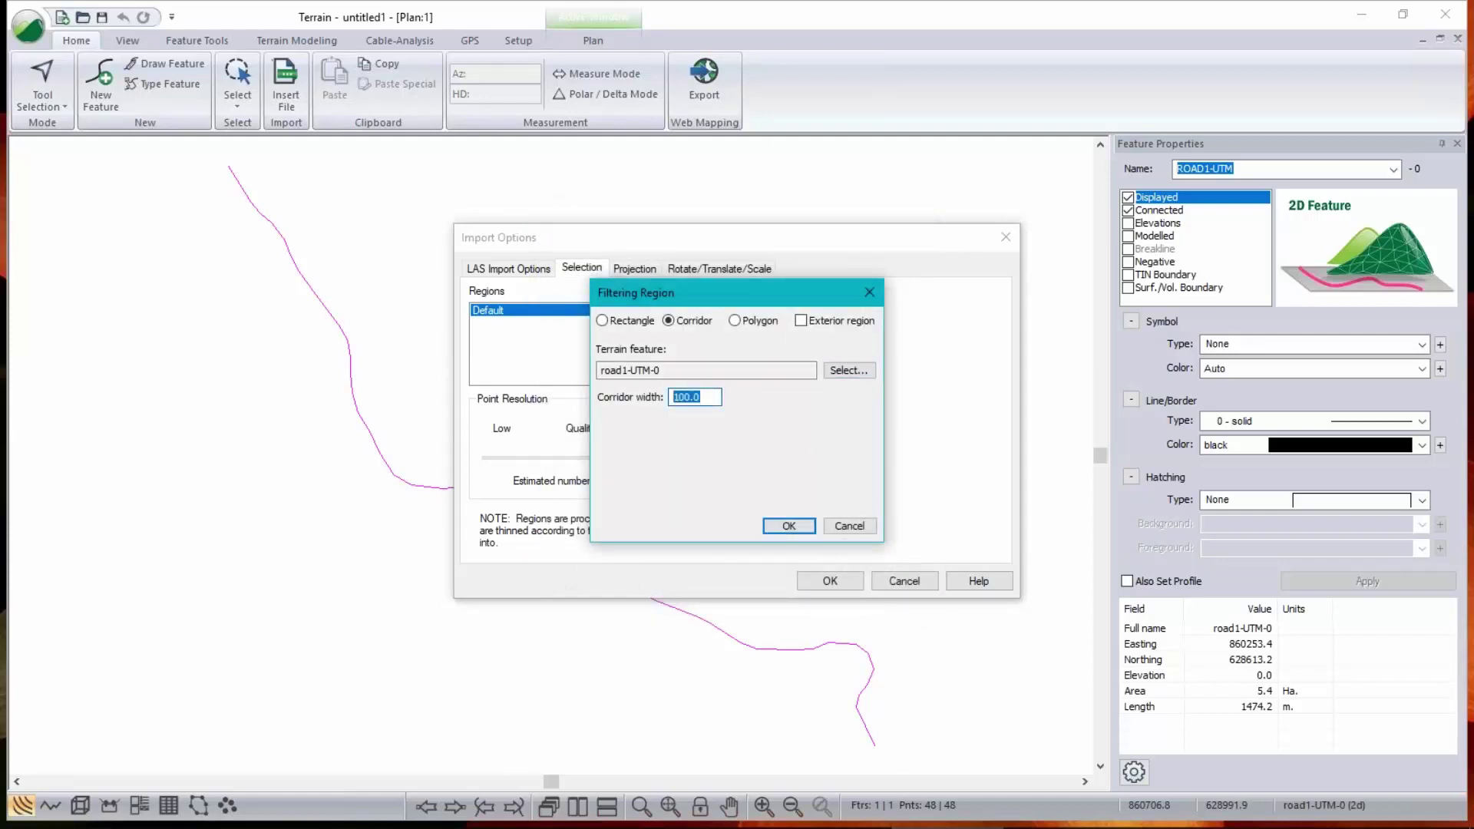
type("200")
left_click(810, 530)
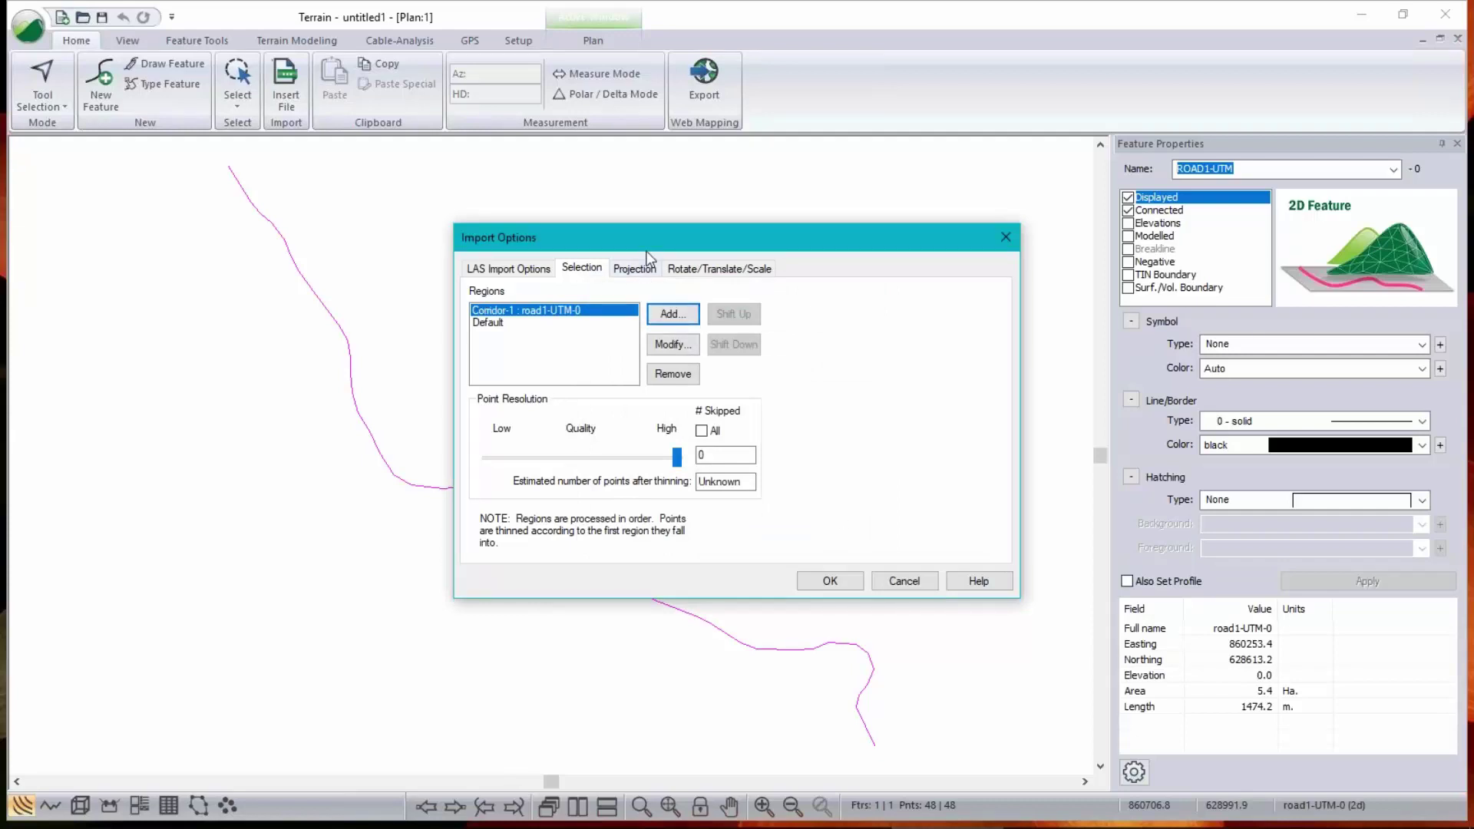
- Lower the point resolution of the Default region, and check the resolution of the road corridor region
left_click(503, 323)
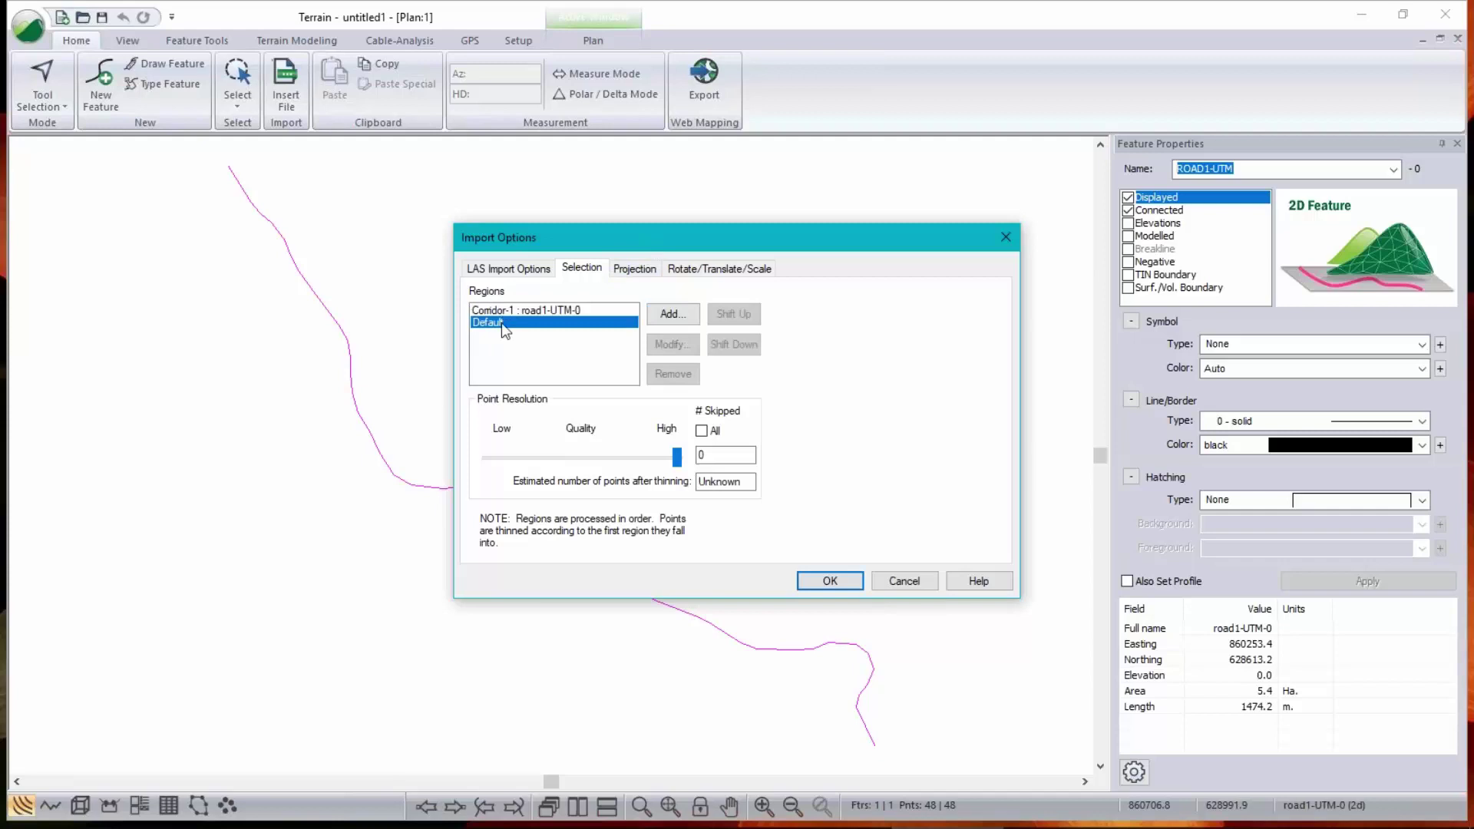
key("Up")
left_click(503, 324)
left_click_drag(677, 459, 556, 464)
left_click(543, 313)
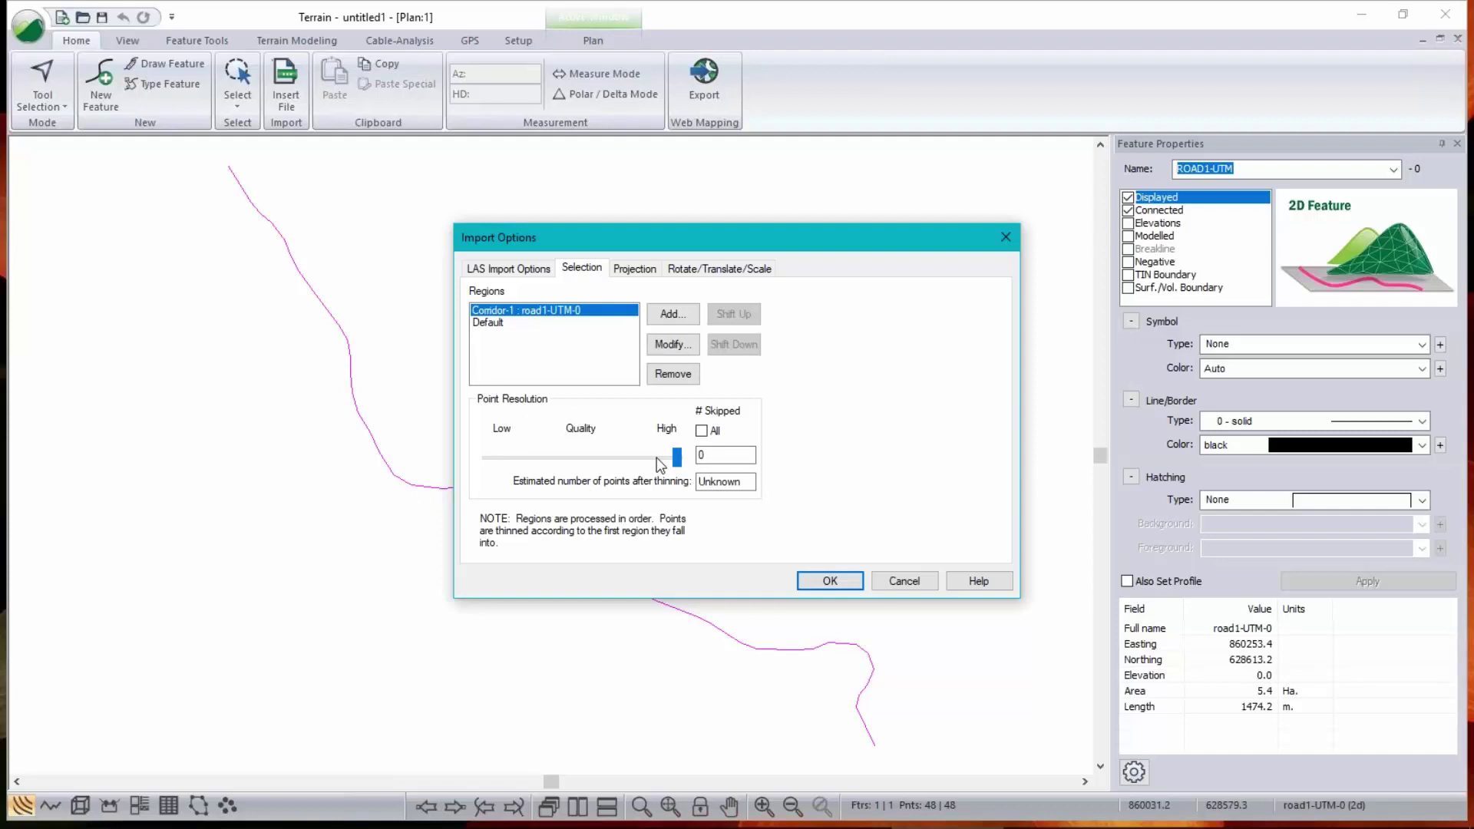
- Check the LiDAR files' projection settings and run the import without coordinate conversion
left_click(633, 270)
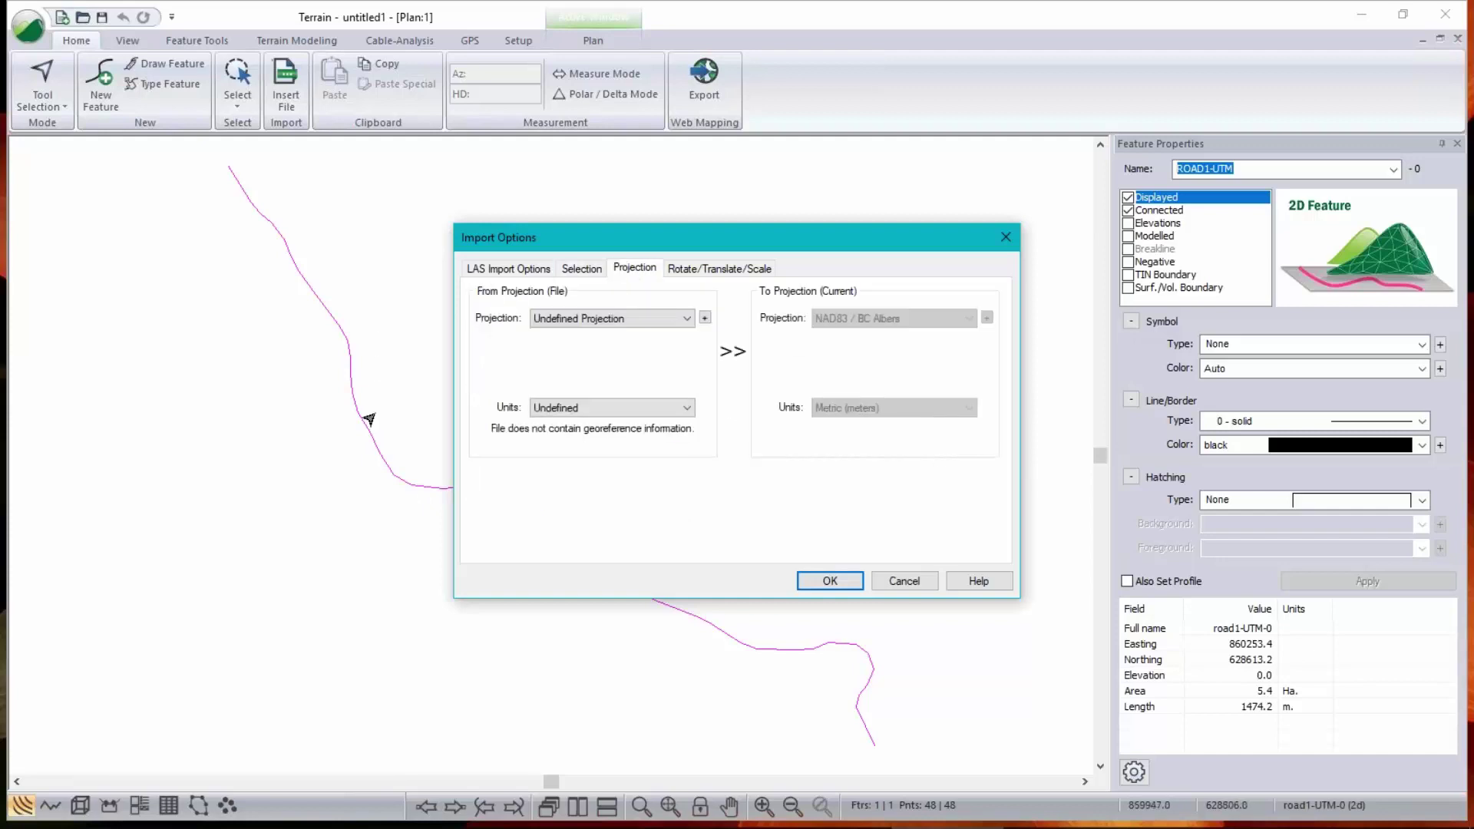
left_click(832, 582)
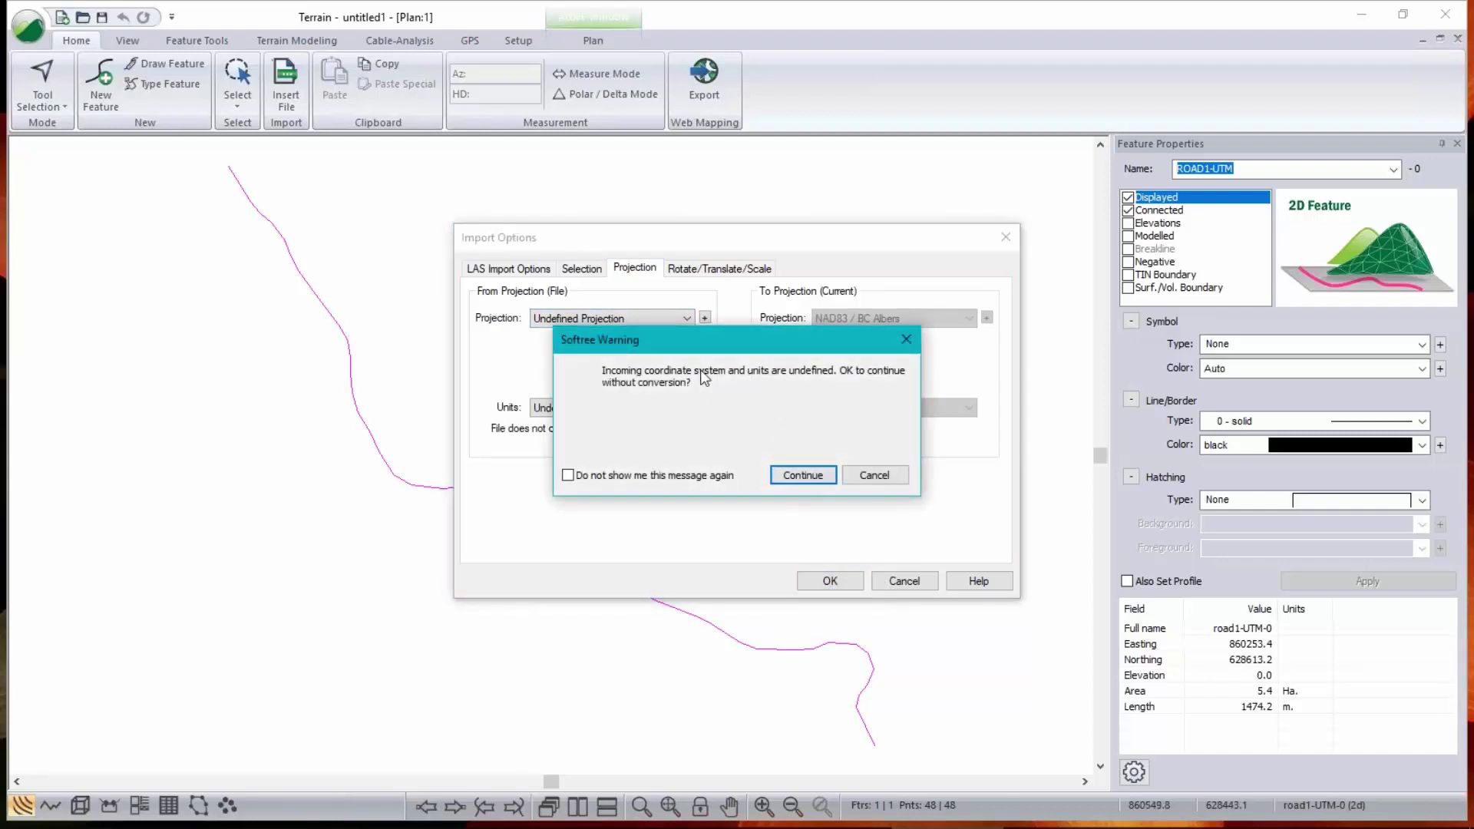
left_click(802, 476)
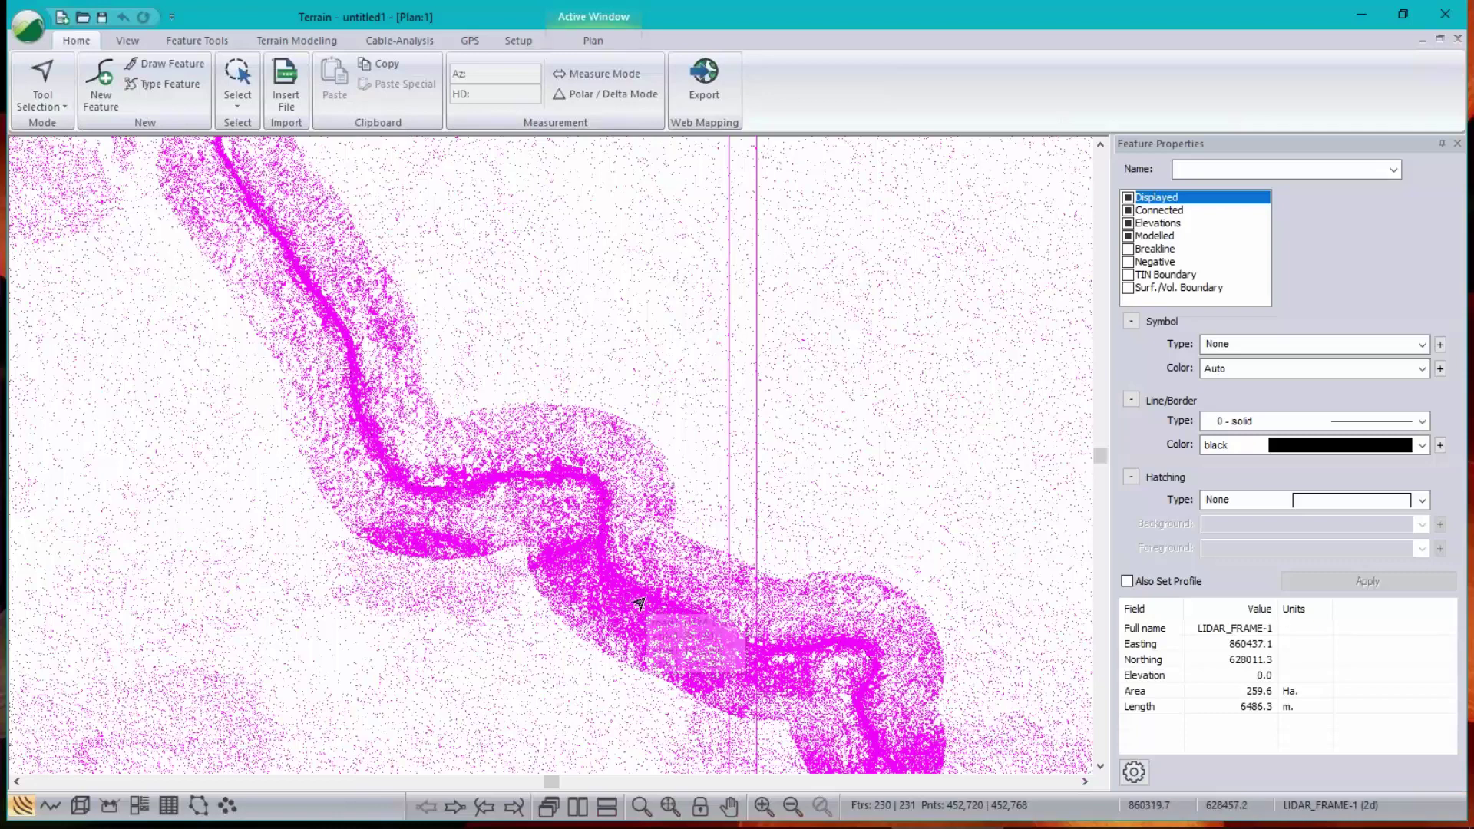
- Simplify the surface point data with Basic Grid Simplification, using a sample grid spacing of 2, and accept that it cannot be undone
scroll(640, 604, "up", 3)
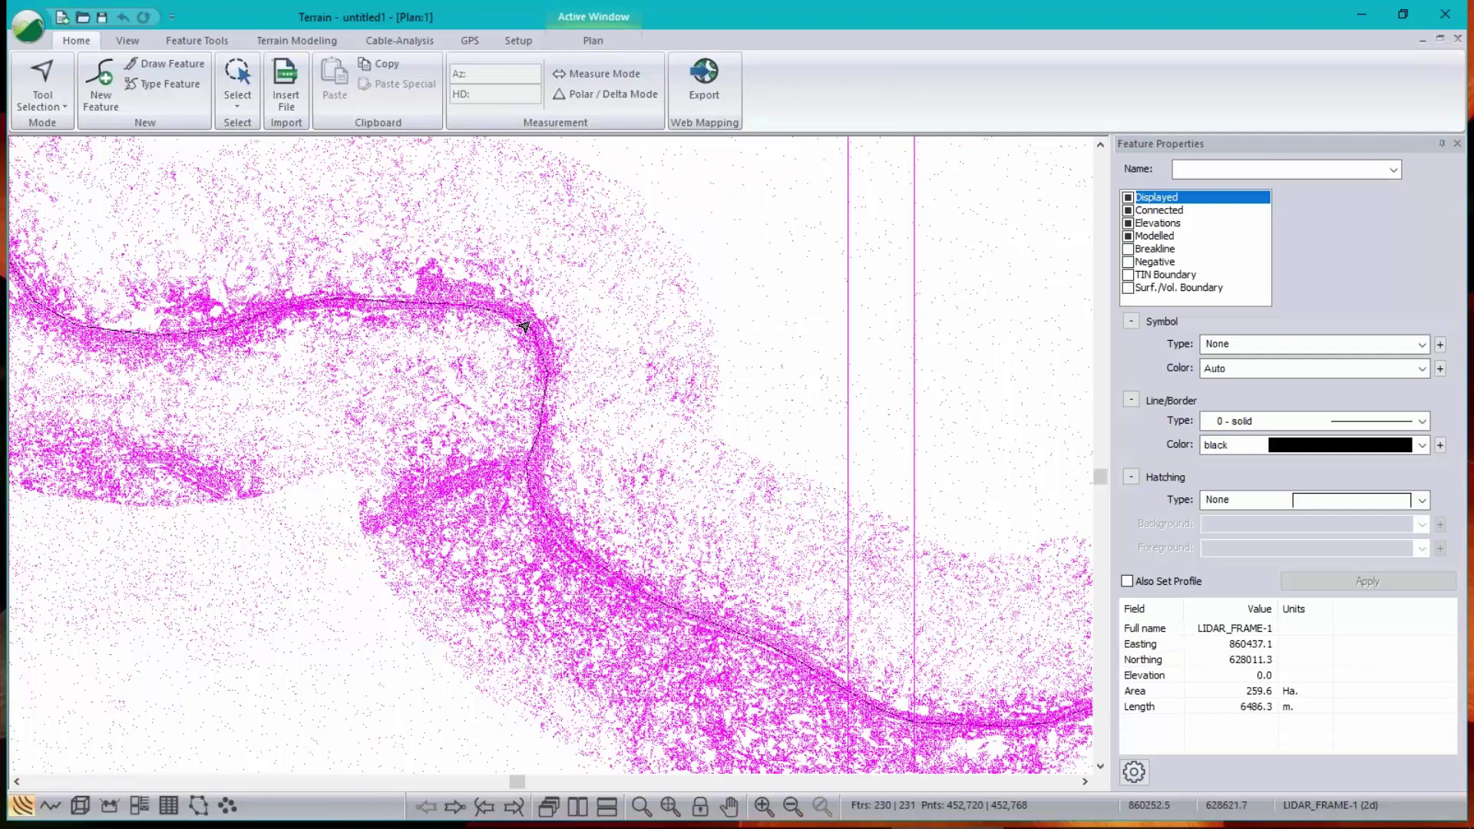
mouse_move(586, 331)
mouse_move(760, 655)
left_click(281, 43)
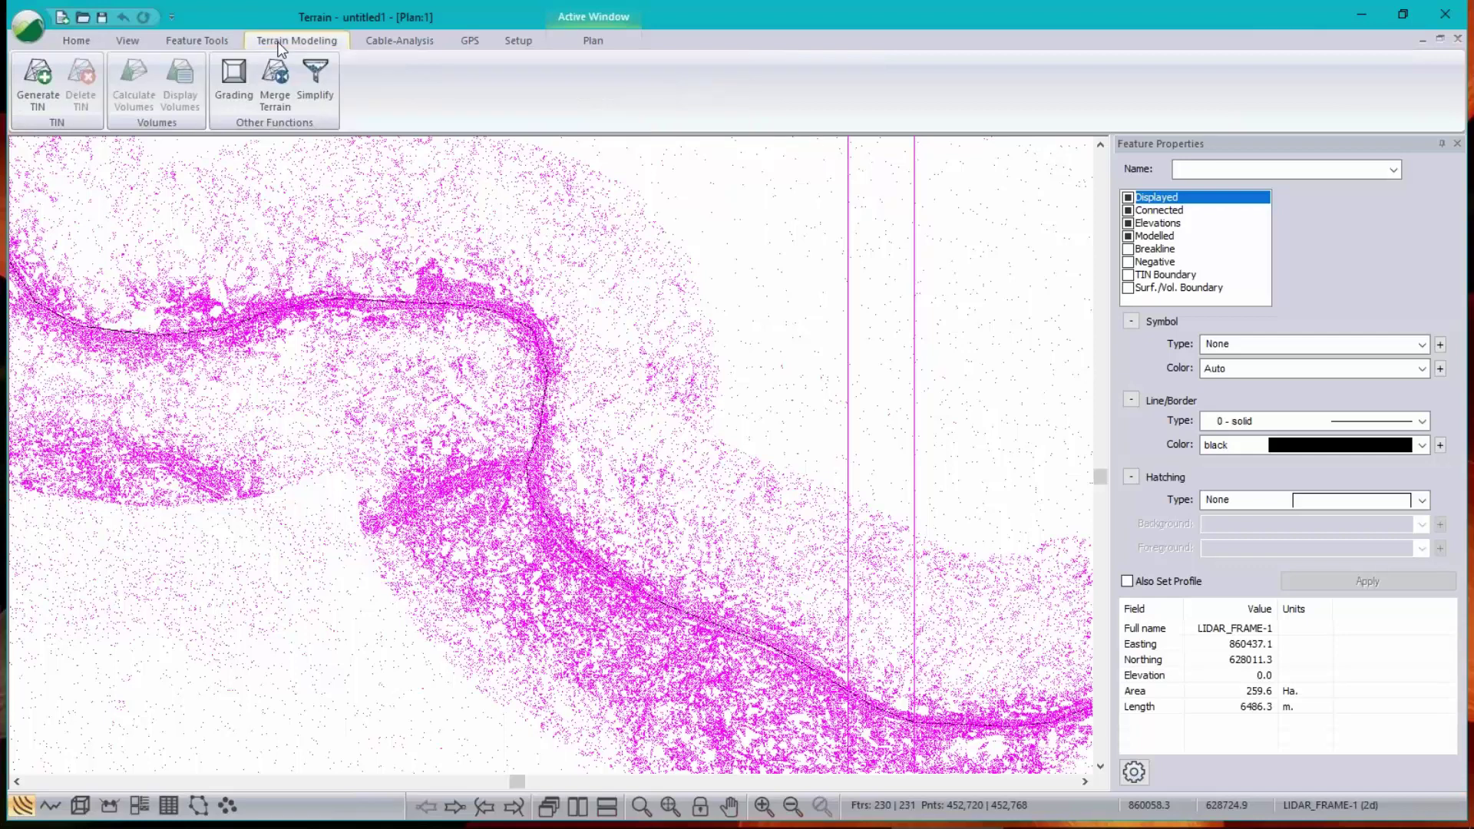
left_click(318, 77)
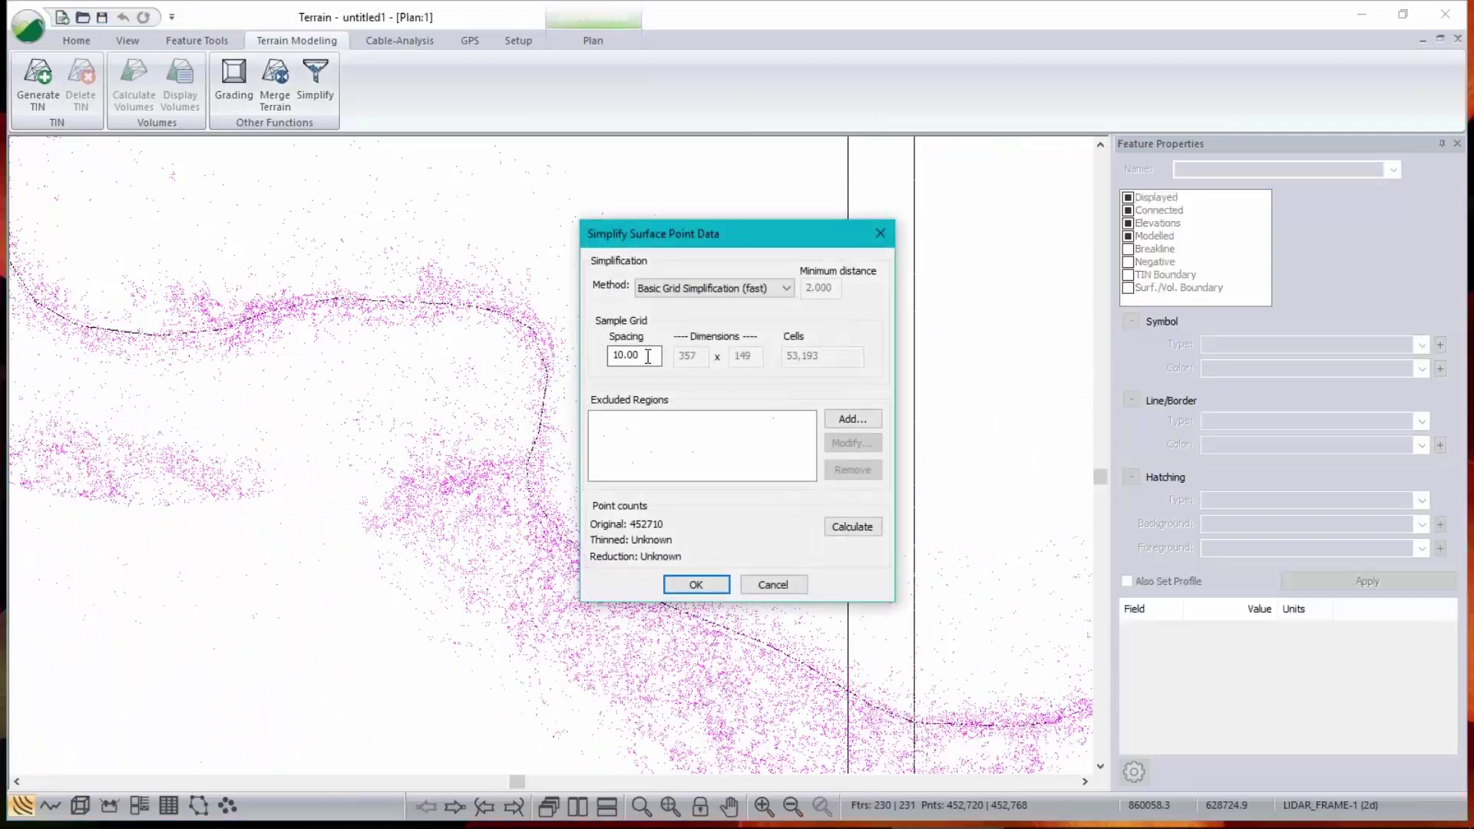
type("2")
left_click_drag(643, 354, 607, 358)
left_click(696, 585)
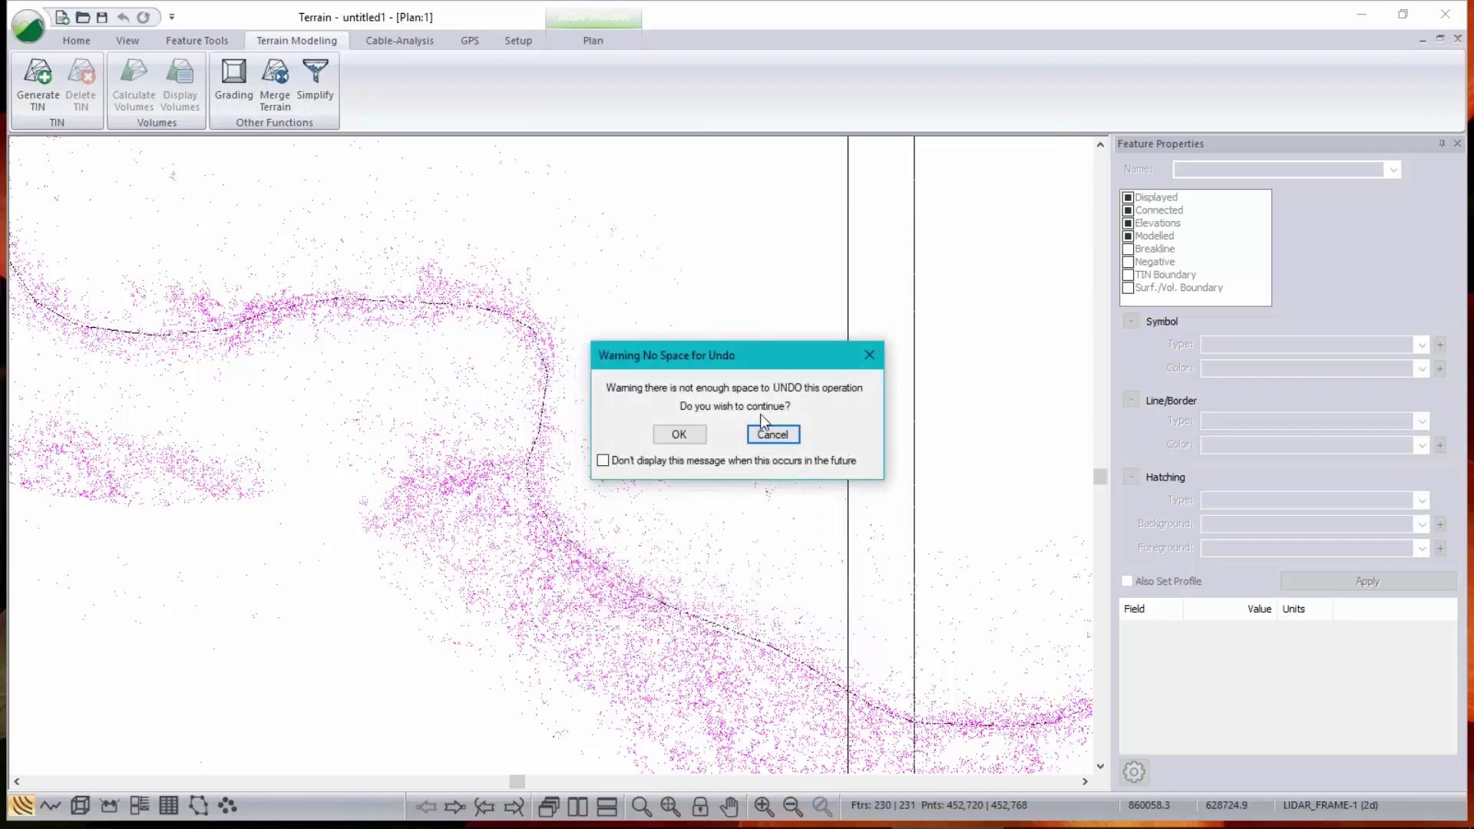
left_click(679, 434)
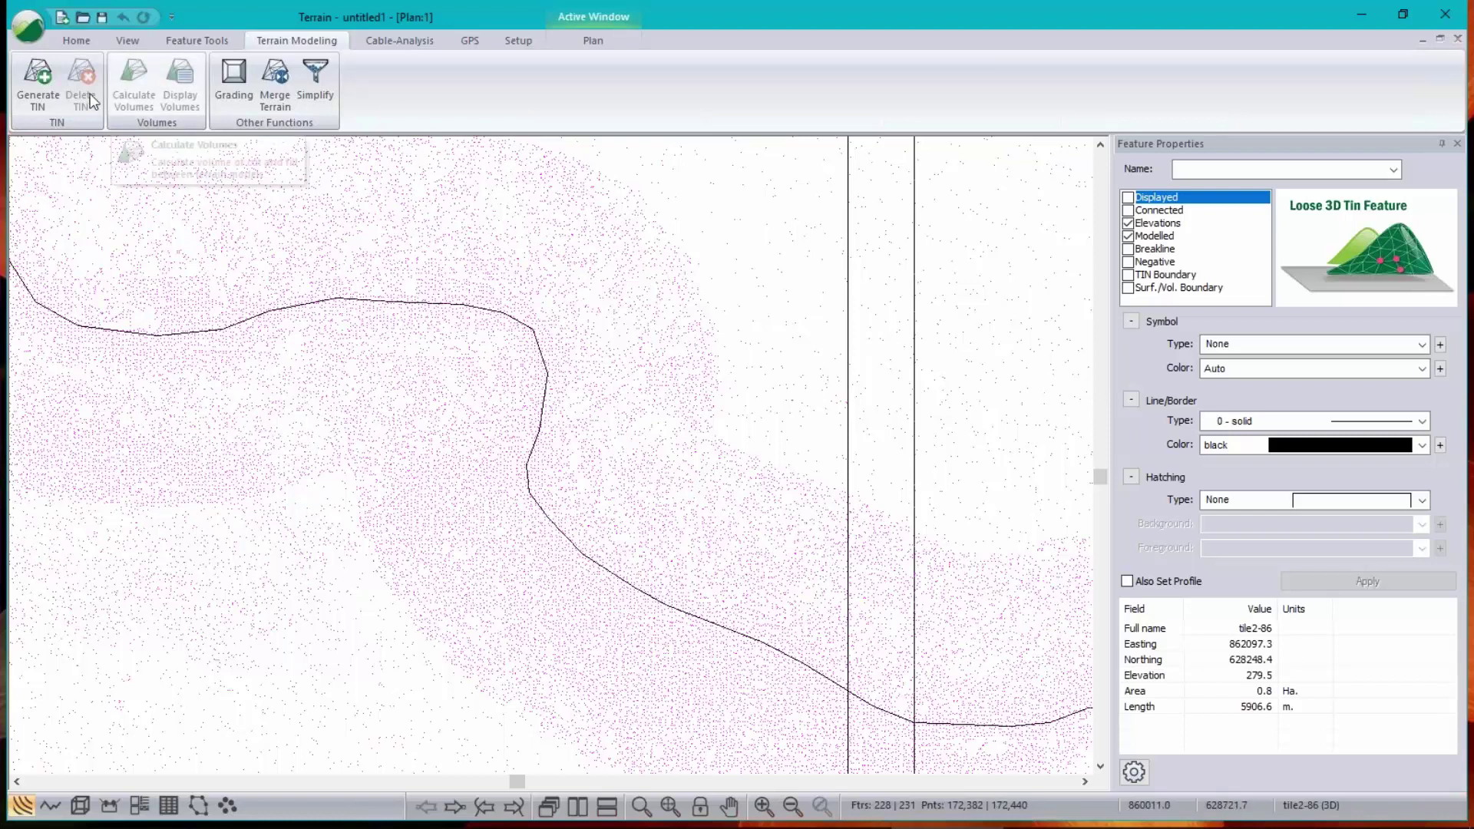
- Generate a TIN with a maximum side length of 20, checking the minor contour settings and turning off major contour labeling
left_click(730, 284)
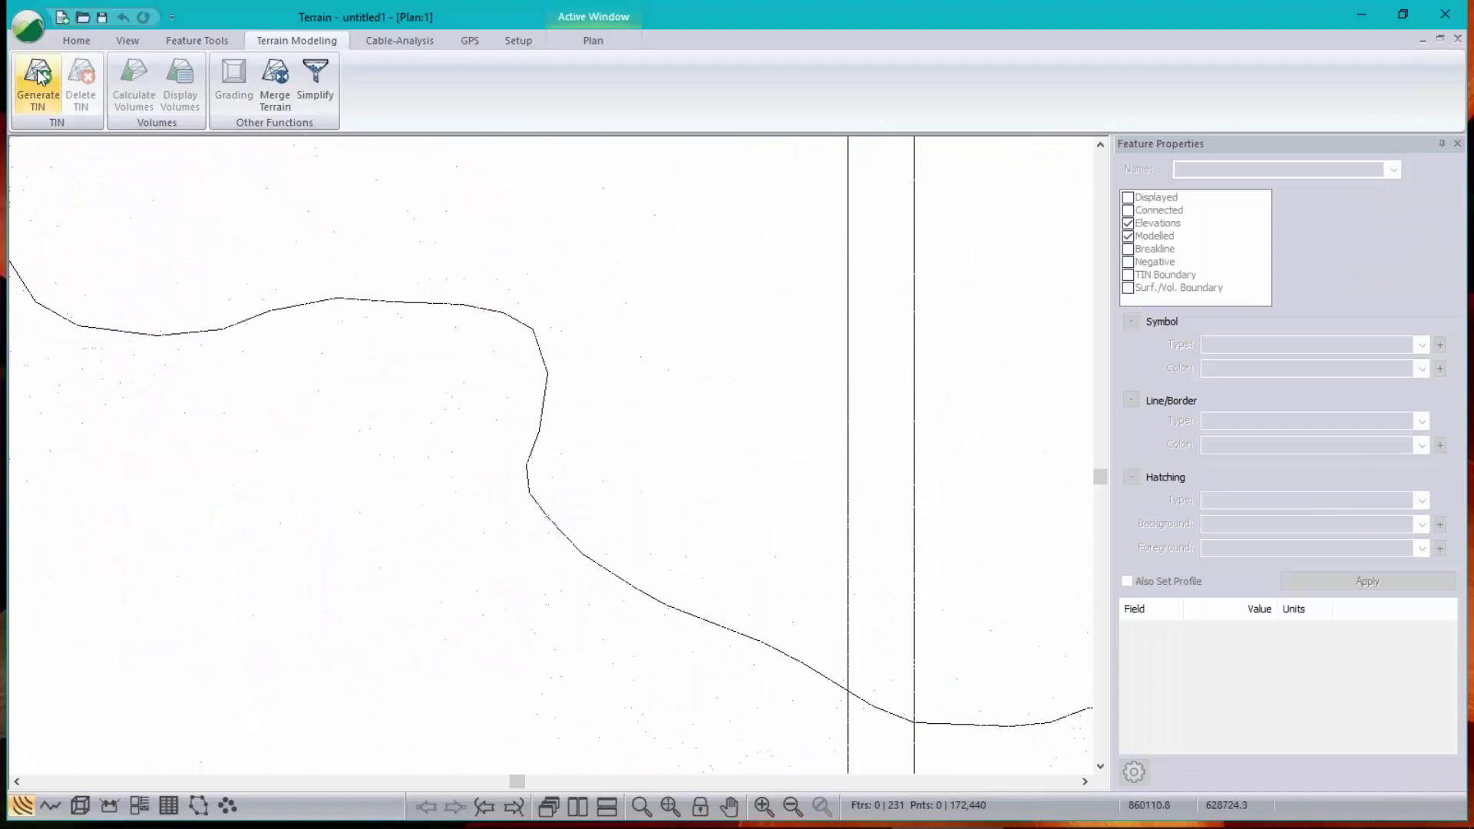
left_click(38, 77)
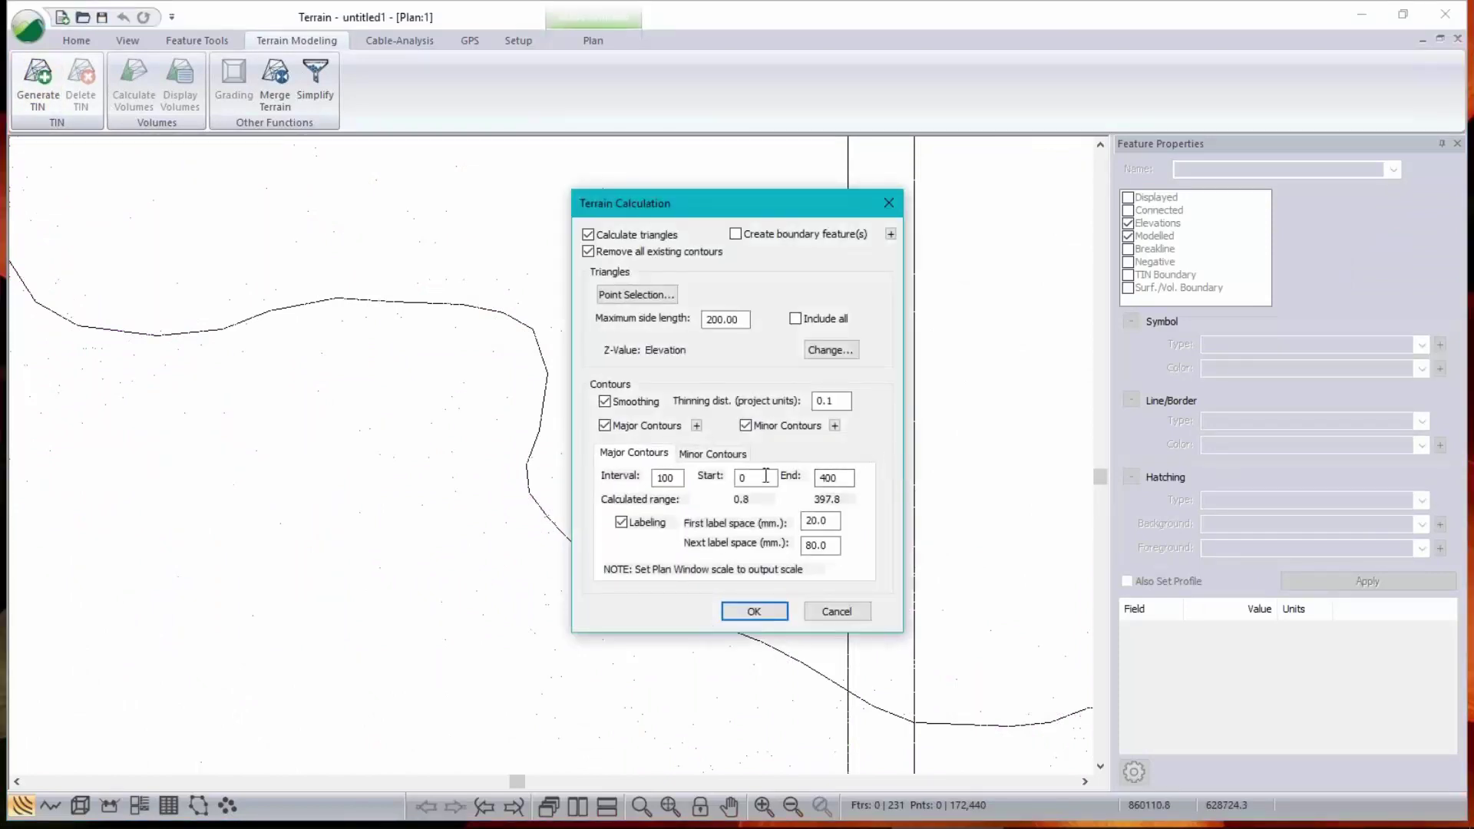
left_click(712, 454)
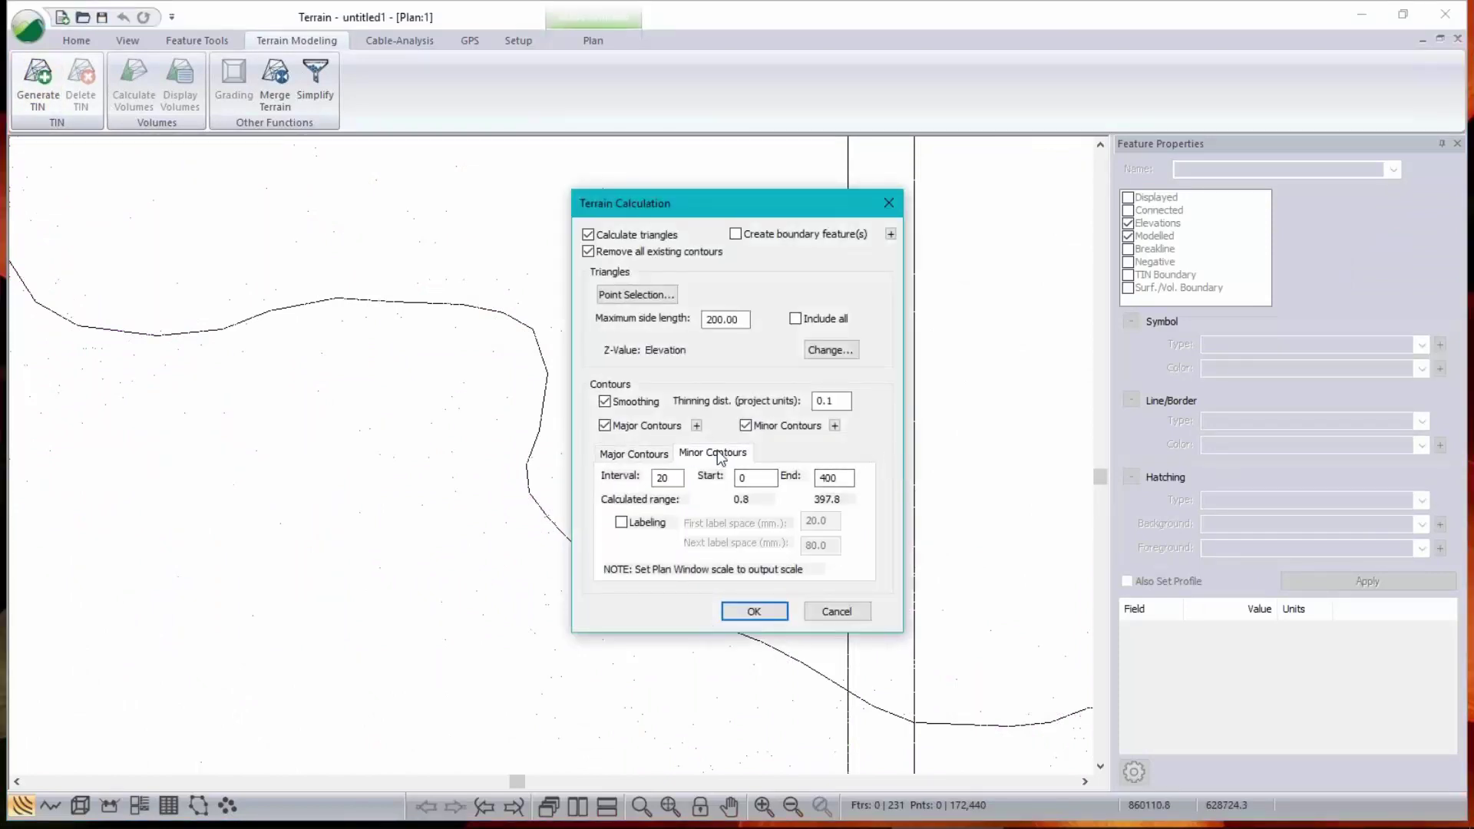
left_click(665, 456)
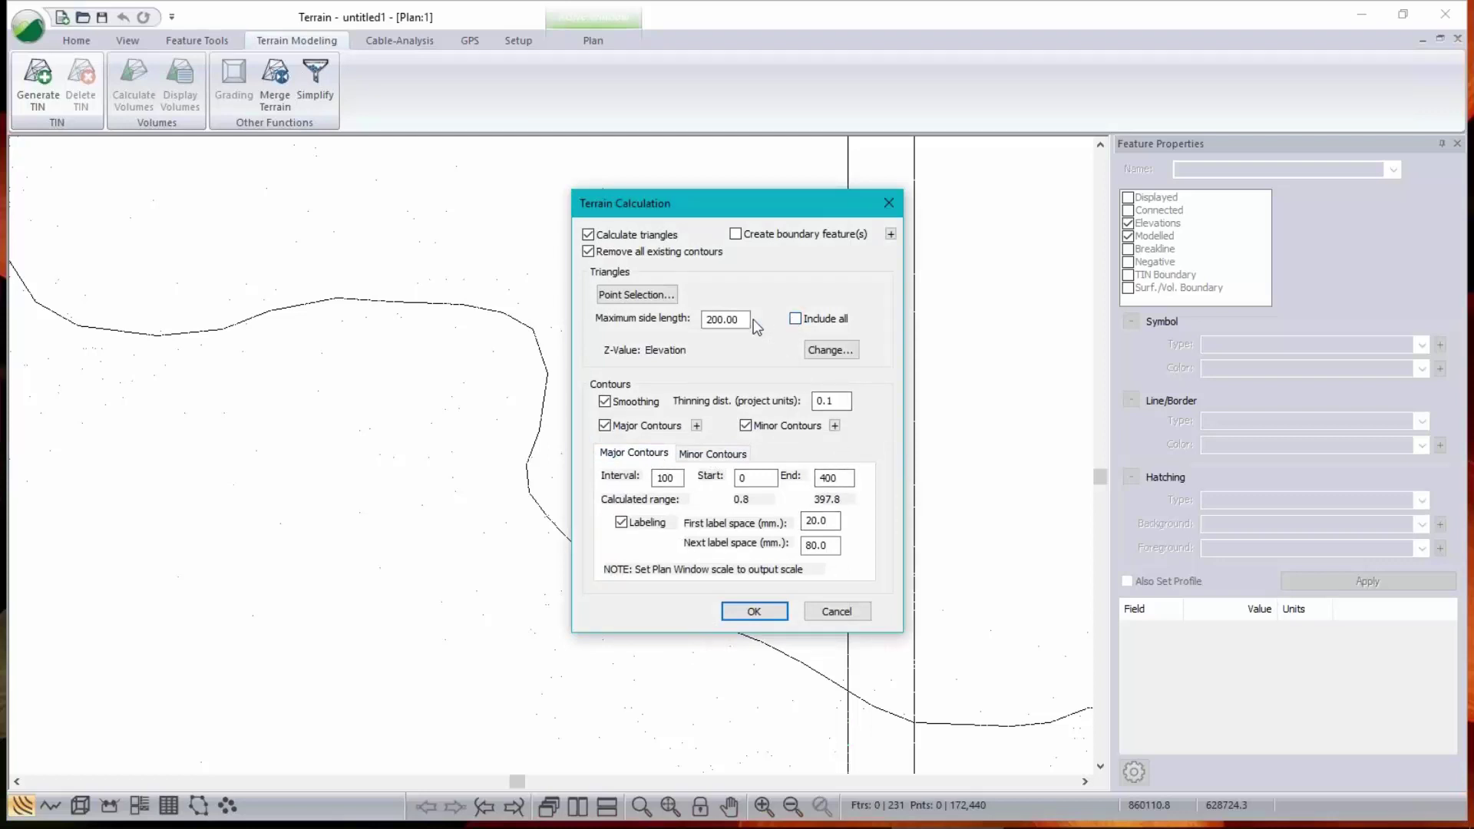
left_click_drag(750, 320, 618, 313)
type("20")
left_click(621, 523)
left_click(754, 612)
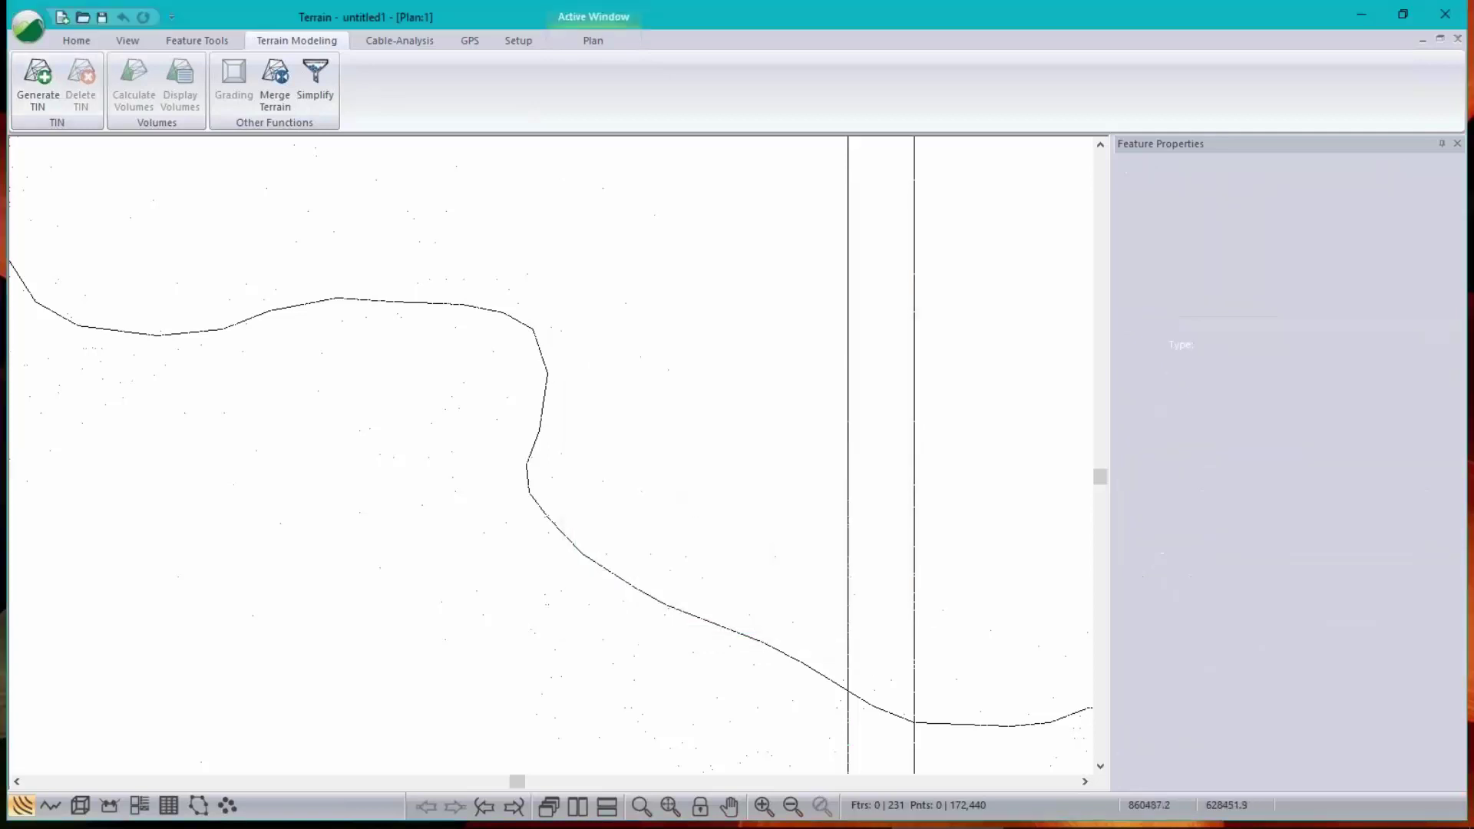
- Show the terrain model in 3D and recalculate its triangles with a maximum side length of 50
left_click(51, 805)
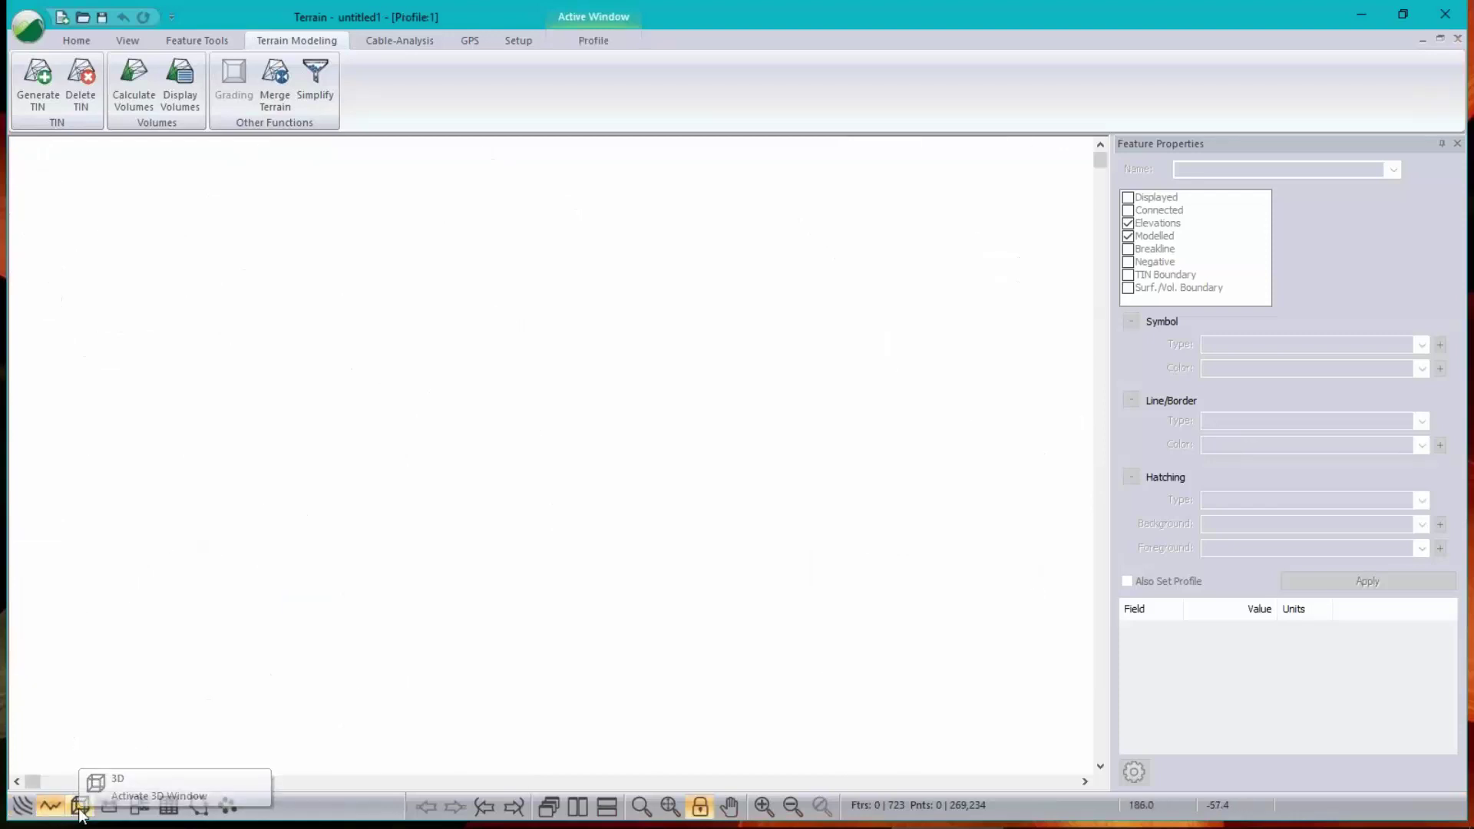
left_click(79, 805)
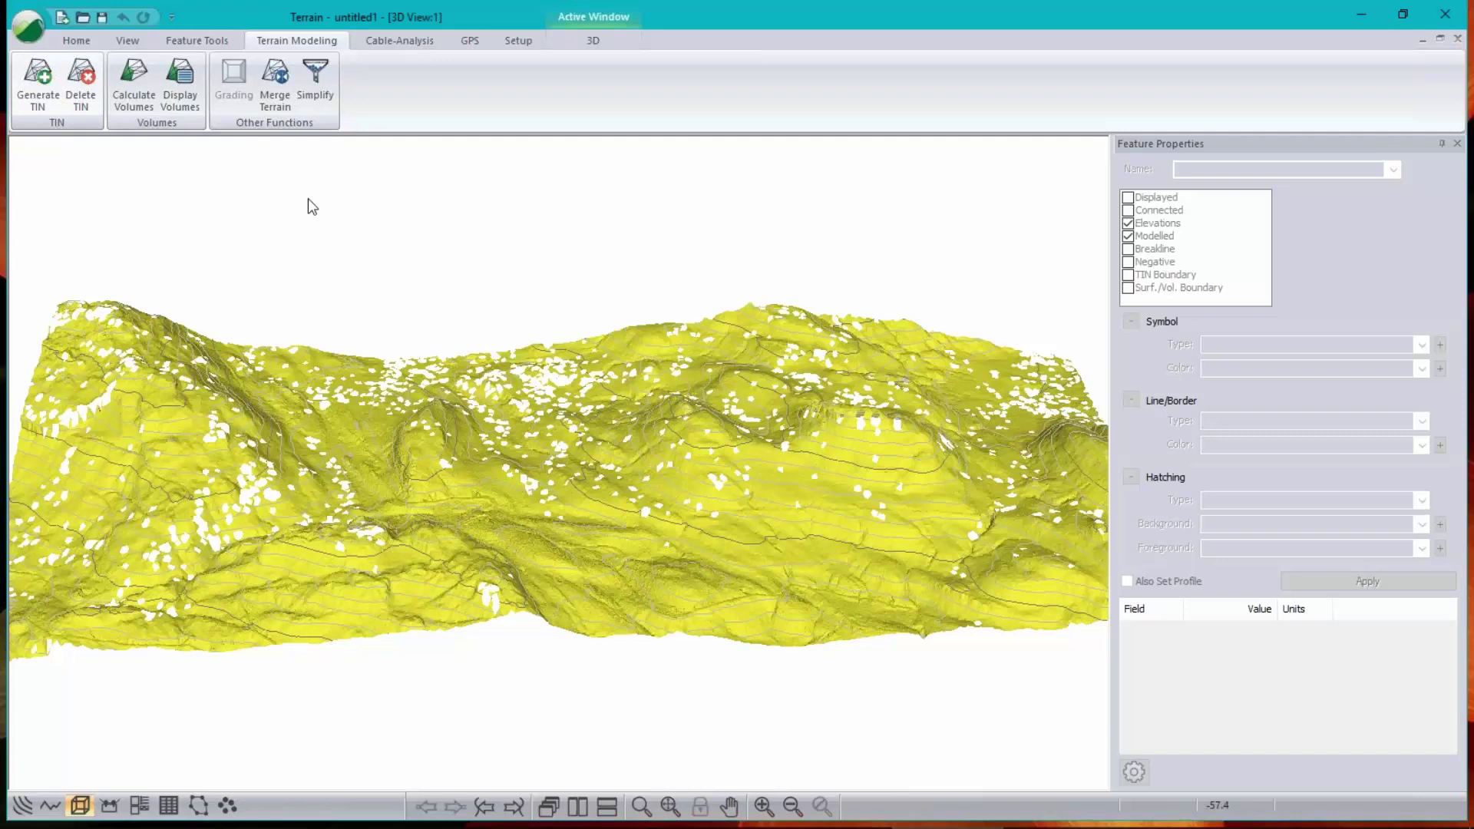
left_click(610, 234)
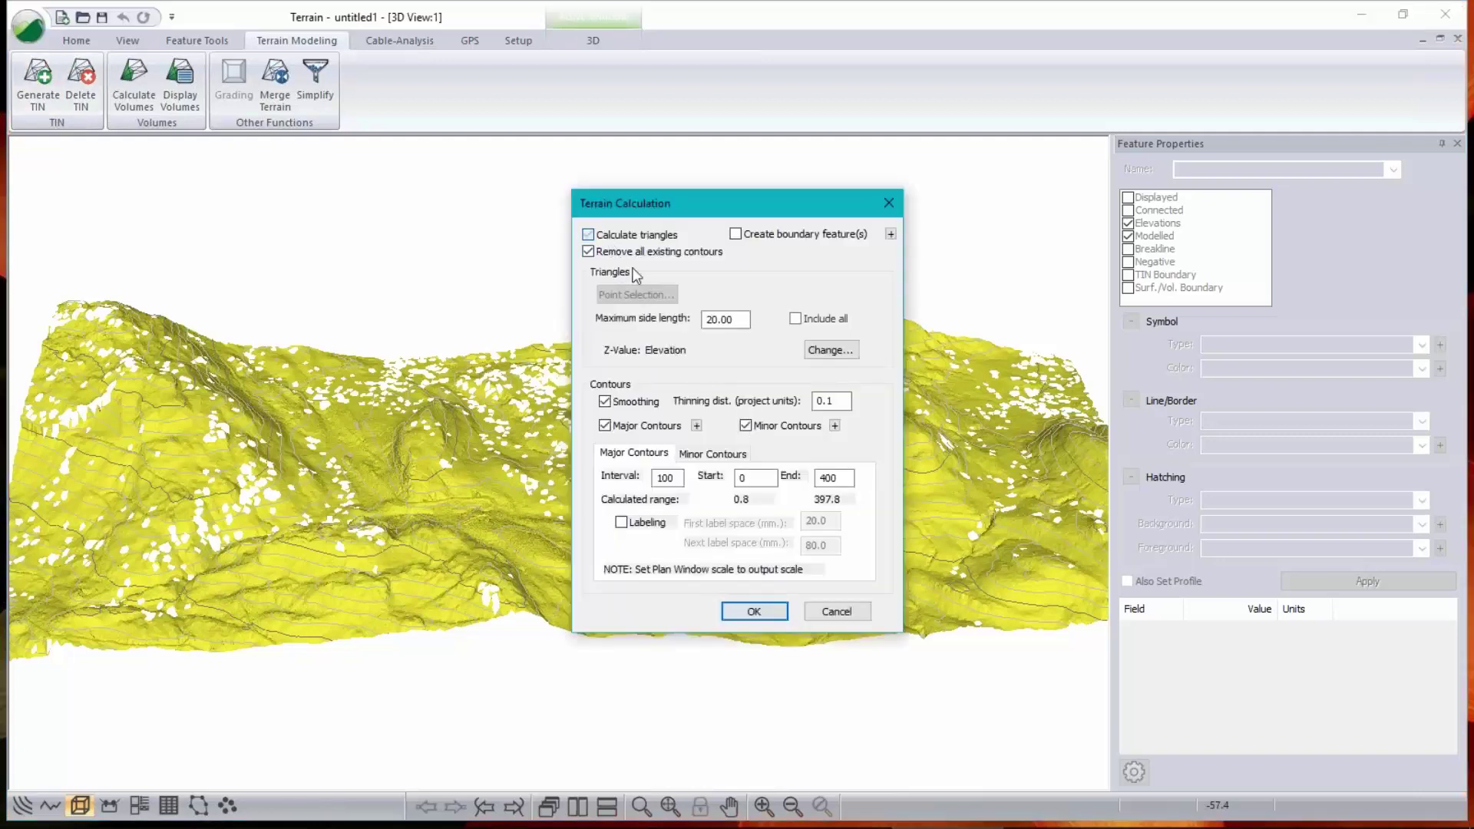
double_click(737, 321)
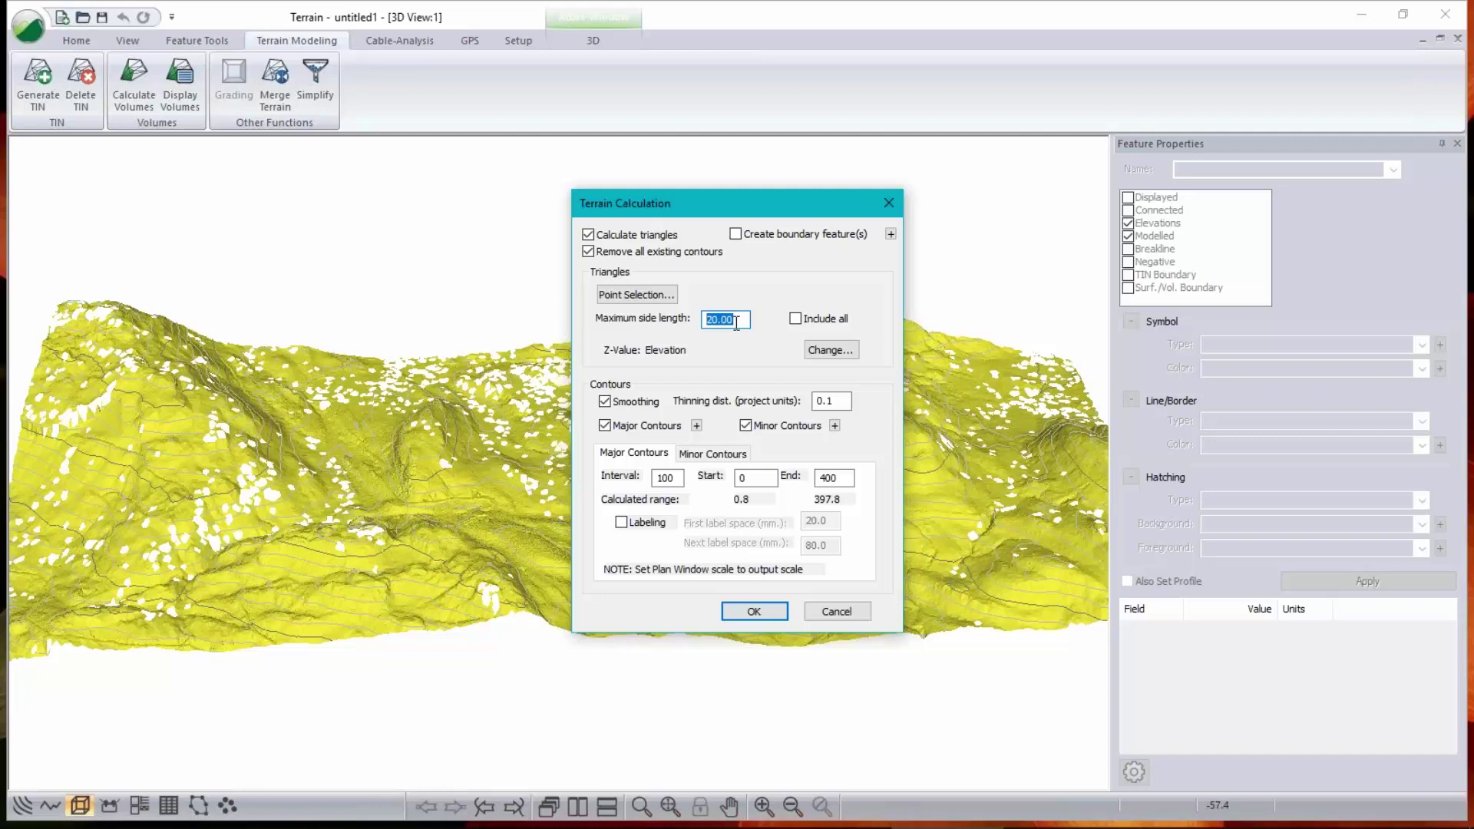
type("50")
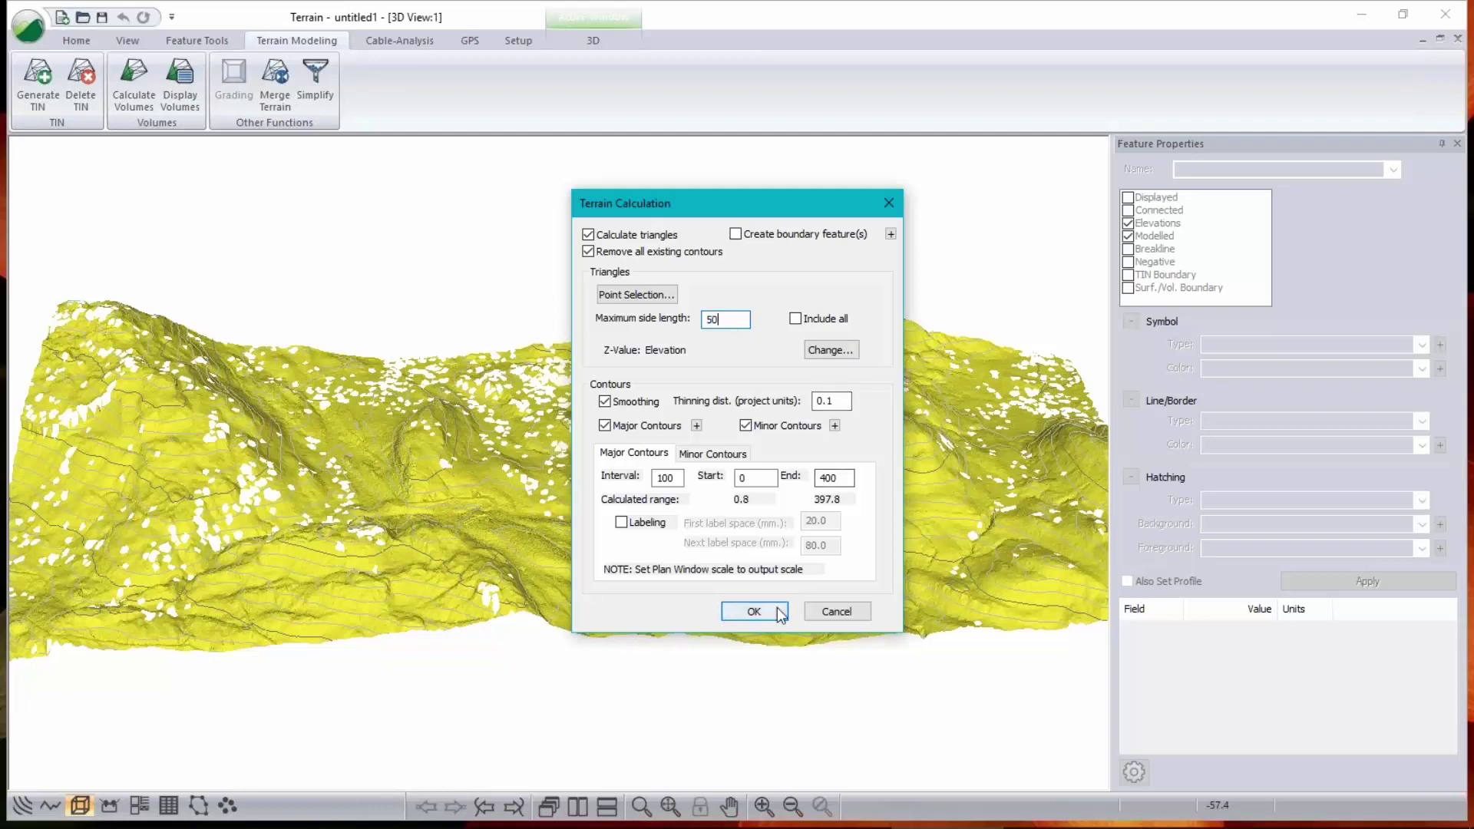
left_click(754, 611)
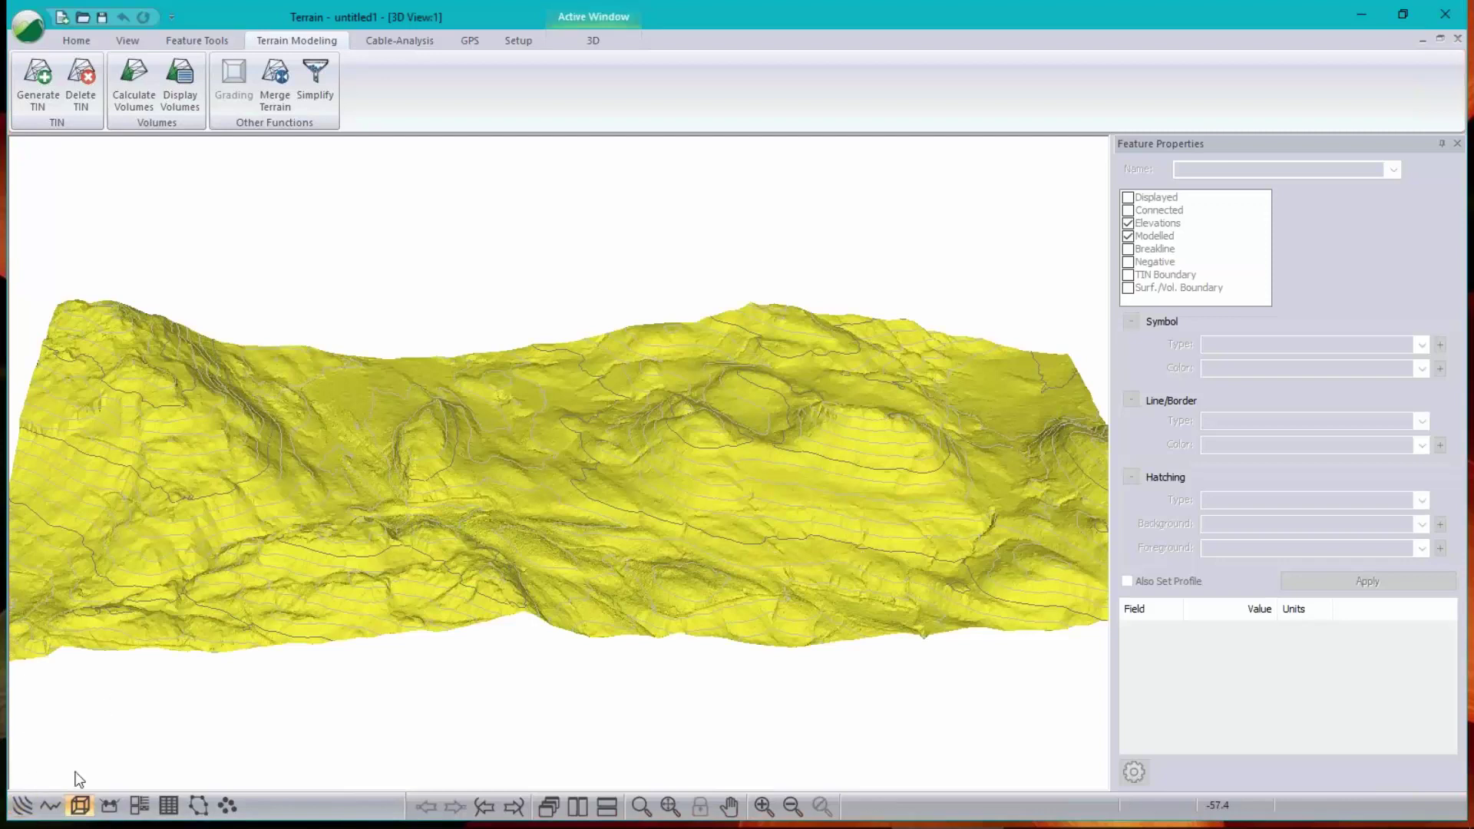
- Drape the road feature road1-UTM-0 onto the terrain by making it a modelled feature in the plan view
left_click(80, 805)
left_click(529, 493)
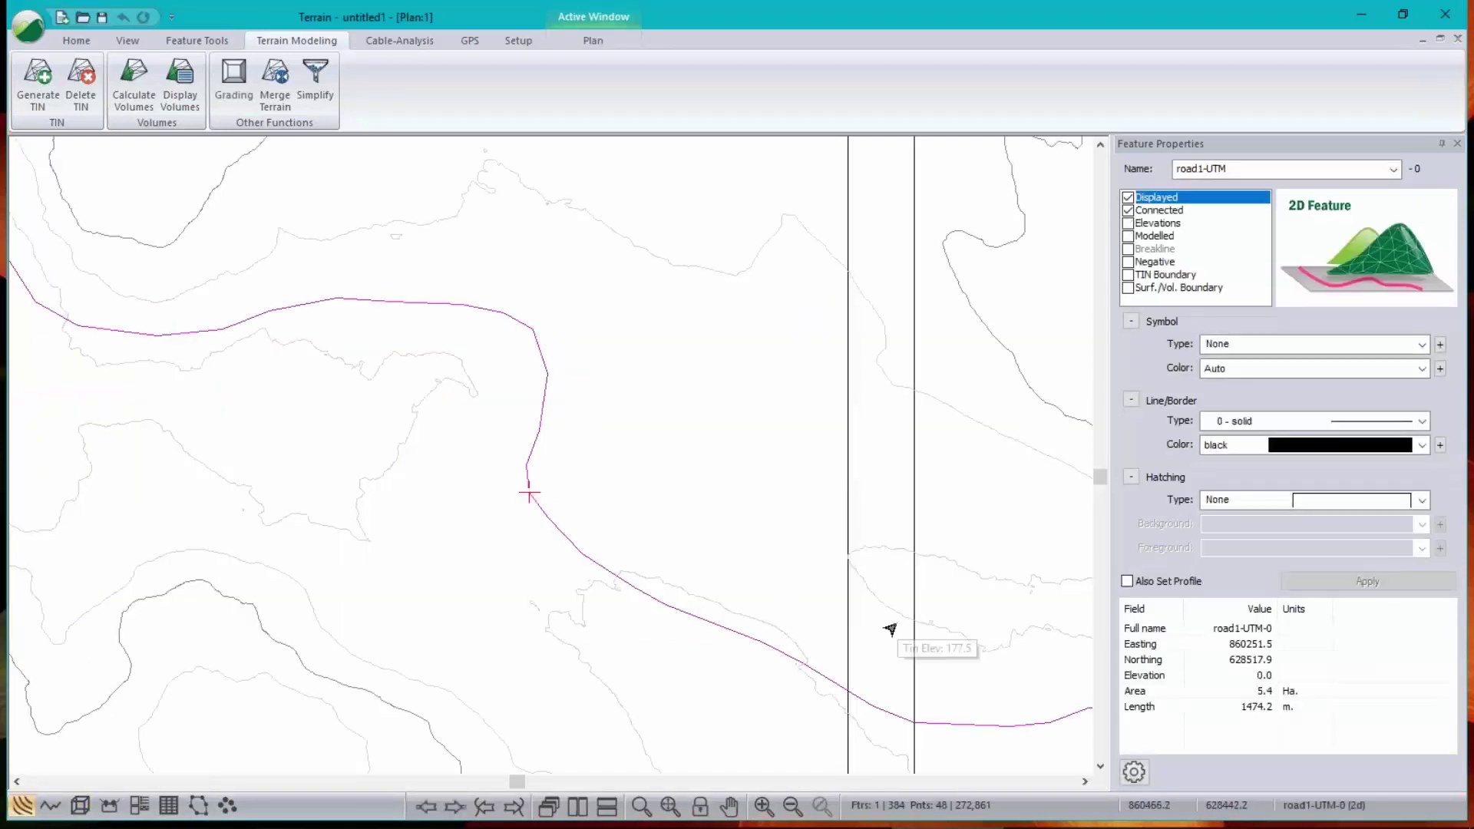
left_click(1135, 236)
left_click(1130, 235)
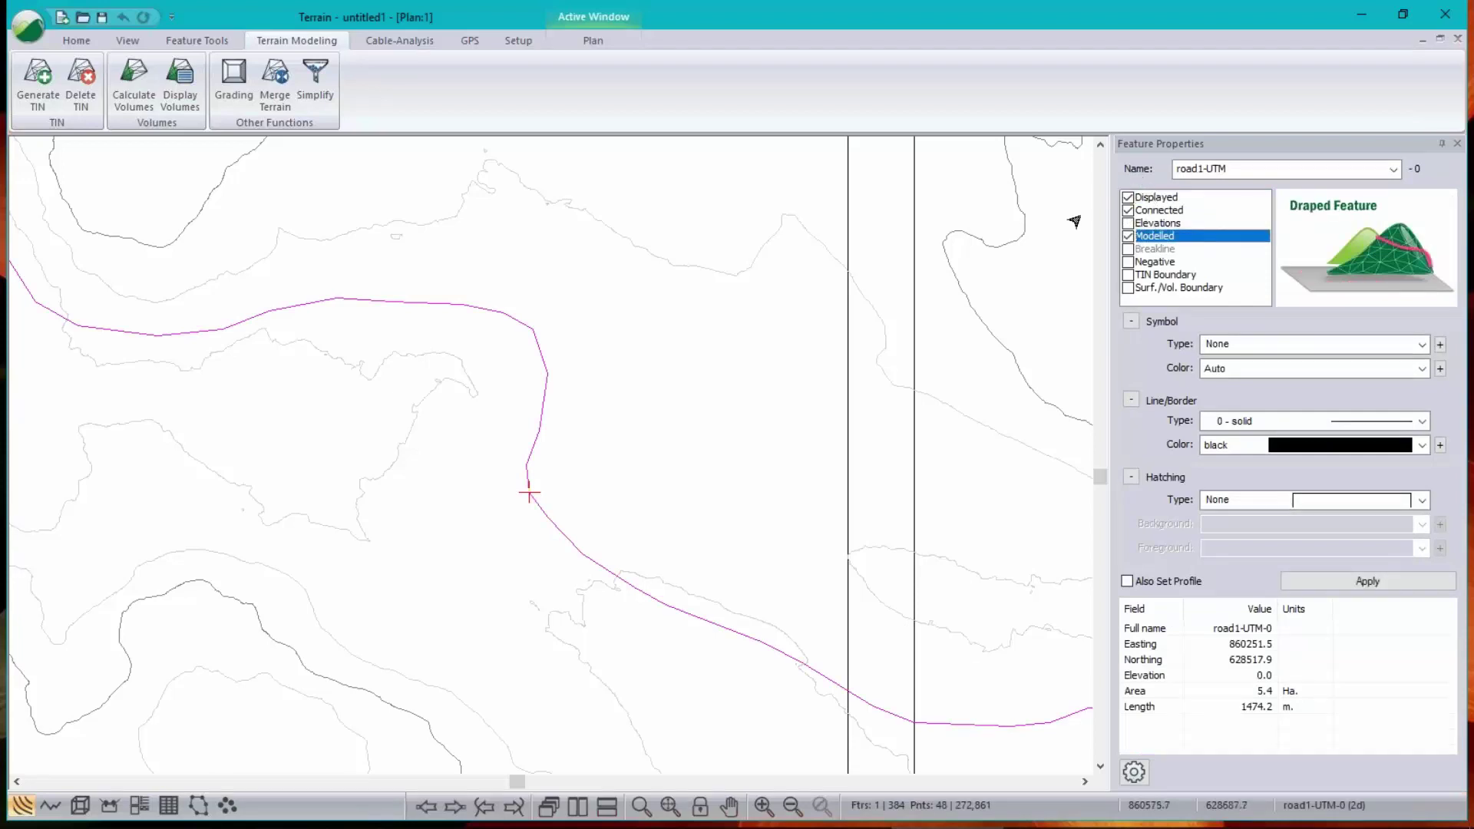
left_click(1380, 580)
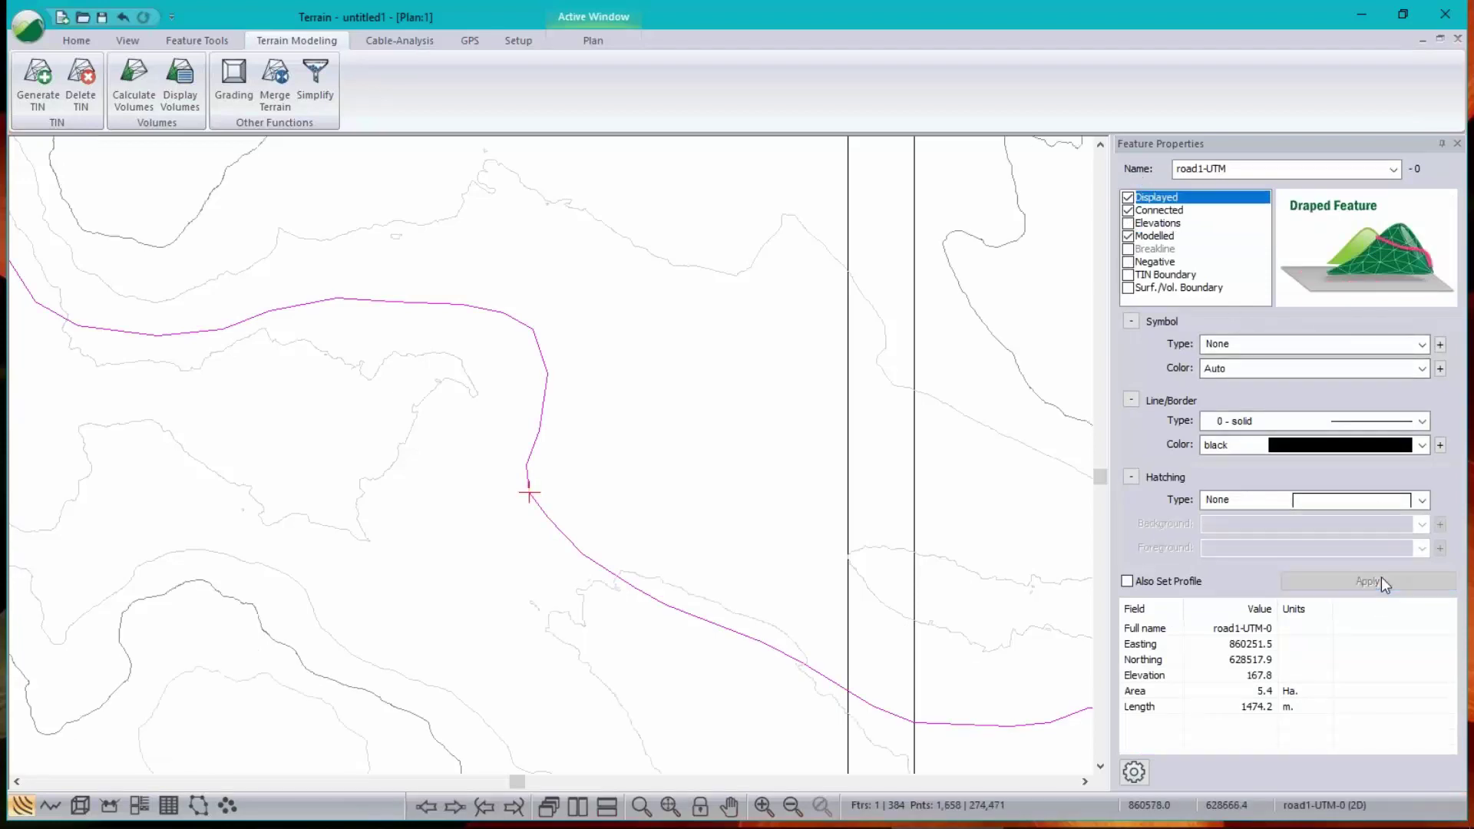
- Arrange the plan and 3D views side by side without the profile window, and inspect the draped road closely in 3D
left_click(578, 805)
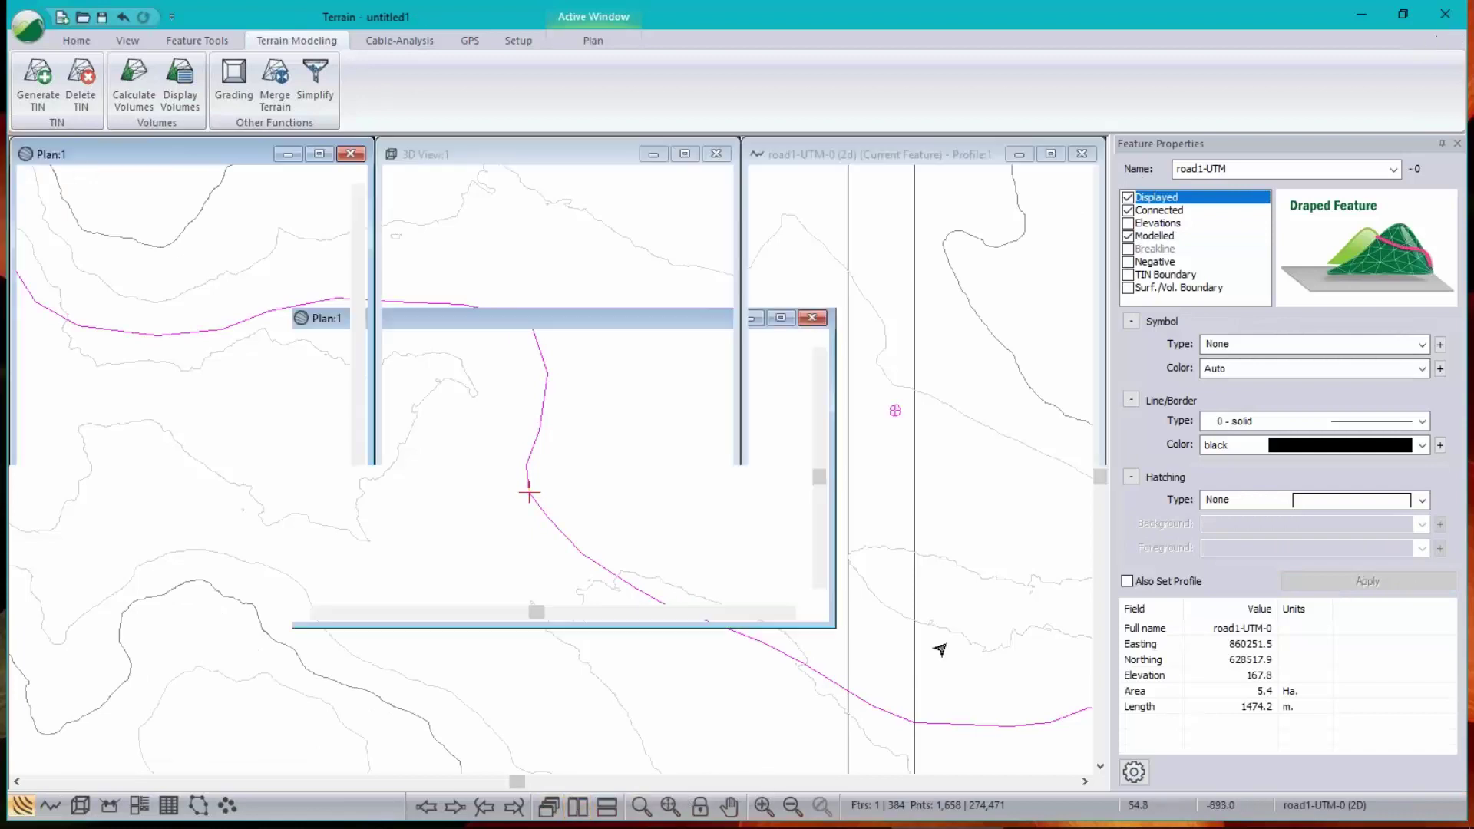
left_click(1081, 153)
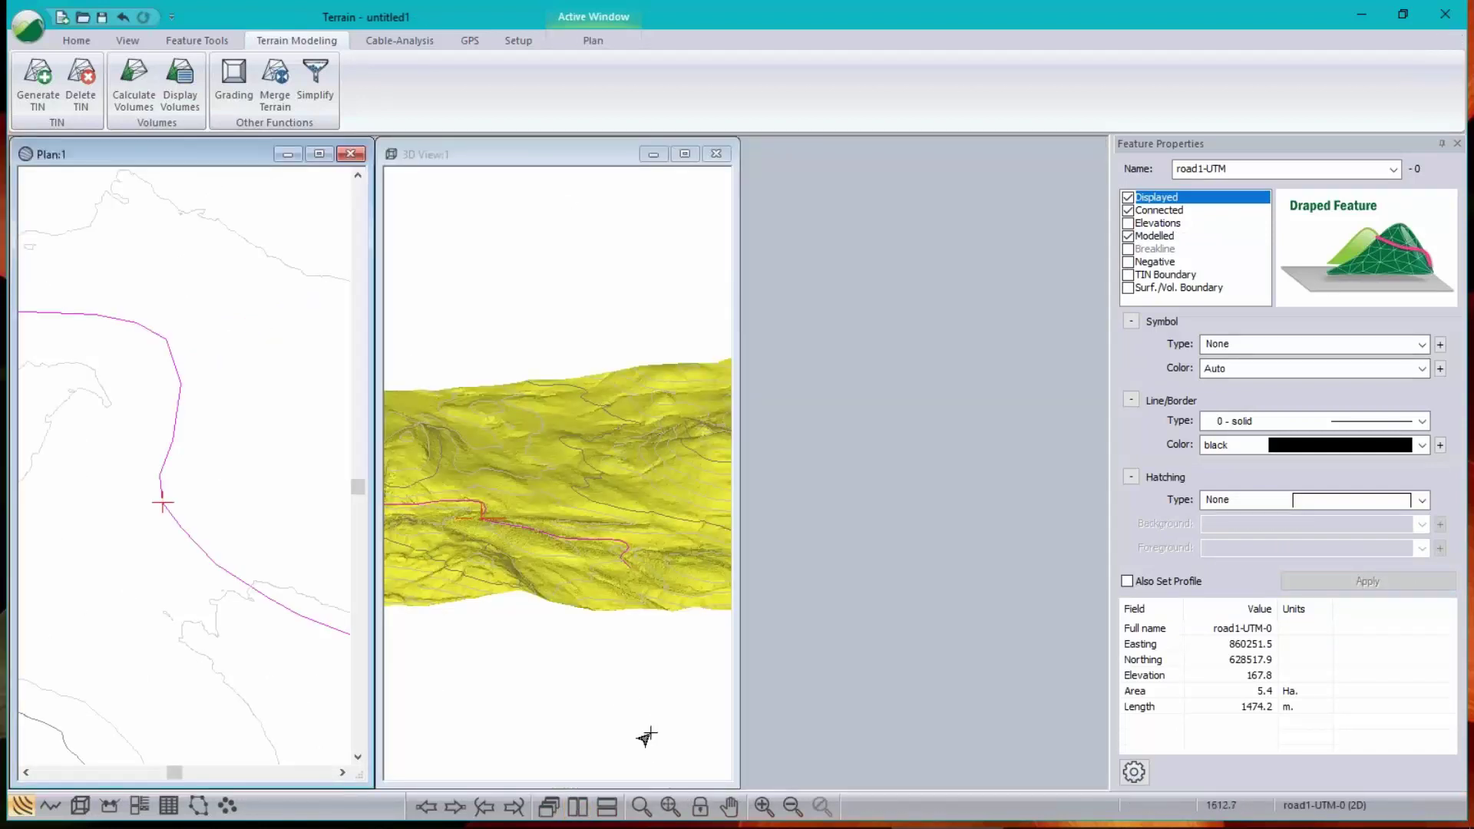
left_click(577, 805)
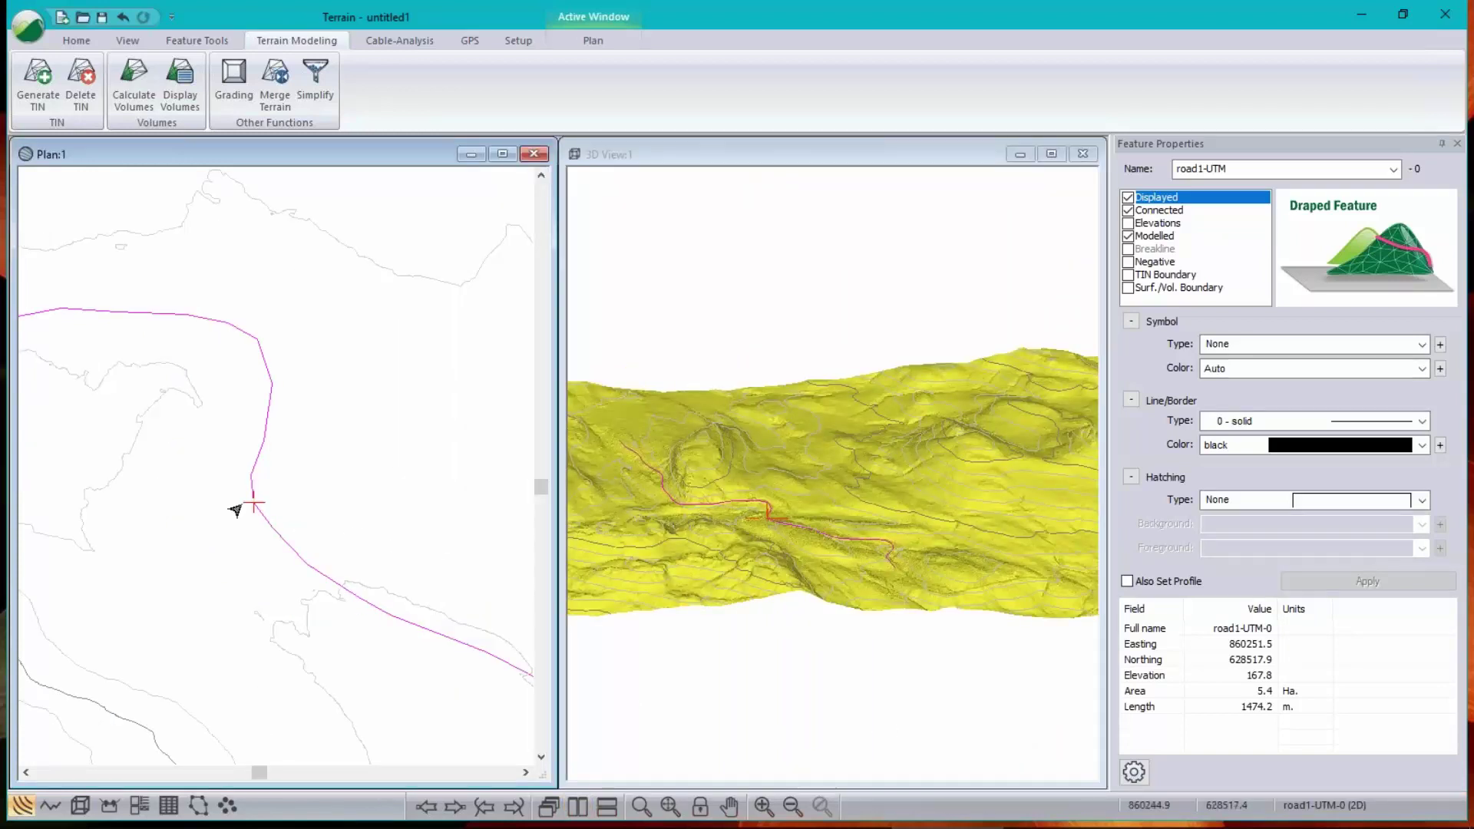
scroll(240, 511, "down", 3)
scroll(239, 512, "down", 4)
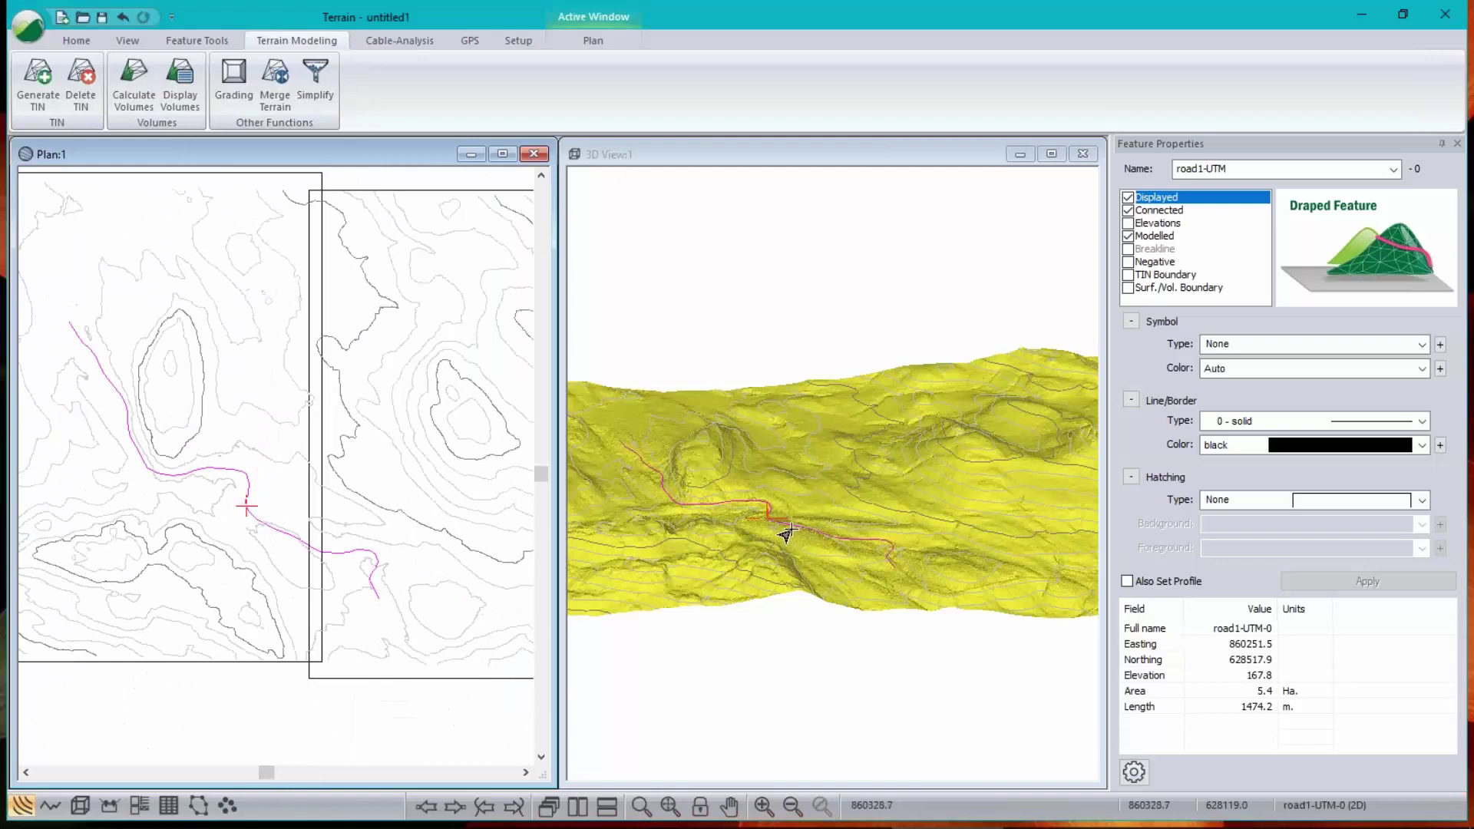
scroll(786, 533, "up", 3)
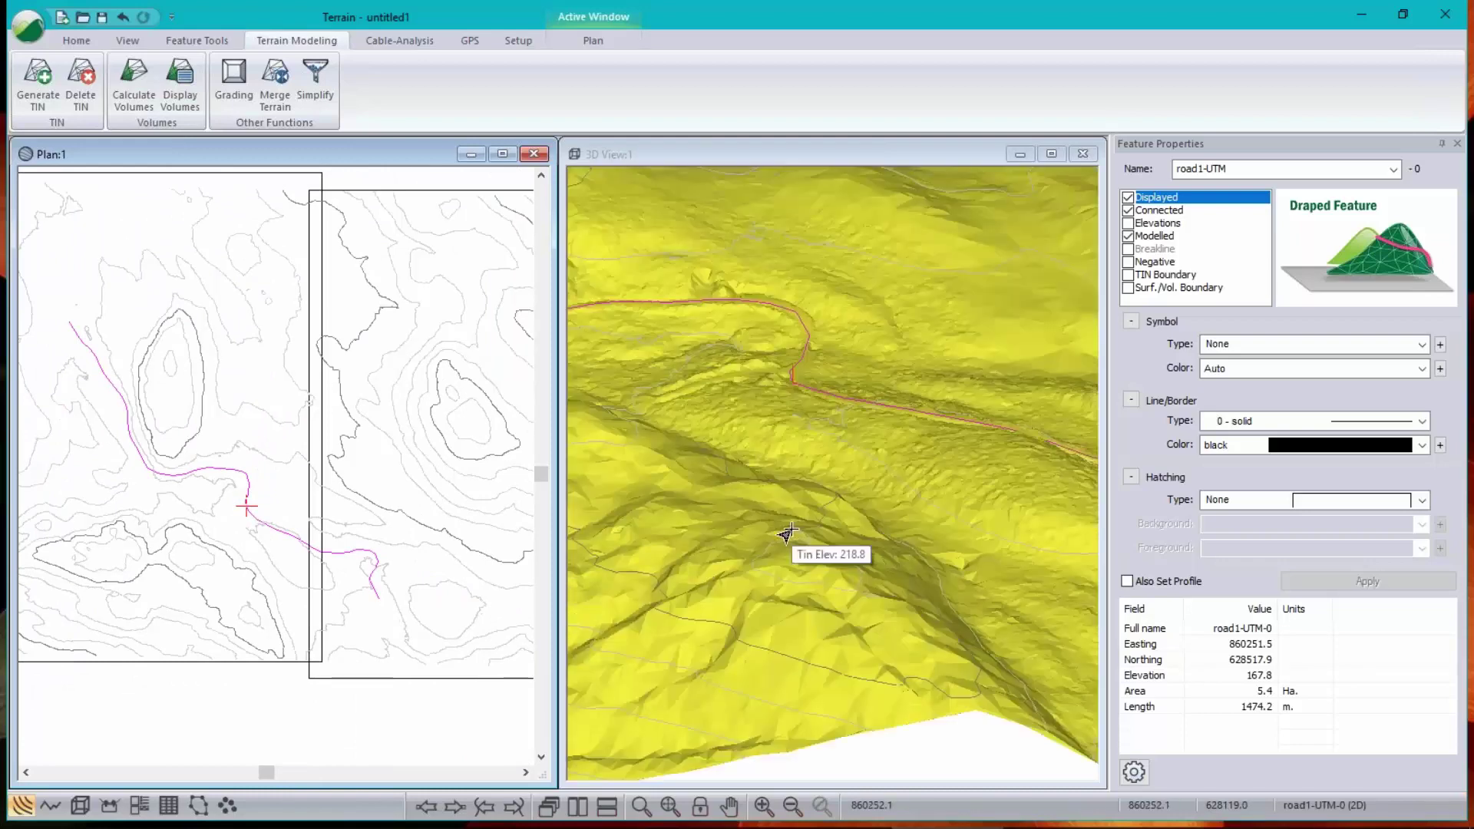
left_click(862, 448)
left_click_drag(862, 448, 776, 517)
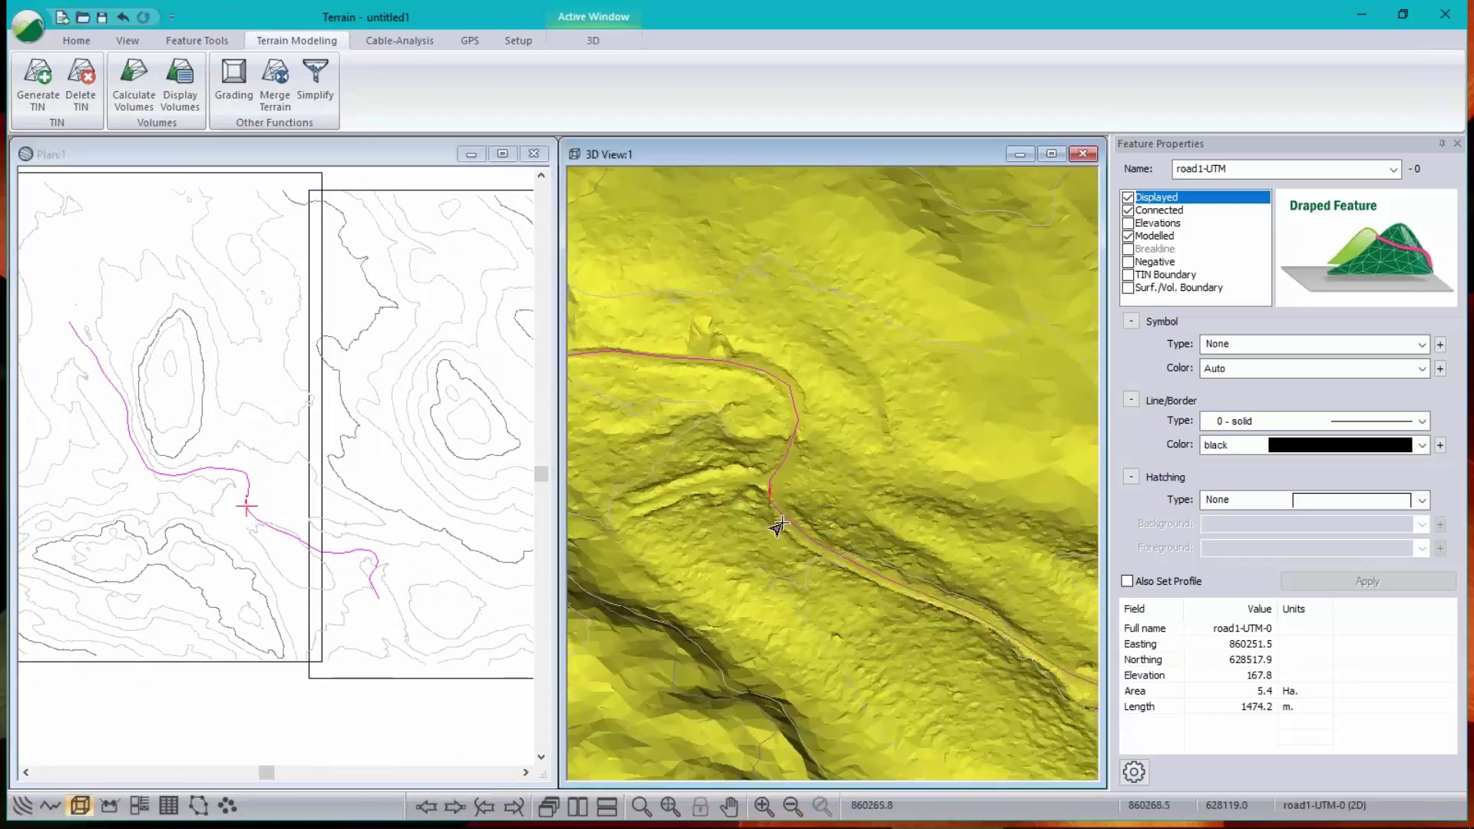
scroll(777, 519, "up", 3)
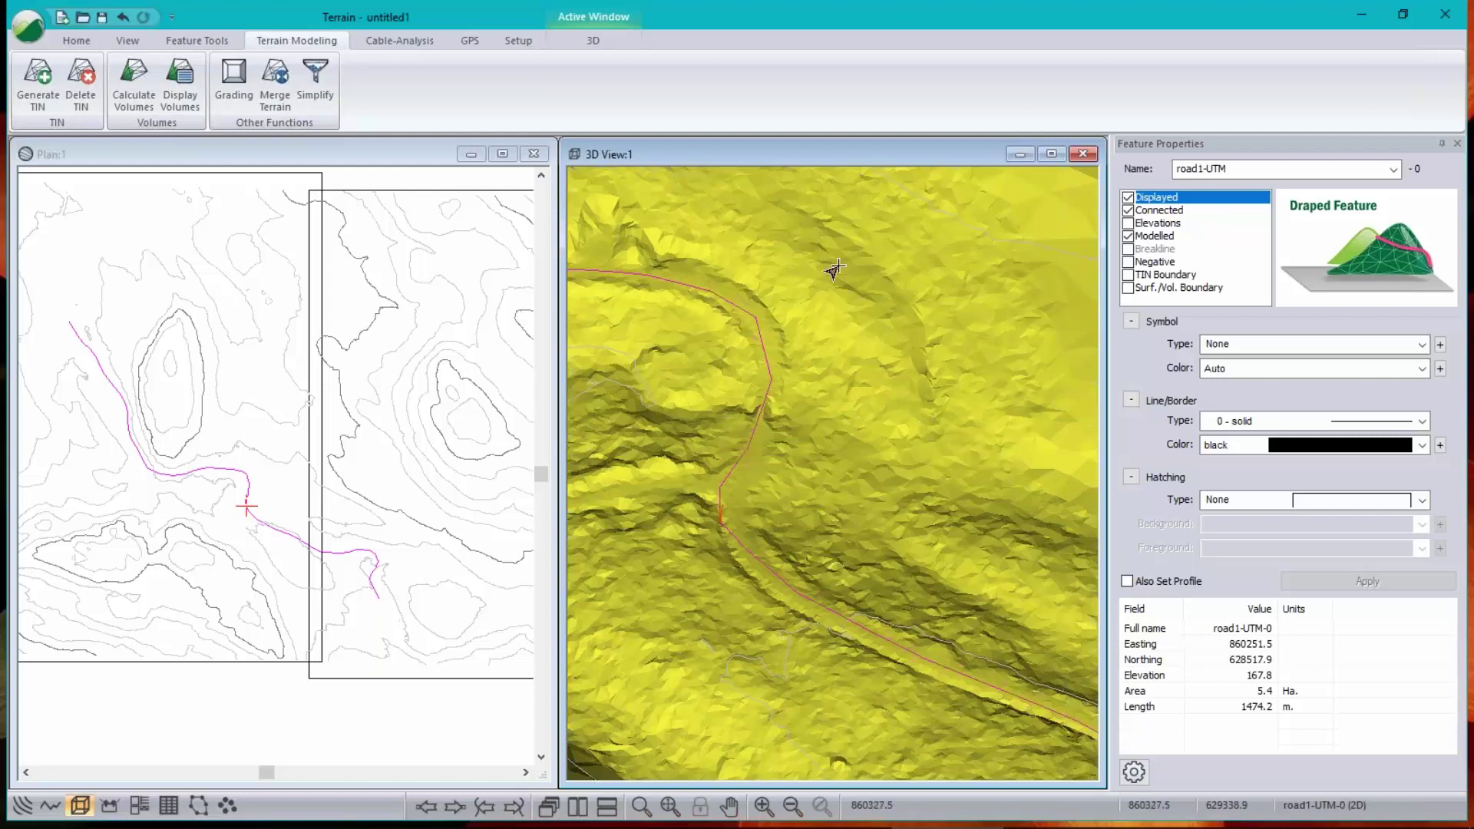
- Try to export the terrain model as an Arcview Shape file named demo, reviewing the shape type and PRJ file options before cancelling
left_click(29, 27)
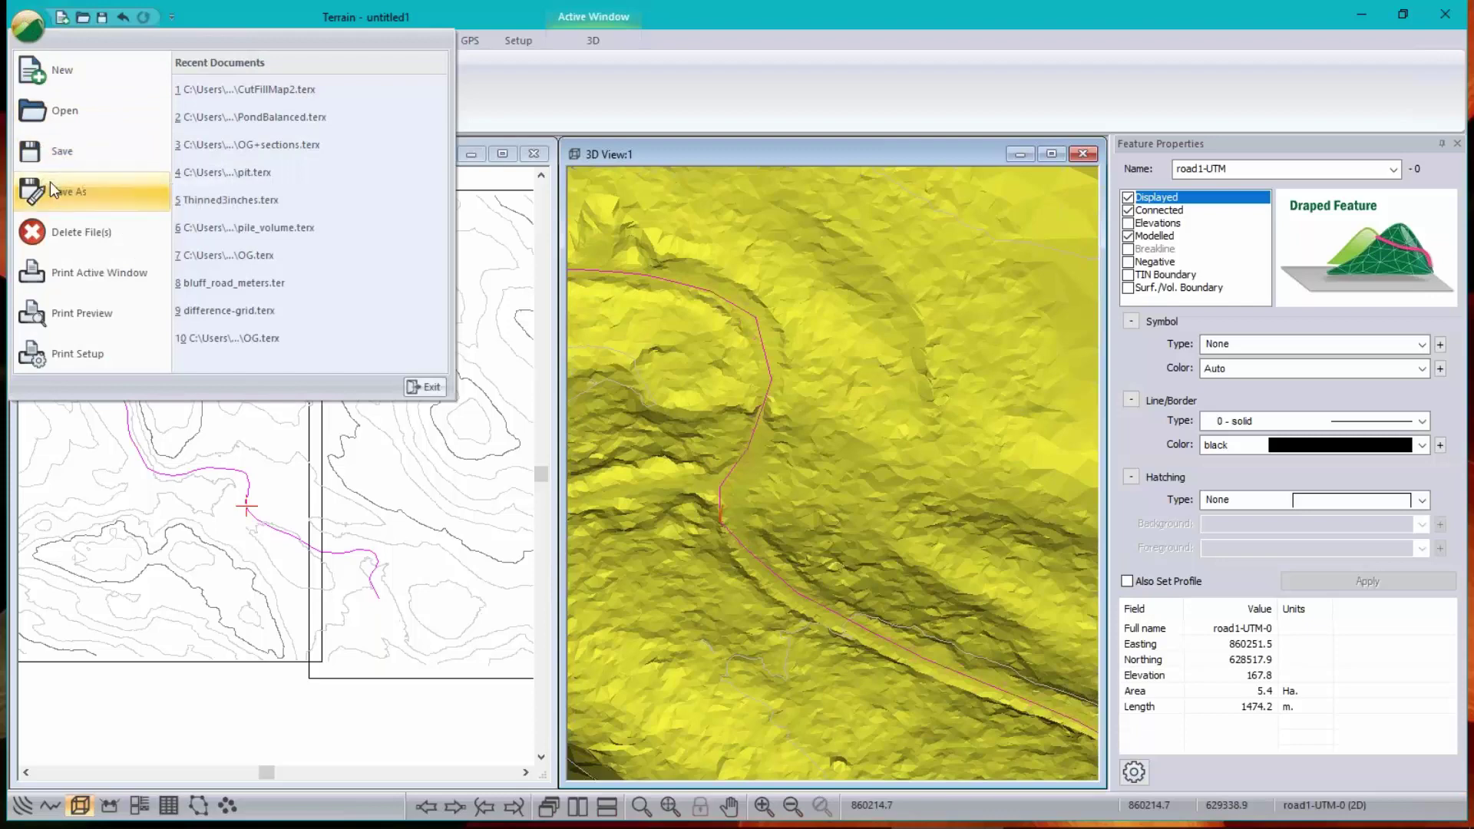
left_click(49, 182)
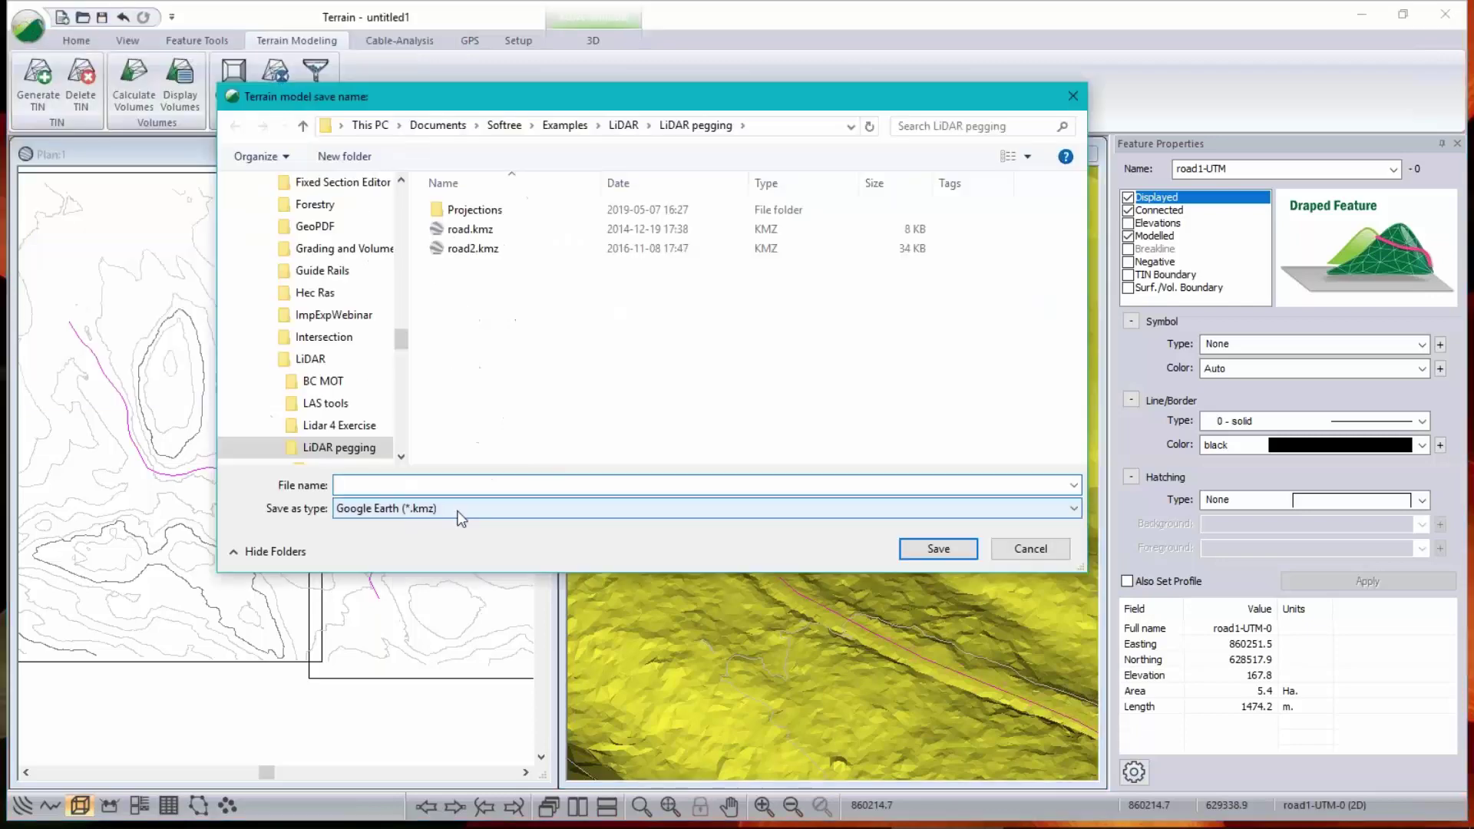
left_click(387, 509)
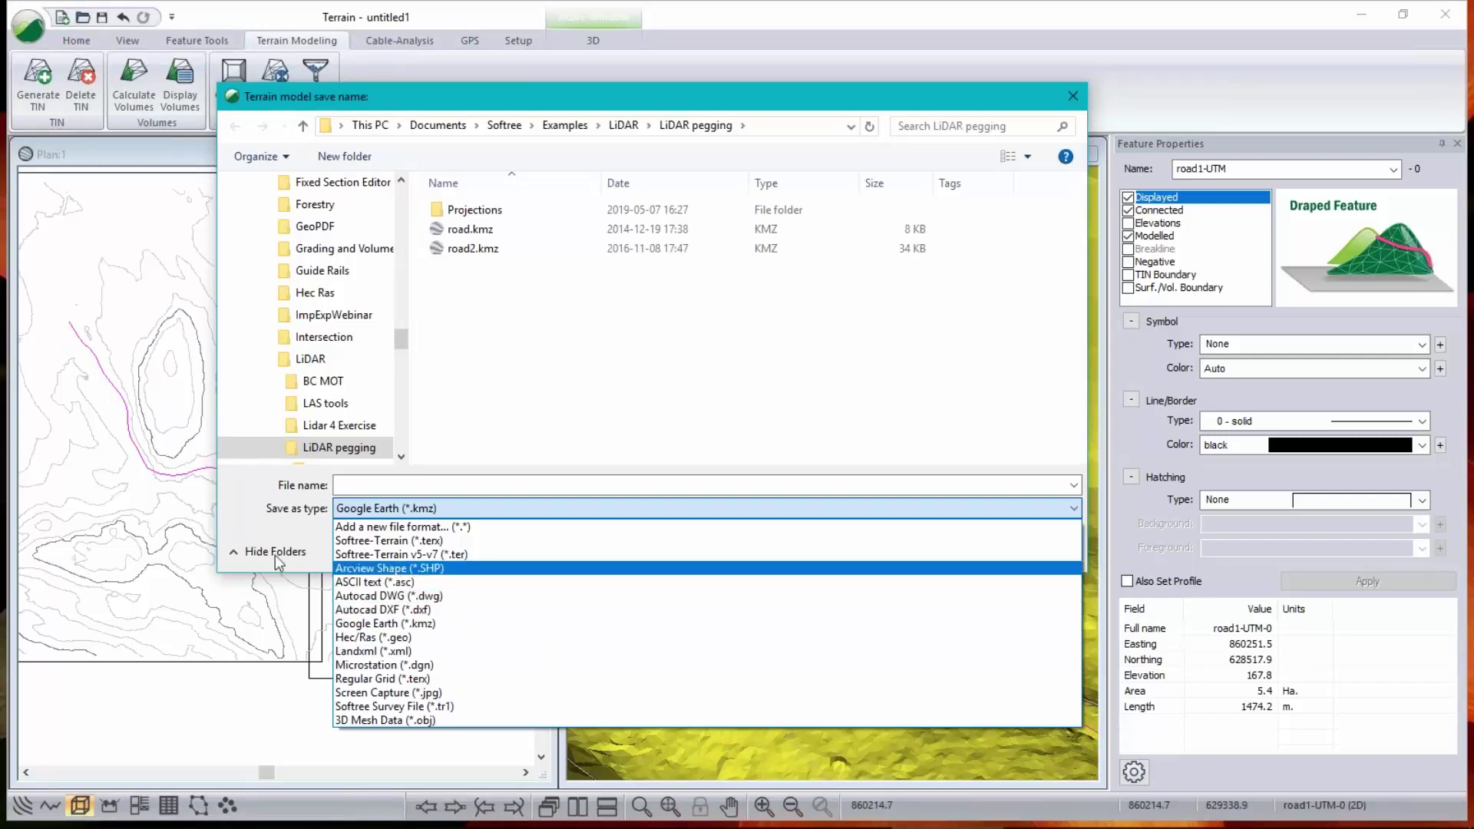
left_click(381, 569)
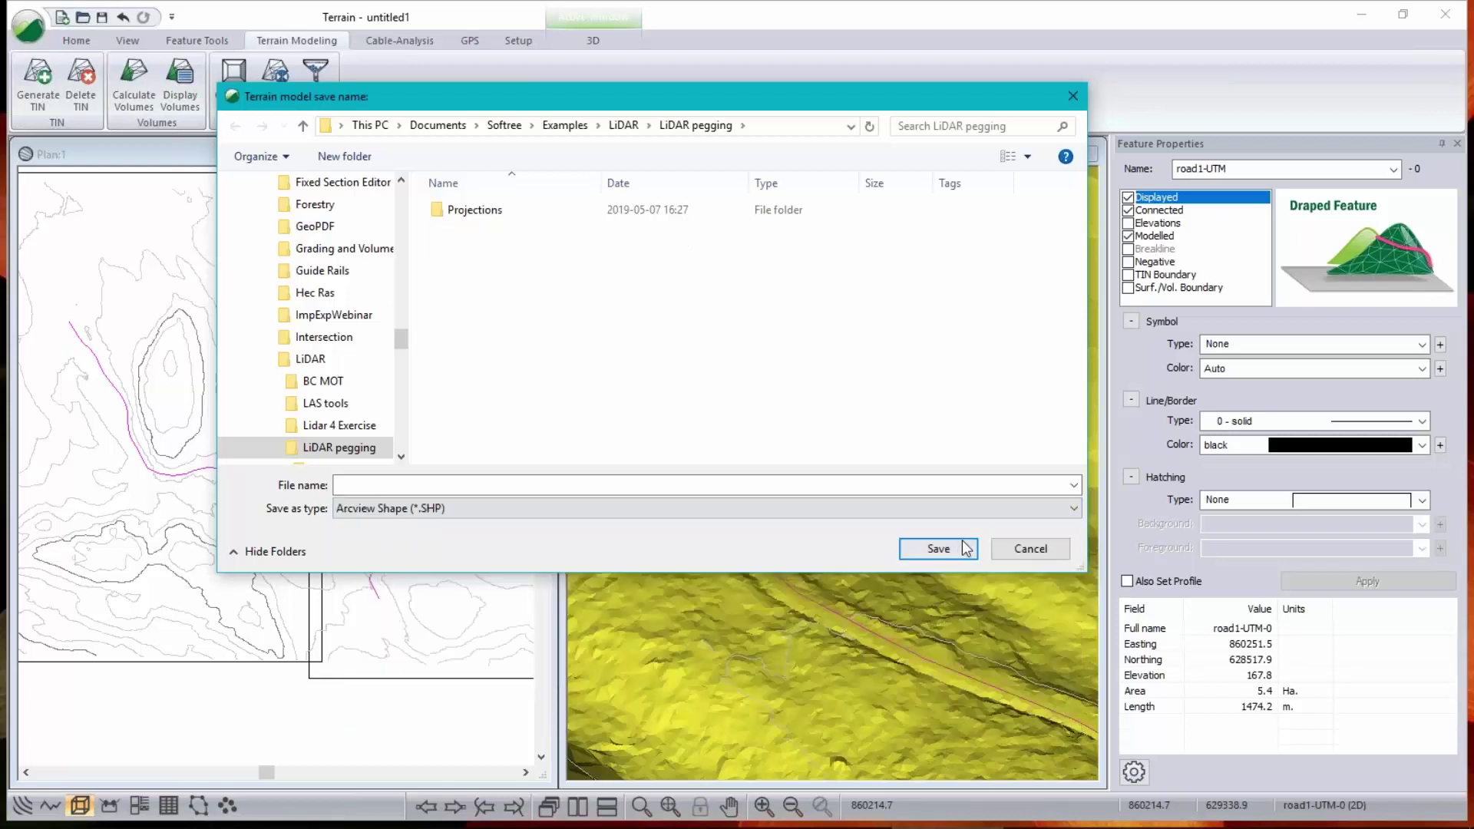
left_click(407, 488)
type("demo")
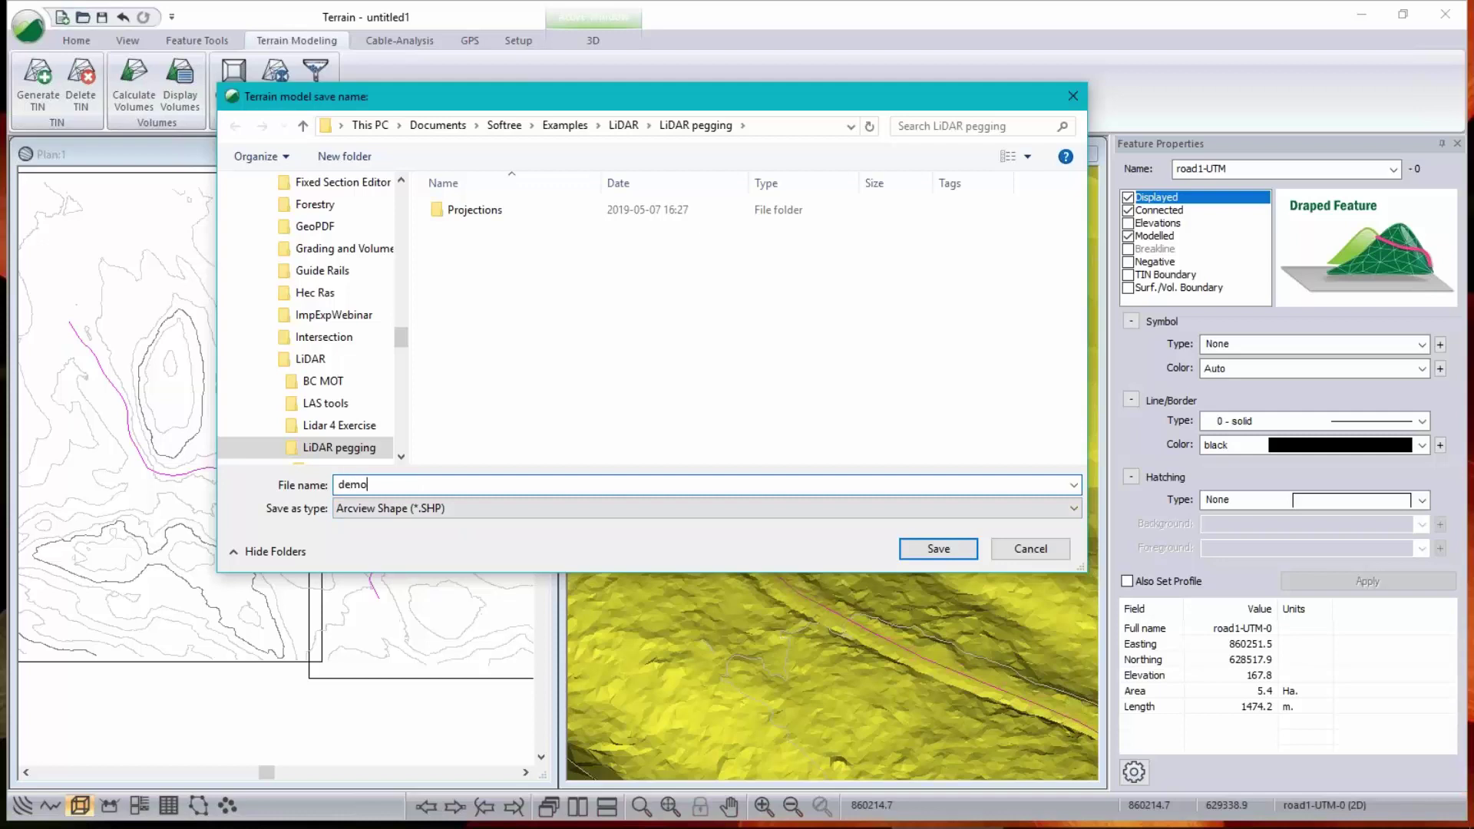
left_click(961, 549)
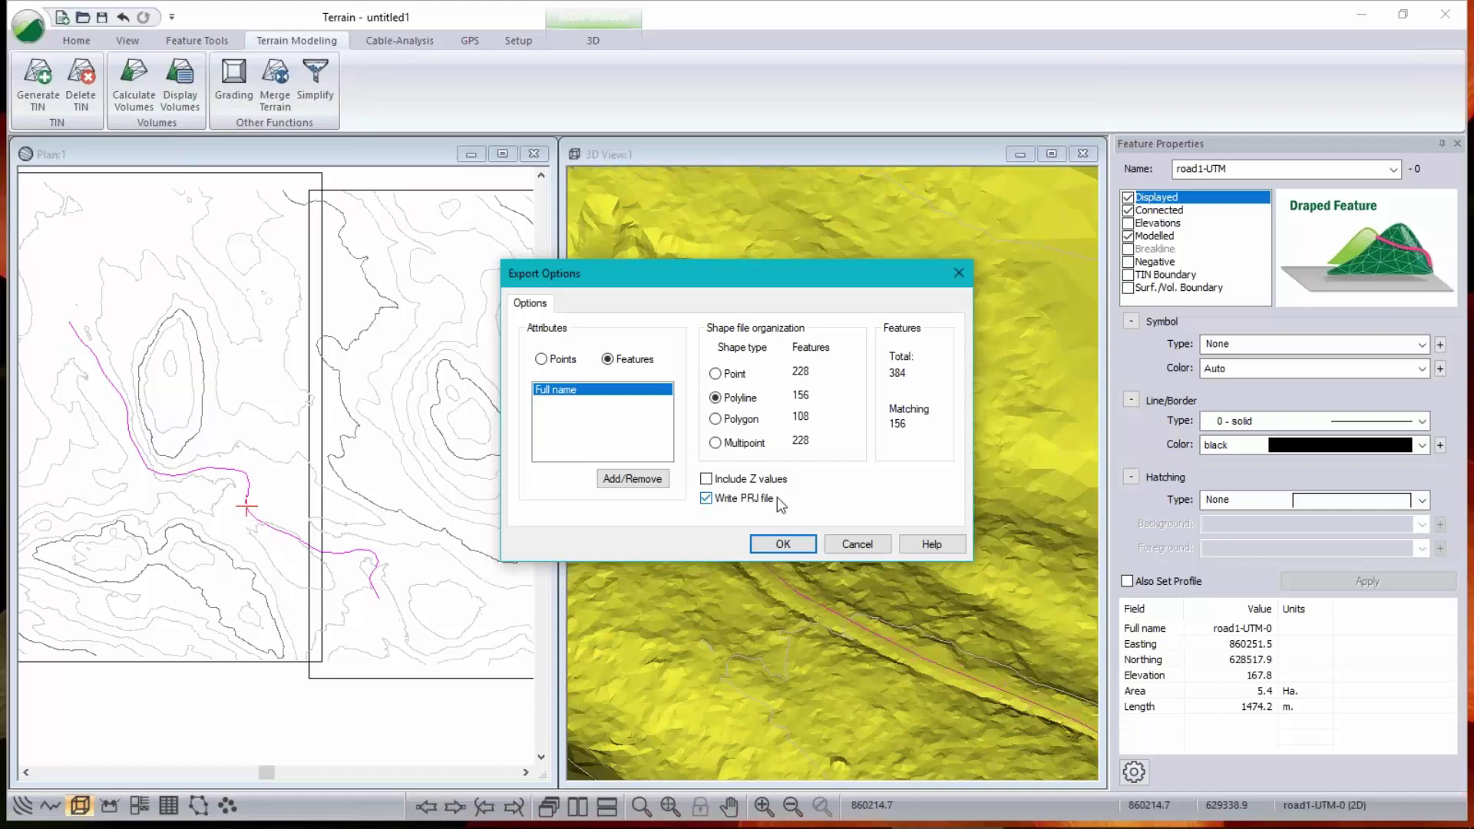
left_click(857, 542)
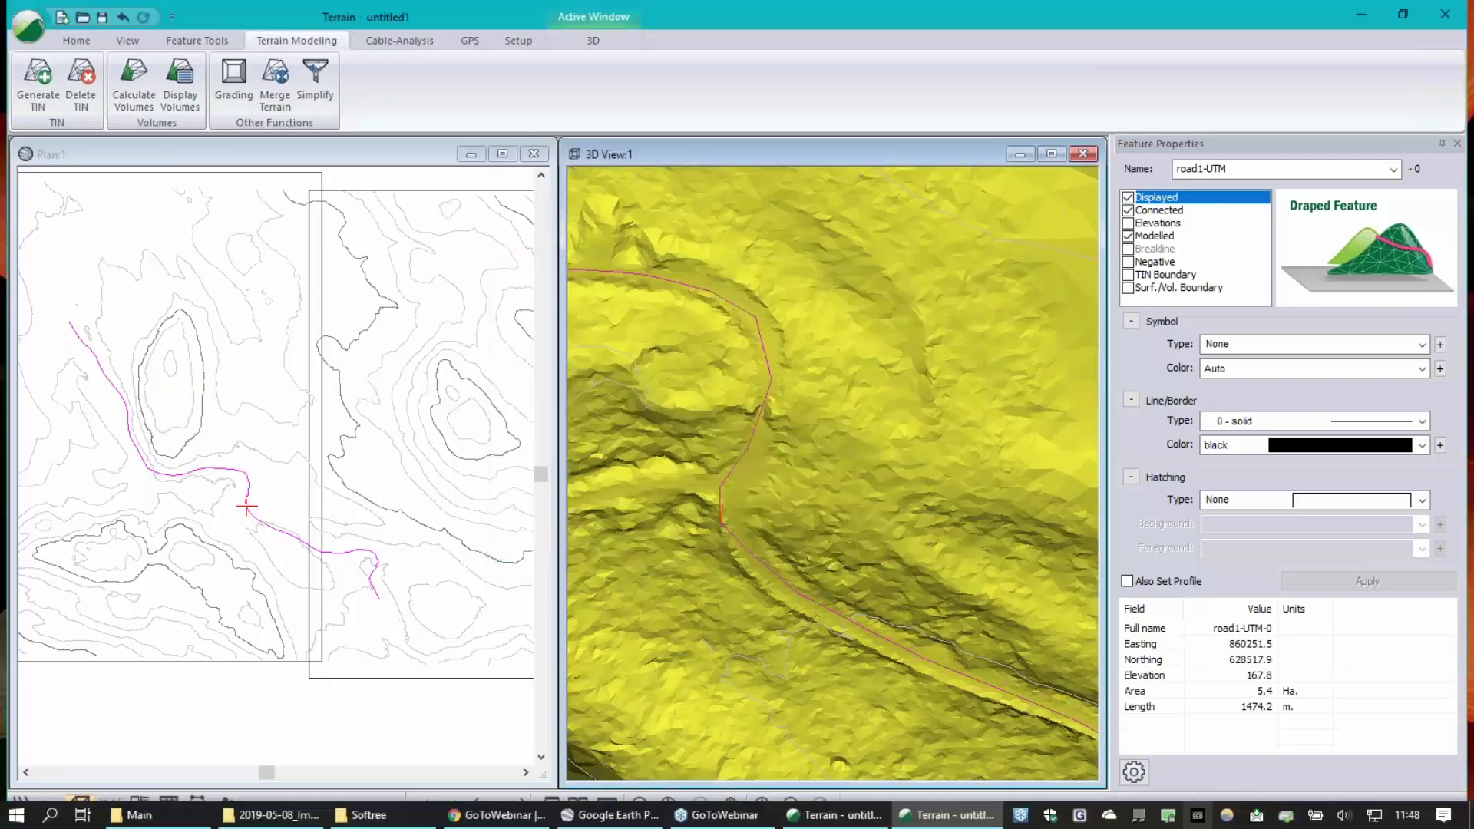
left_click(750, 815)
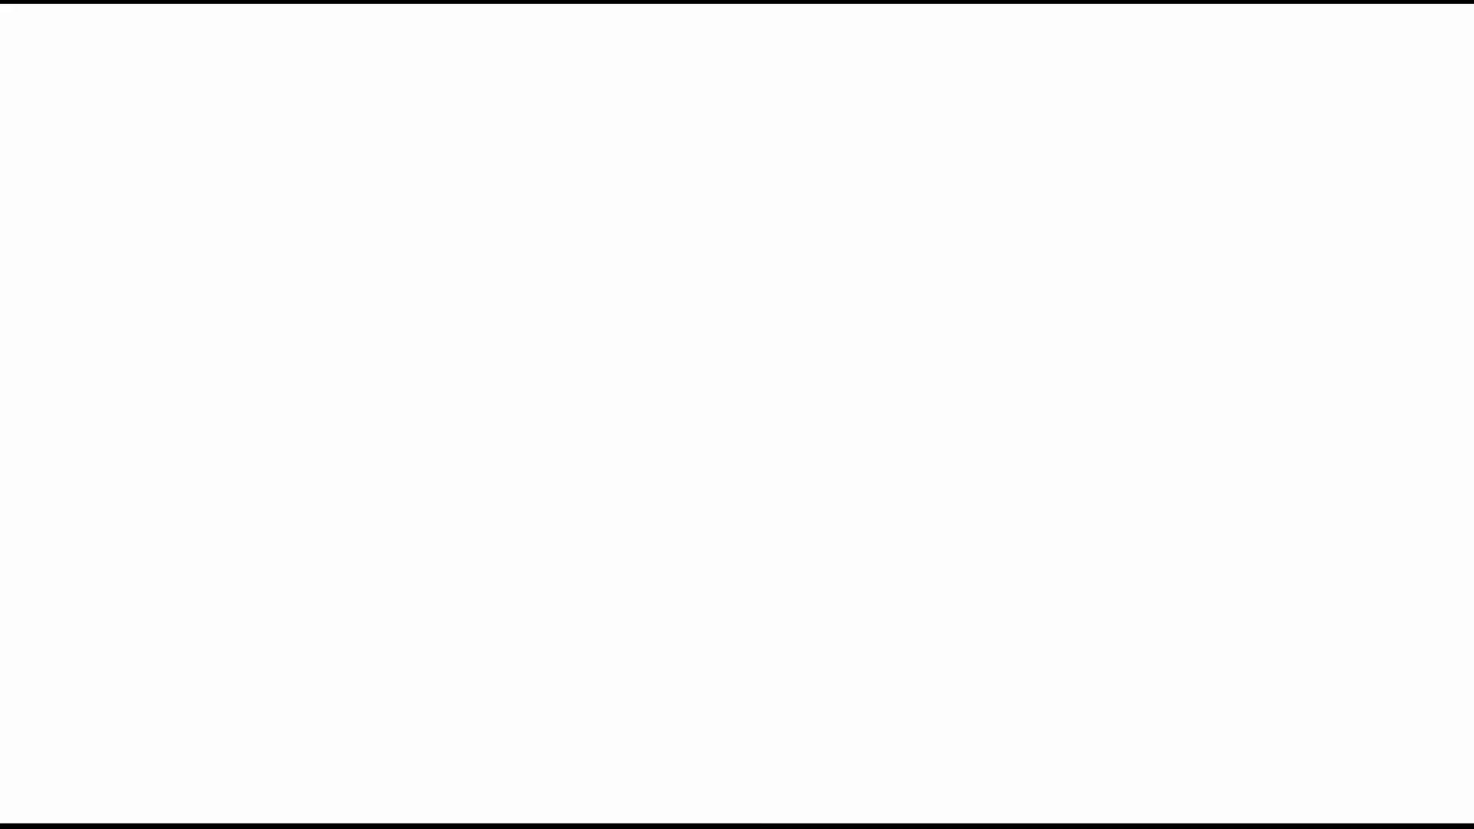